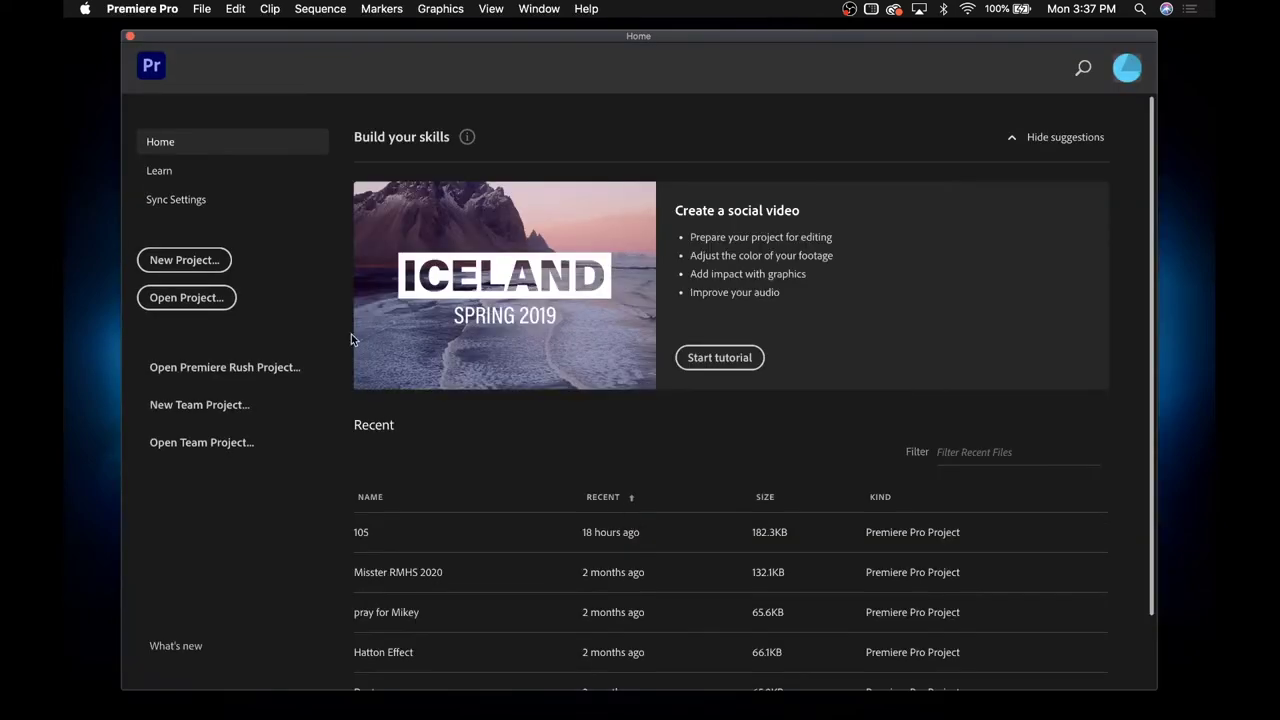
Choose New Project on the Home screen to begin a fresh project
{"action": "left_click", "coordinate": [222, 259]}
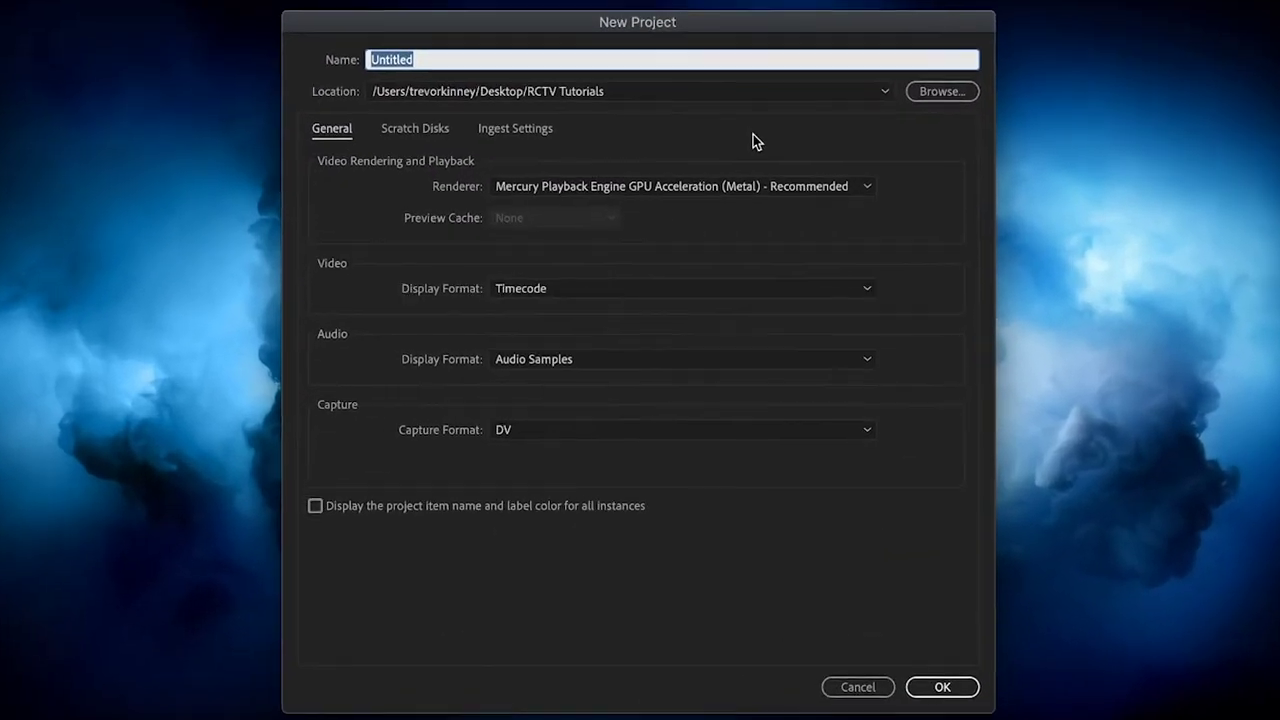
Create a project named 'Project' in the Desktop's RCTV Tutorials folder, checking the Scratch Disks settings
{"action": "type", "text": "Project"}
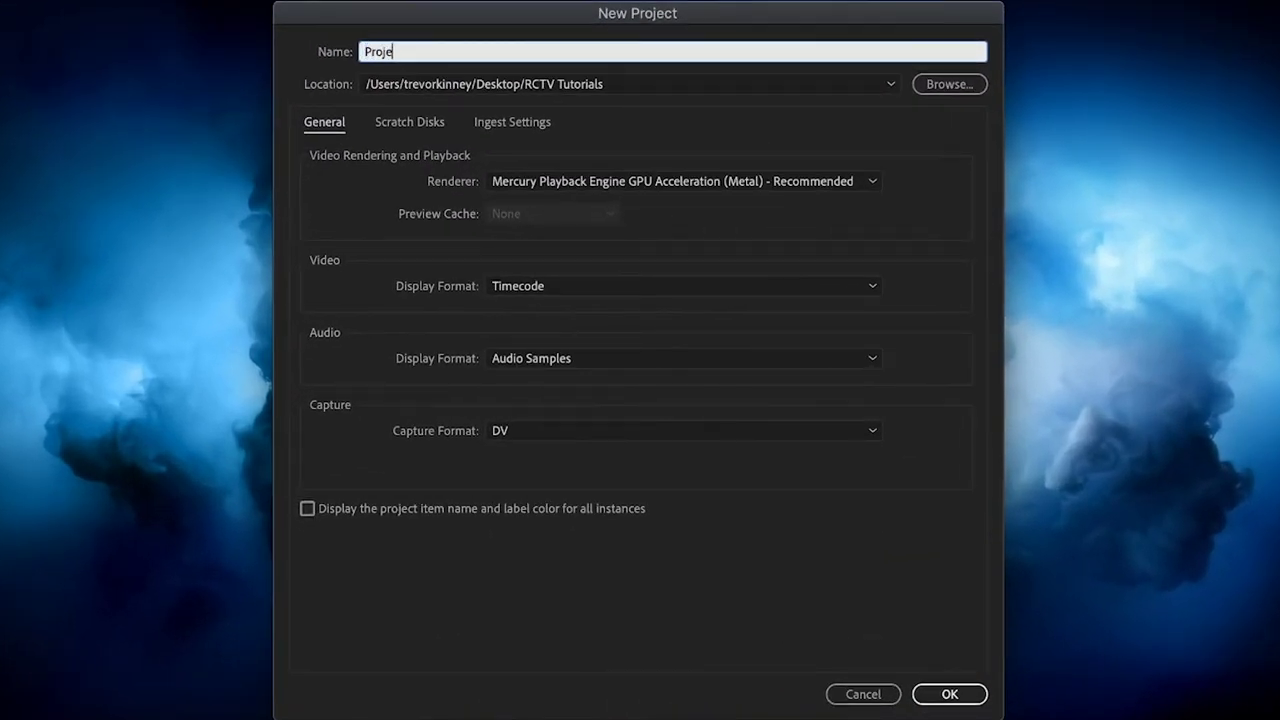
{"action": "left_click", "coordinate": [958, 88]}
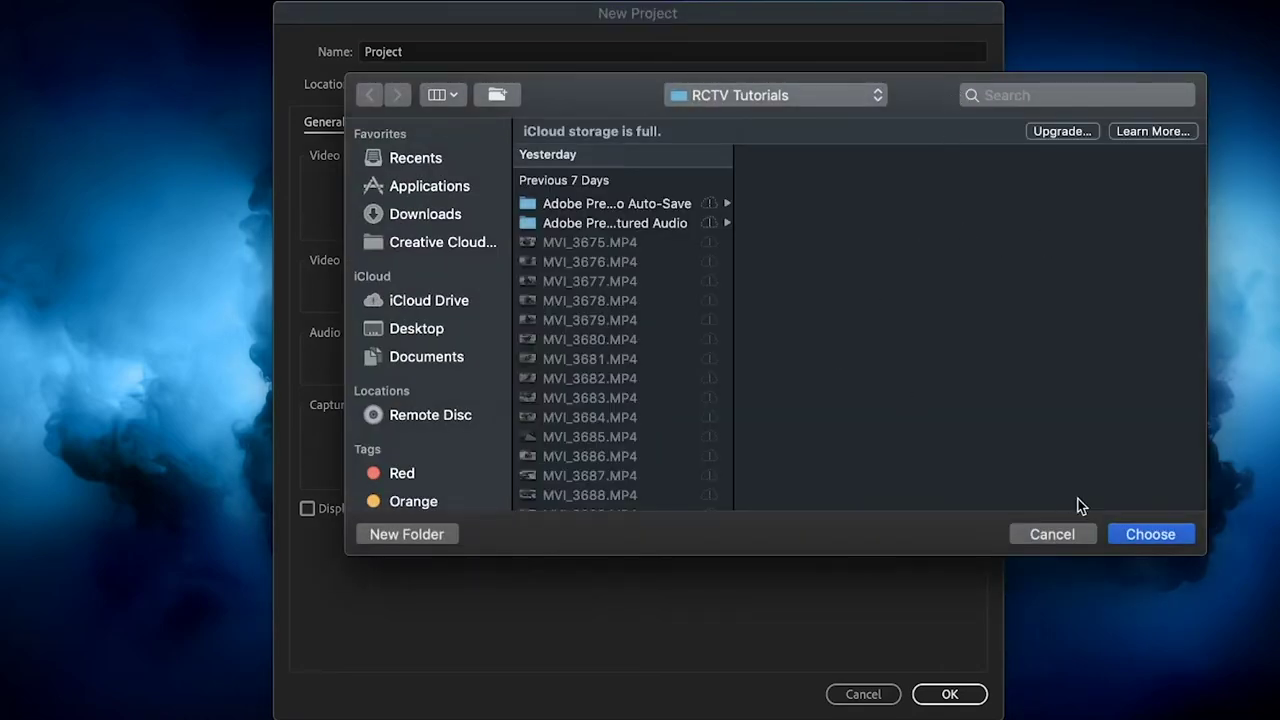
{"action": "left_click", "coordinate": [1181, 540]}
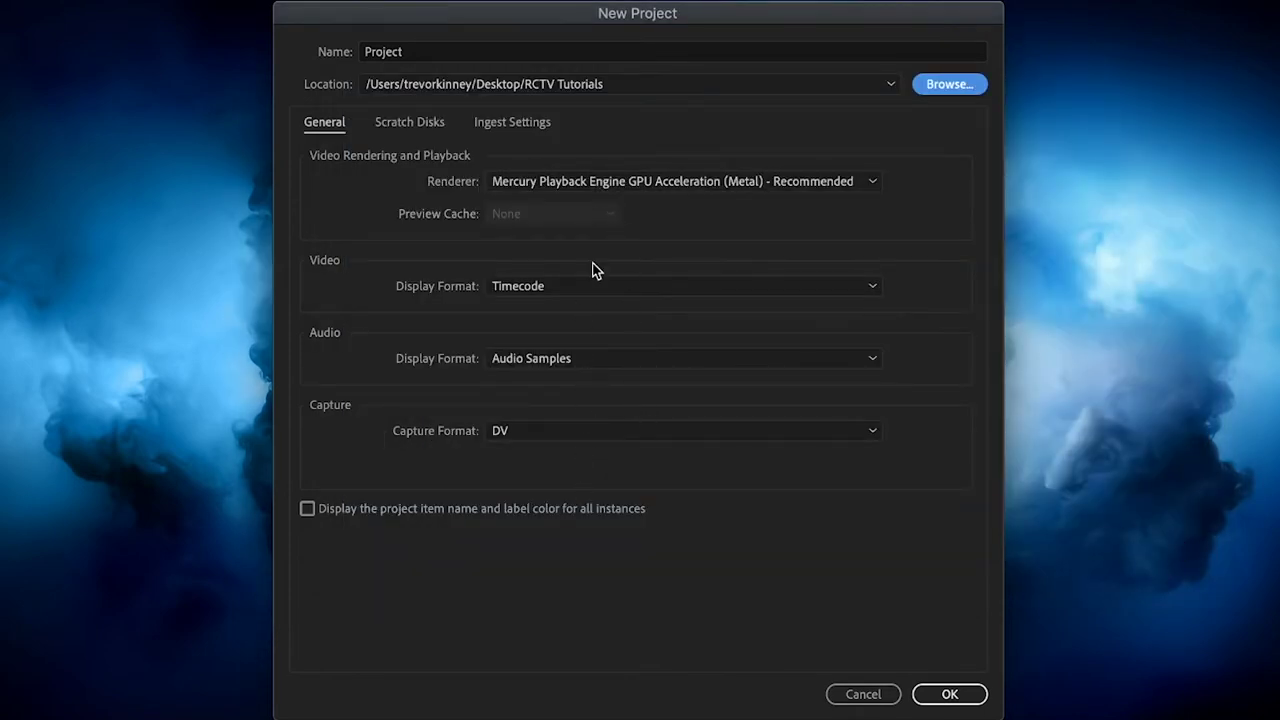
{"action": "left_click", "coordinate": [419, 121]}
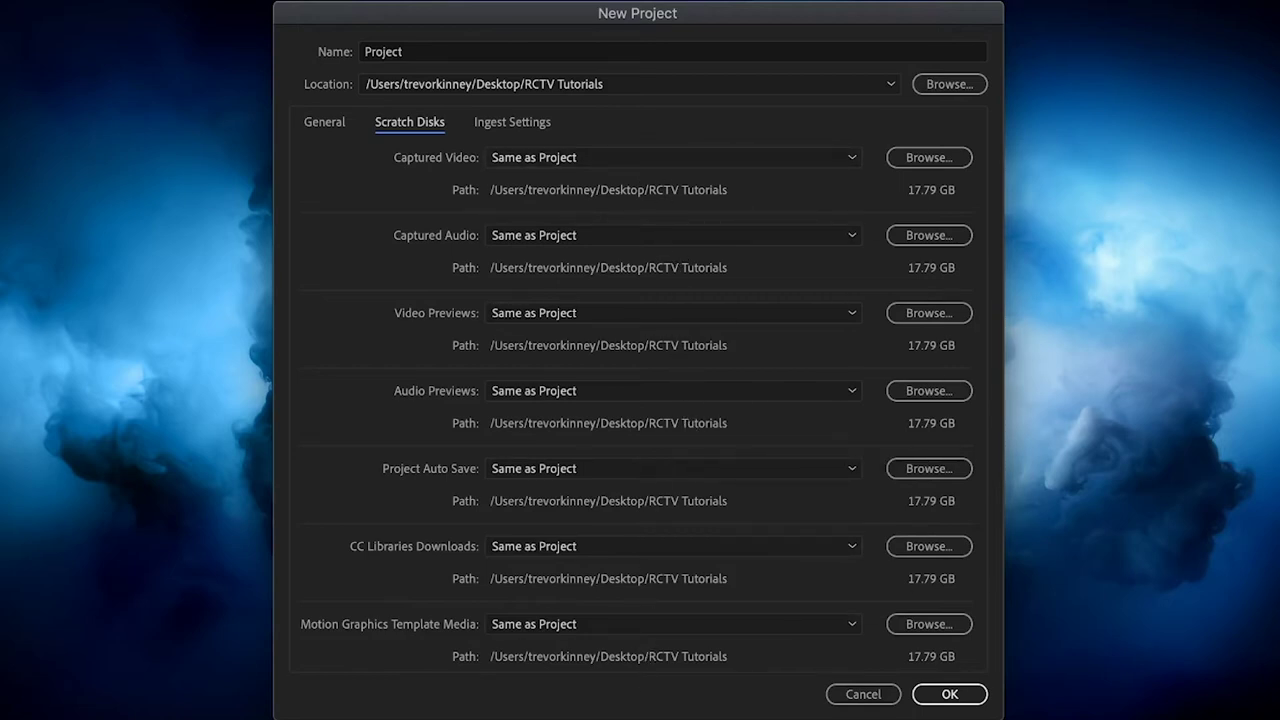
{"action": "left_click", "coordinate": [950, 696]}
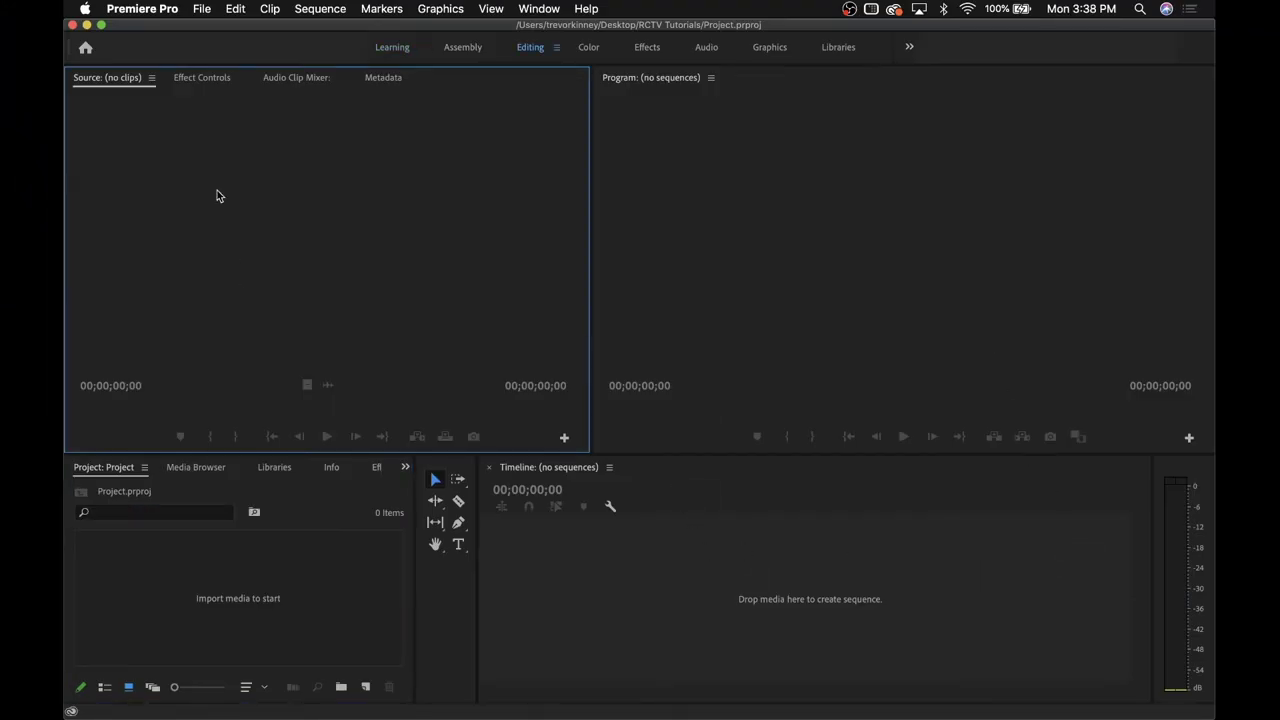
Import all 38 MVI clips from RCTV Tutorials via File > Import, selecting them with Cmd+A
{"action": "left_click", "coordinate": [201, 9]}
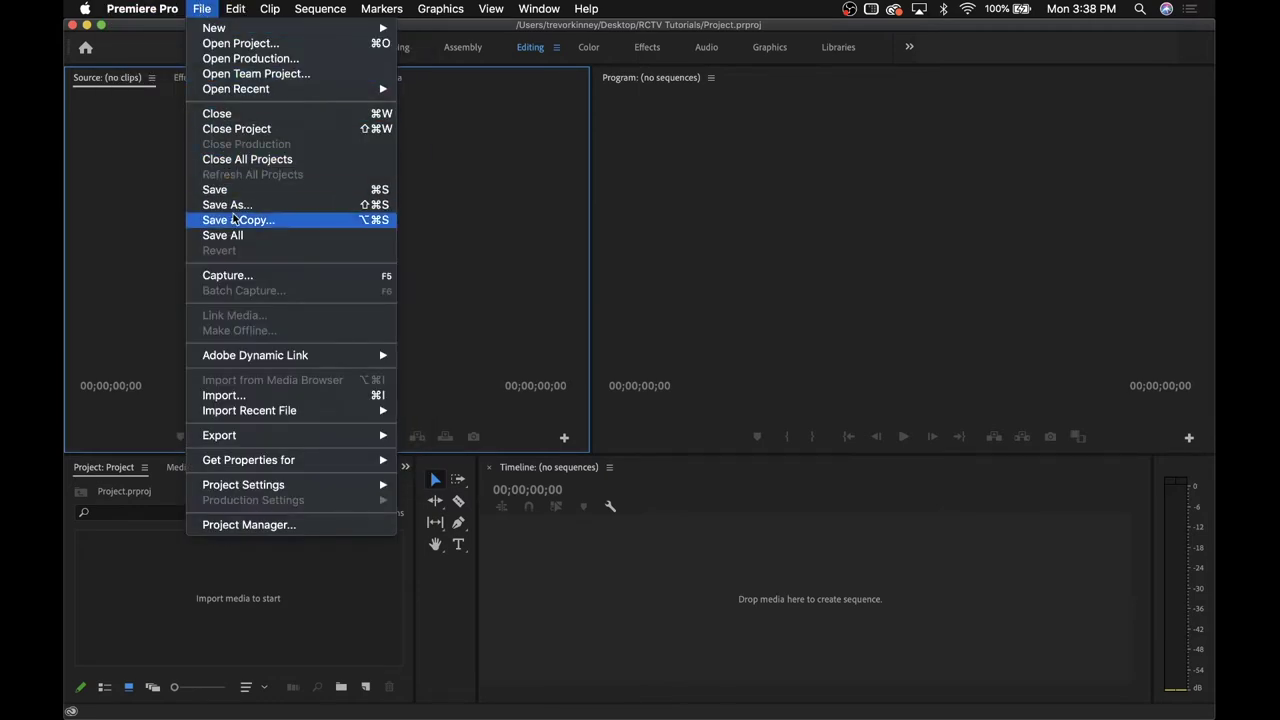
{"action": "left_click", "coordinate": [262, 396]}
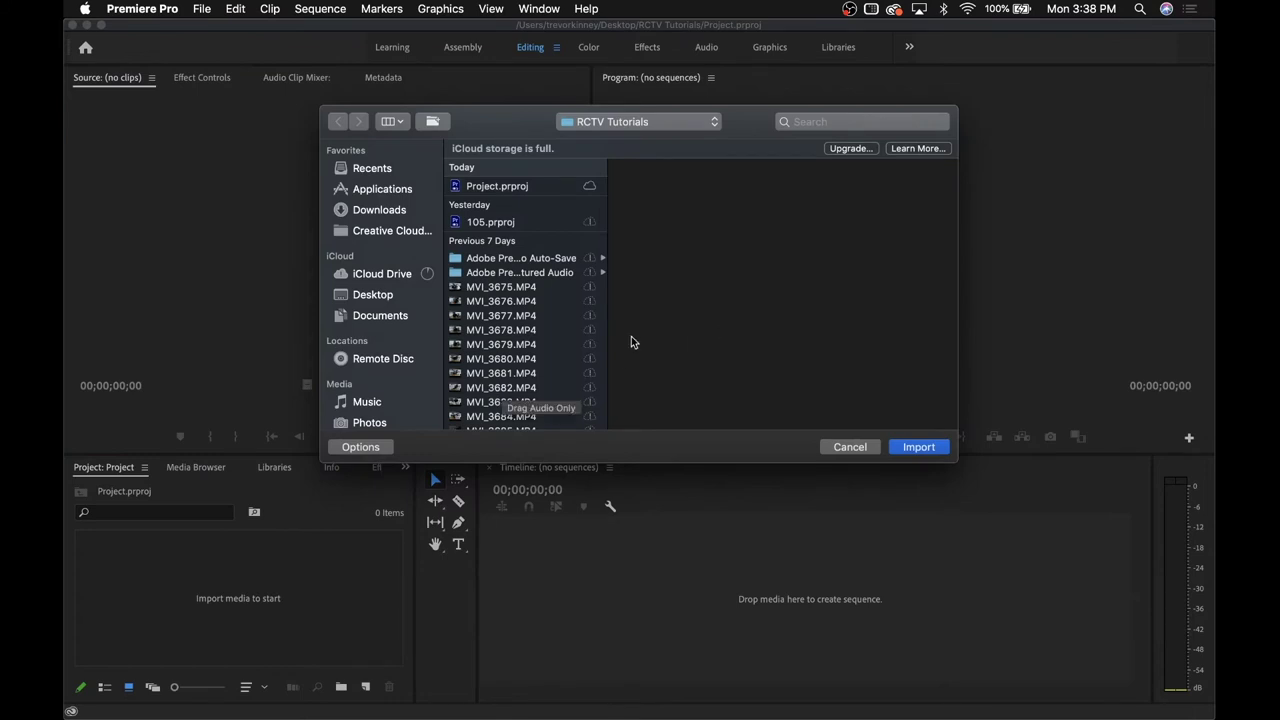
{"action": "scroll", "coordinate": [546, 347], "scroll_direction": "down", "scroll_amount": 1}
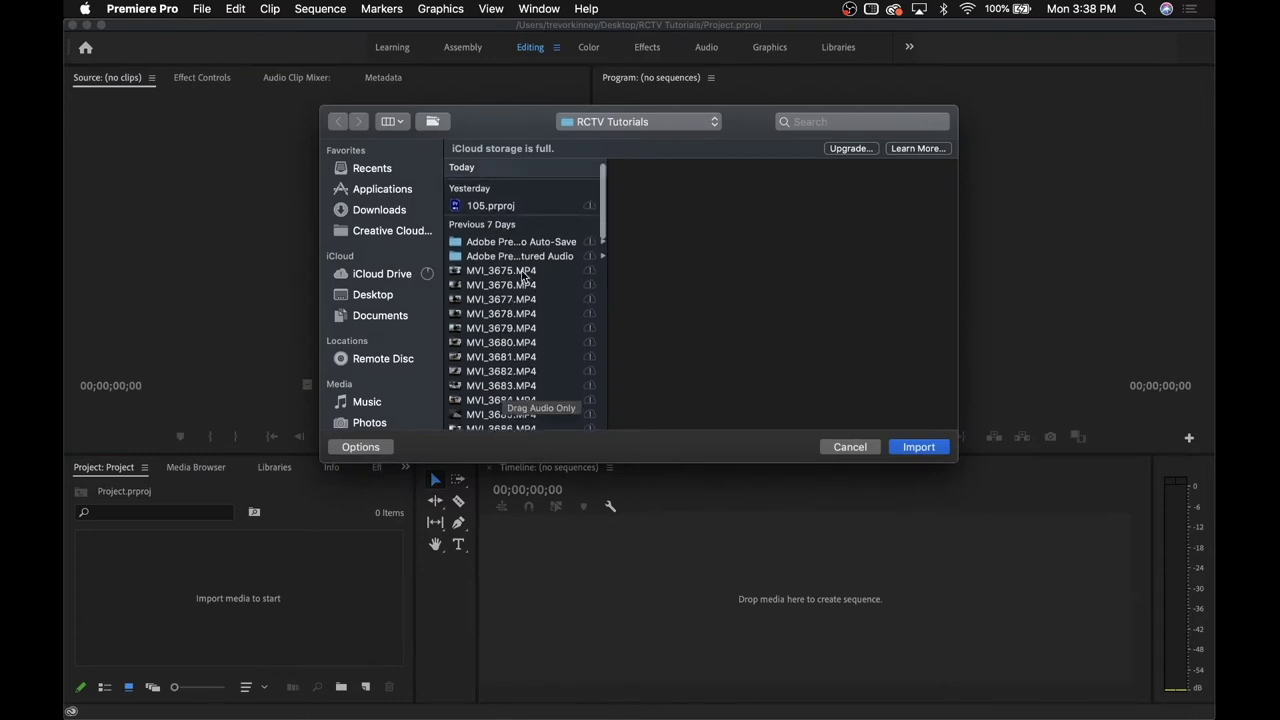
{"action": "left_click", "coordinate": [523, 272]}
{"action": "scroll", "coordinate": [530, 320], "scroll_direction": "down", "scroll_amount": 4}
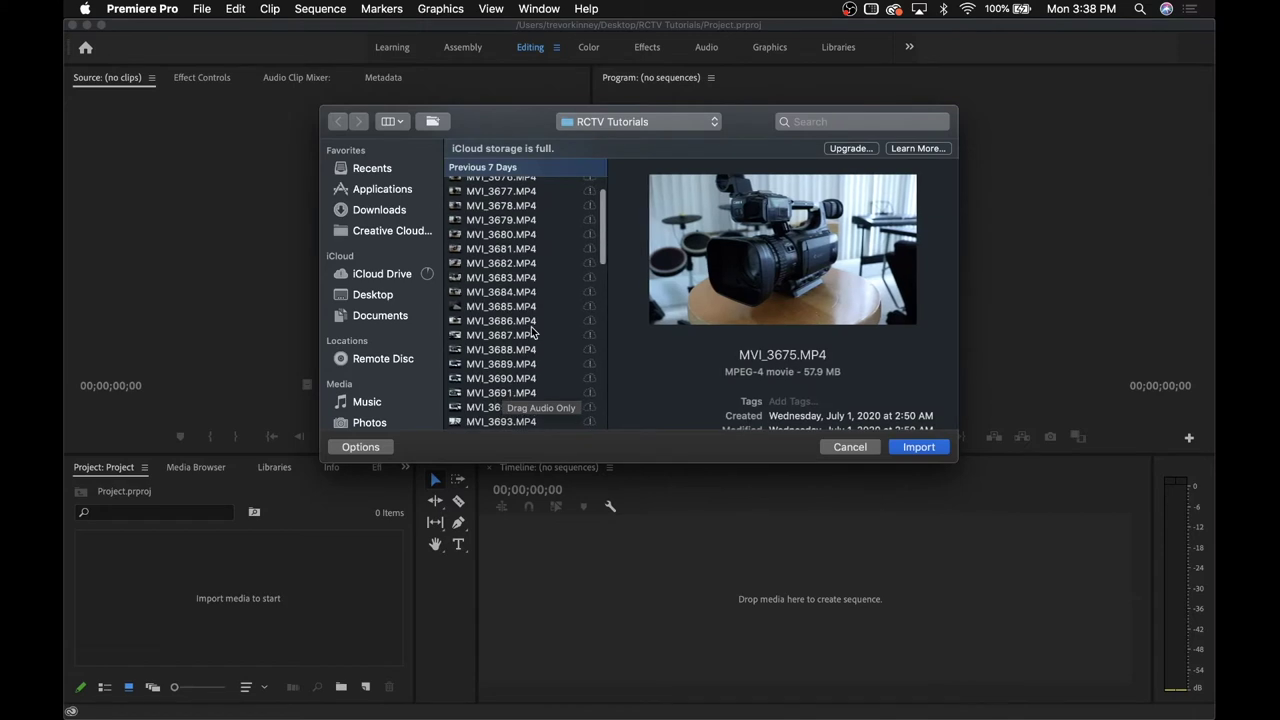
{"action": "scroll", "coordinate": [533, 302], "scroll_direction": "up", "scroll_amount": 4}
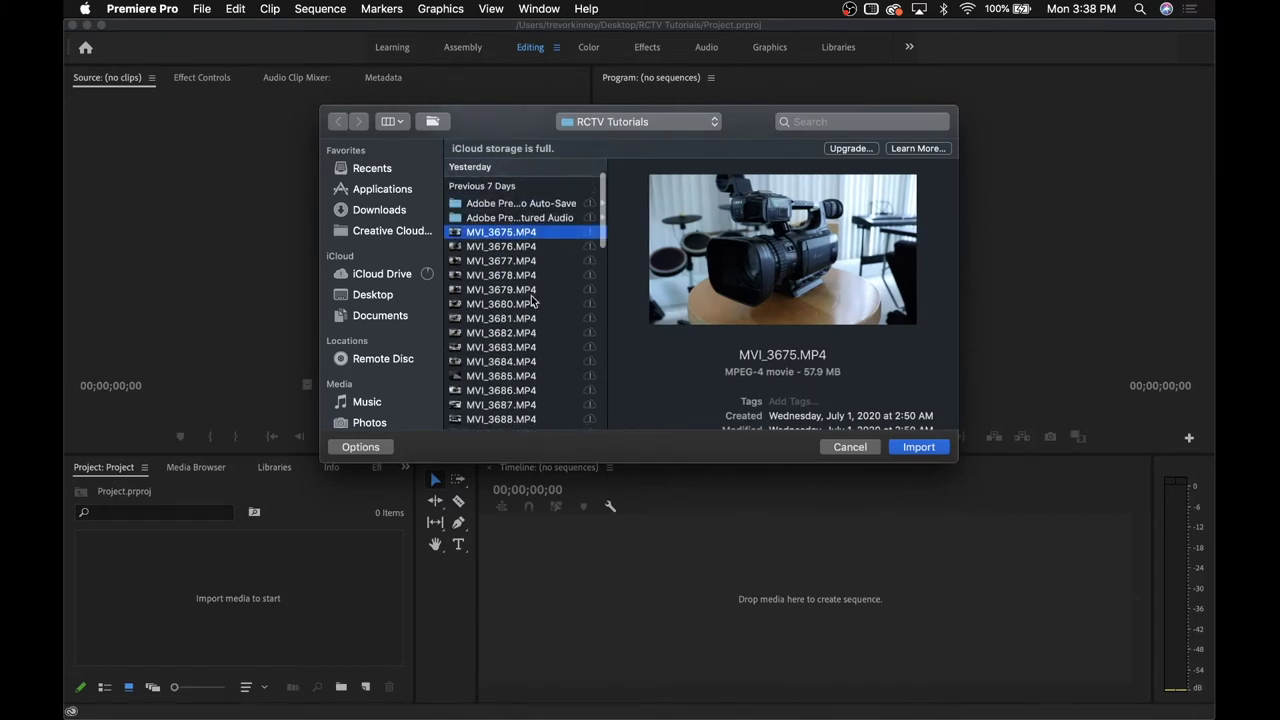
{"action": "scroll", "coordinate": [533, 302], "scroll_direction": "down", "scroll_amount": 10}
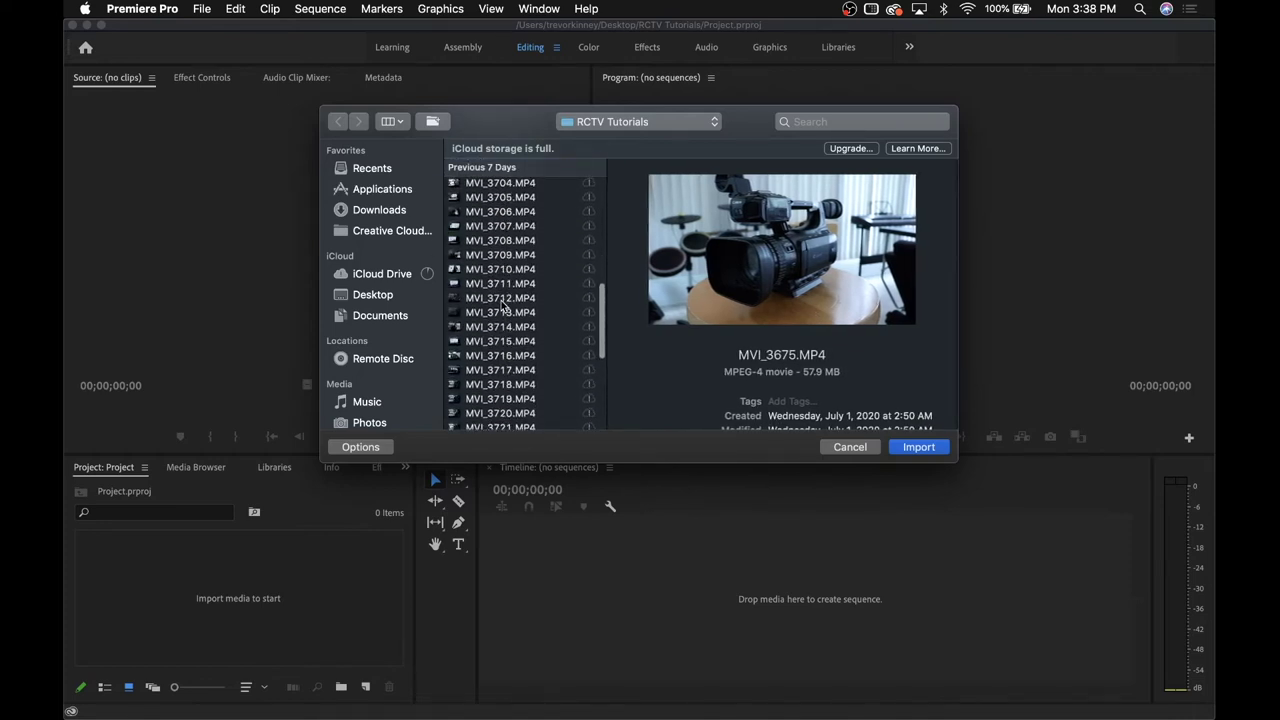
{"action": "key", "text": "super+a"}
{"action": "scroll", "coordinate": [501, 300], "scroll_direction": "up", "scroll_amount": 3}
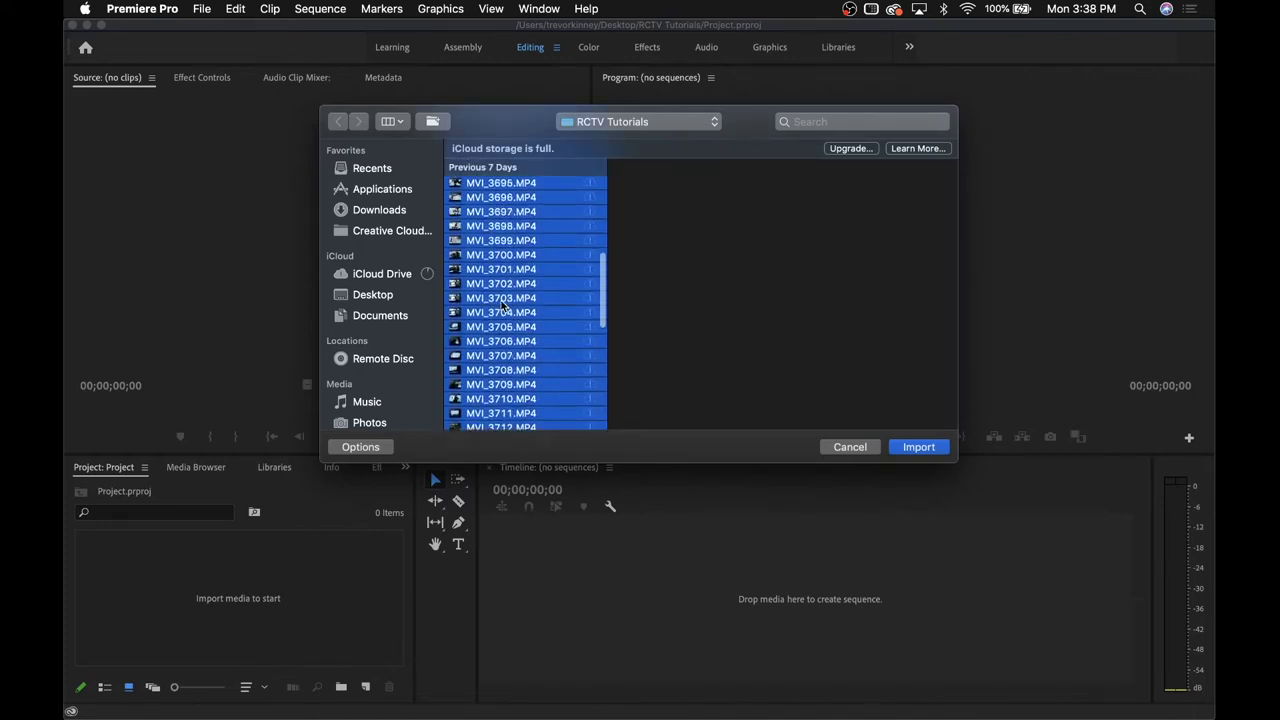
{"action": "scroll", "coordinate": [501, 300], "scroll_direction": "up", "scroll_amount": 5}
{"action": "scroll", "coordinate": [501, 300], "scroll_direction": "down", "scroll_amount": 3}
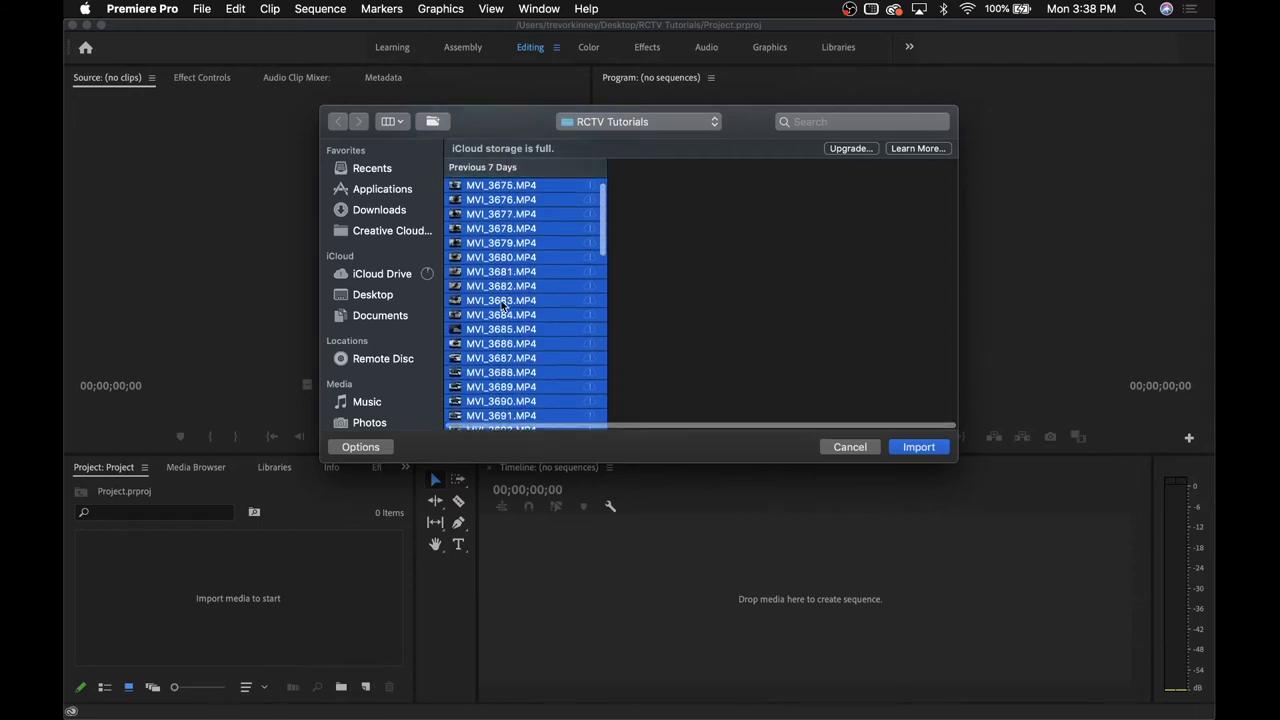
{"action": "left_click", "coordinate": [935, 447]}
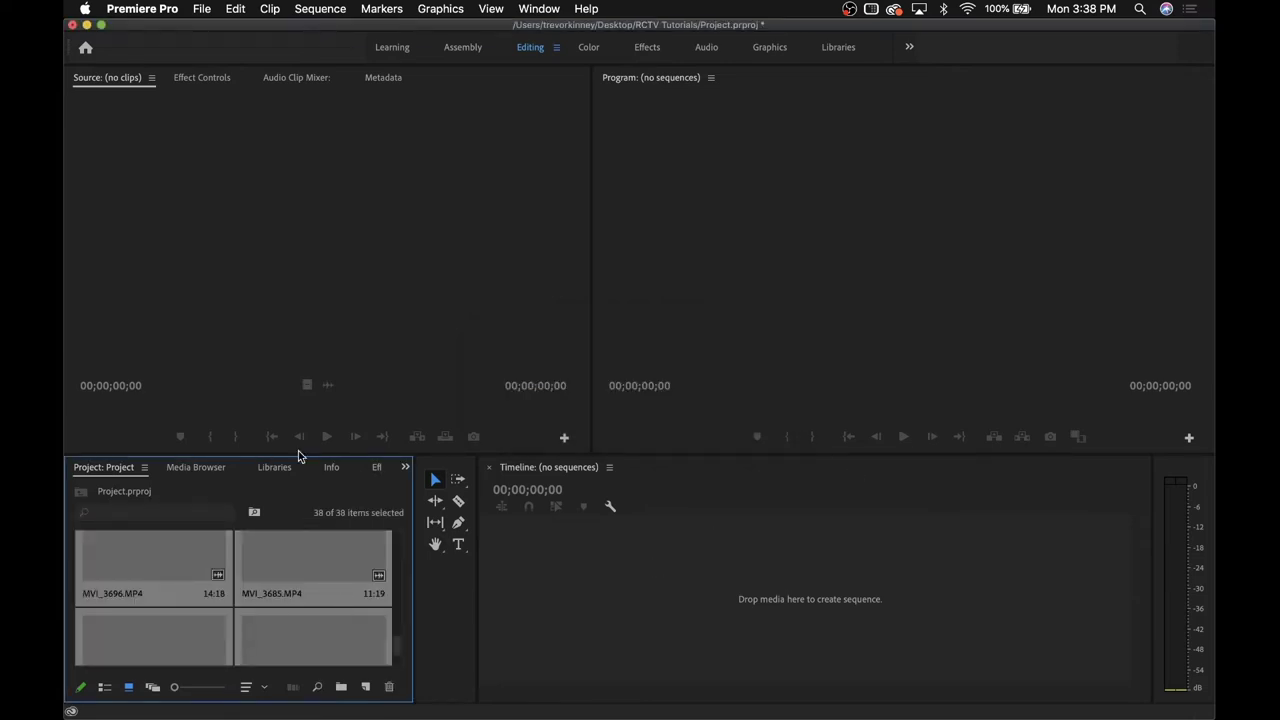
Drag MVI_3677.MP4 onto the Timeline to create sequence MVI_3677, then scrub through it
{"action": "left_click", "coordinate": [326, 601]}
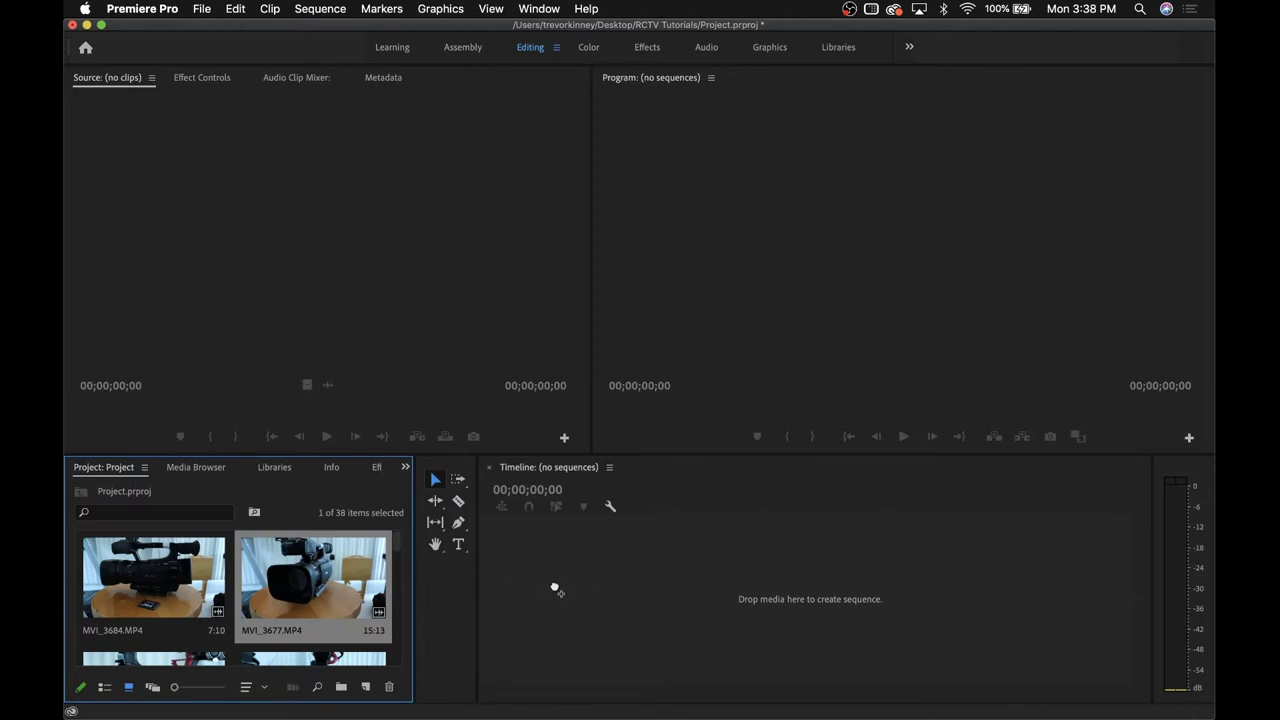
{"action": "left_click_drag", "start_coordinate": [555, 591], "coordinate": [554, 589]}
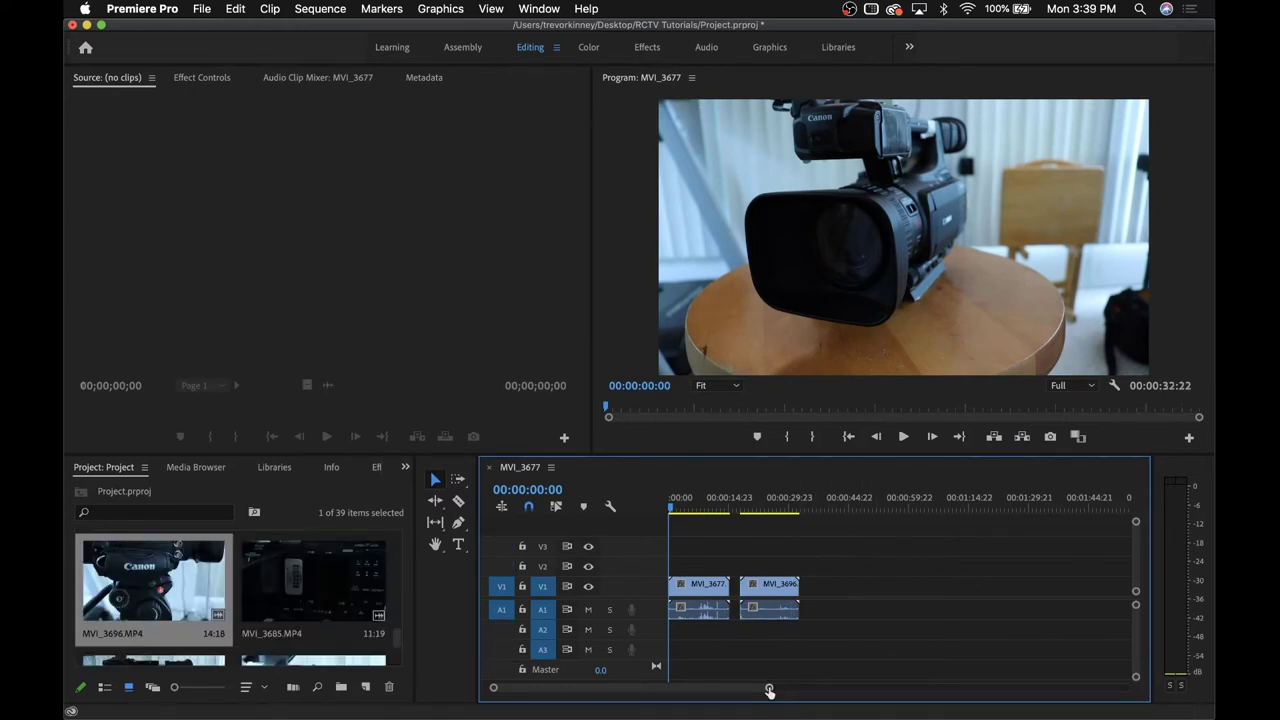
{"action": "left_click_drag", "start_coordinate": [769, 690], "coordinate": [703, 677]}
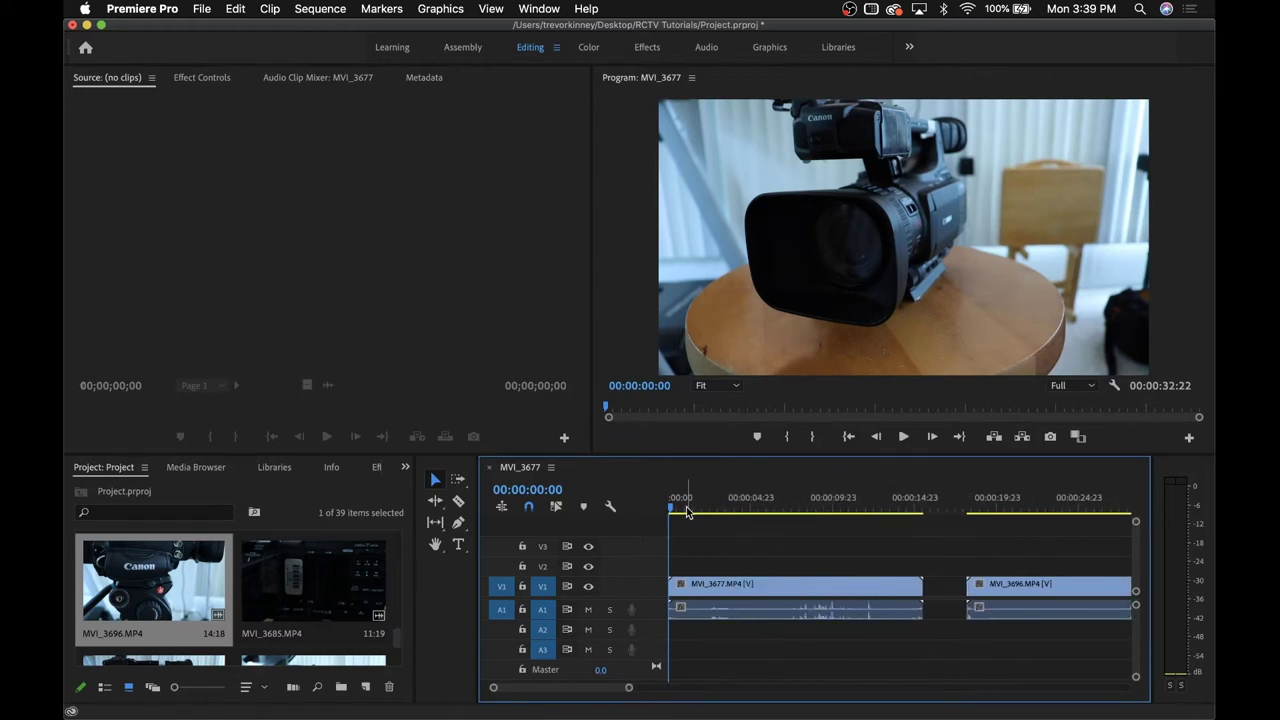
{"action": "left_click_drag", "start_coordinate": [671, 508], "coordinate": [703, 483]}
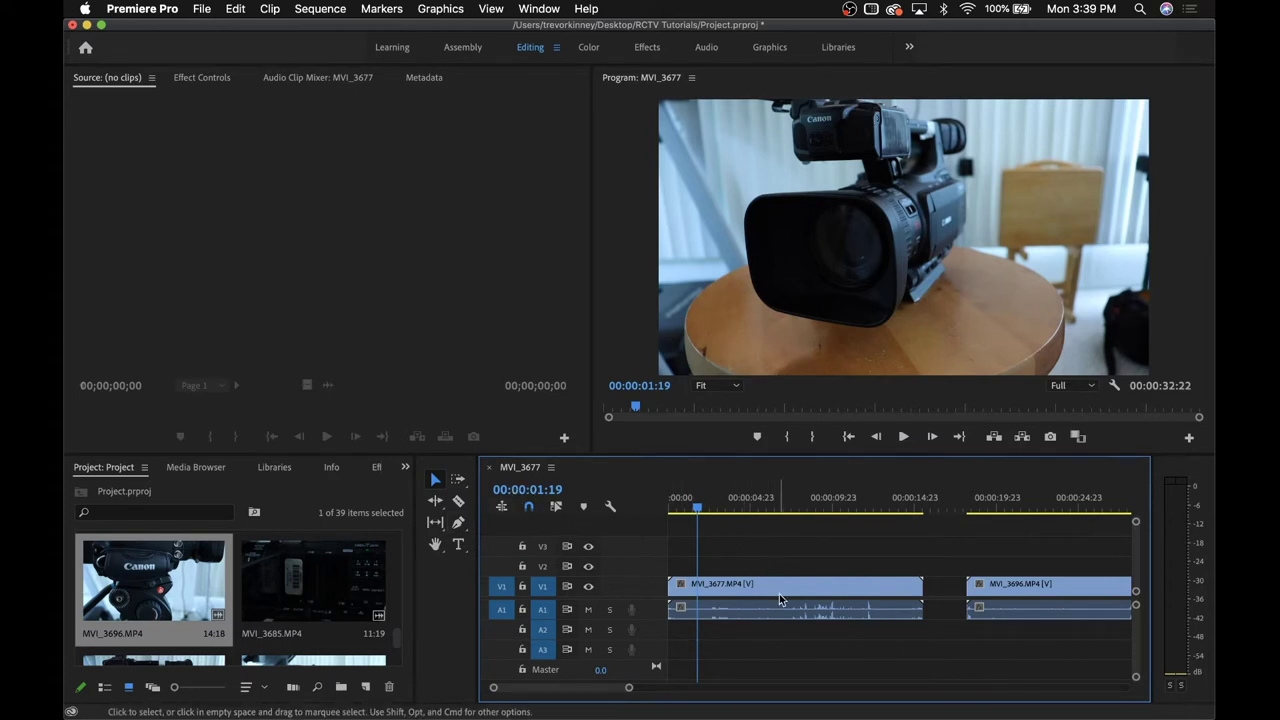
Razor-cut MVI_3677 at 00:00:01:19, delete its opening video piece, then undo the delete
{"action": "mouse_move", "coordinate": [780, 596]}
{"action": "left_mouse_down"}
{"action": "mouse_move", "coordinate": [864, 550]}
{"action": "mouse_move", "coordinate": [781, 596]}
{"action": "left_mouse_up"}
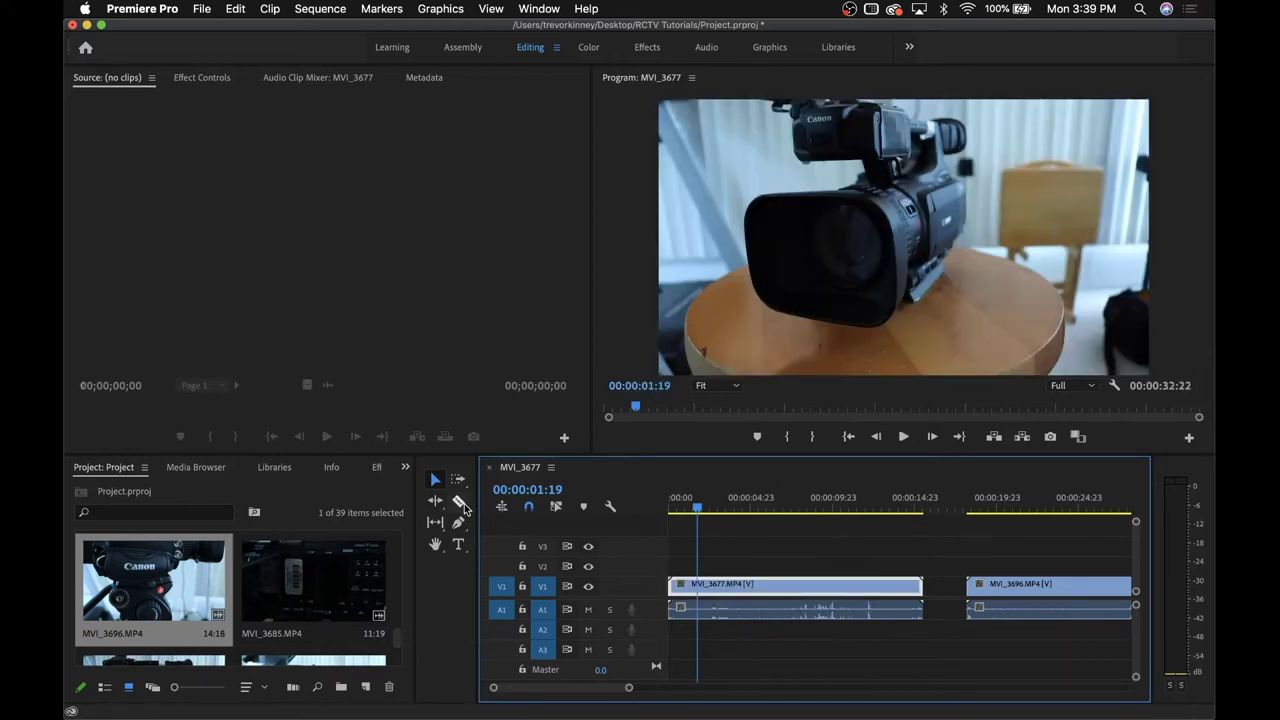
{"action": "left_click", "coordinate": [459, 502]}
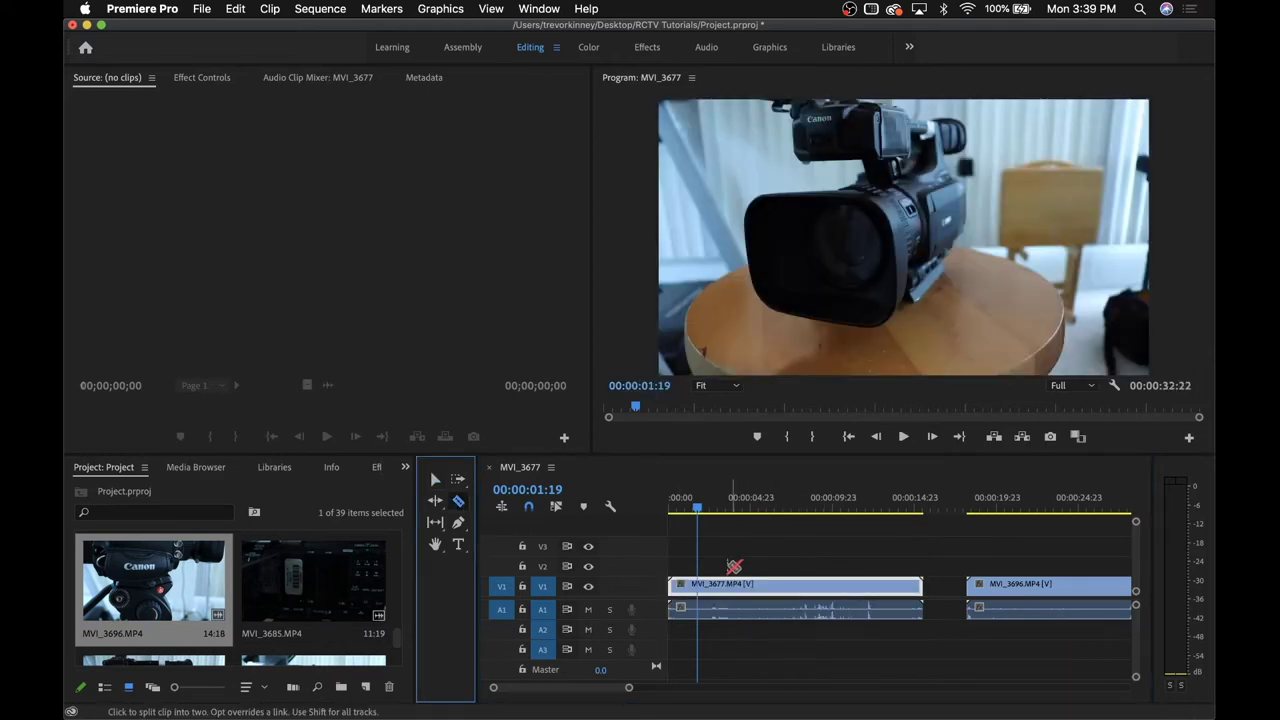
{"action": "left_click", "coordinate": [699, 588]}
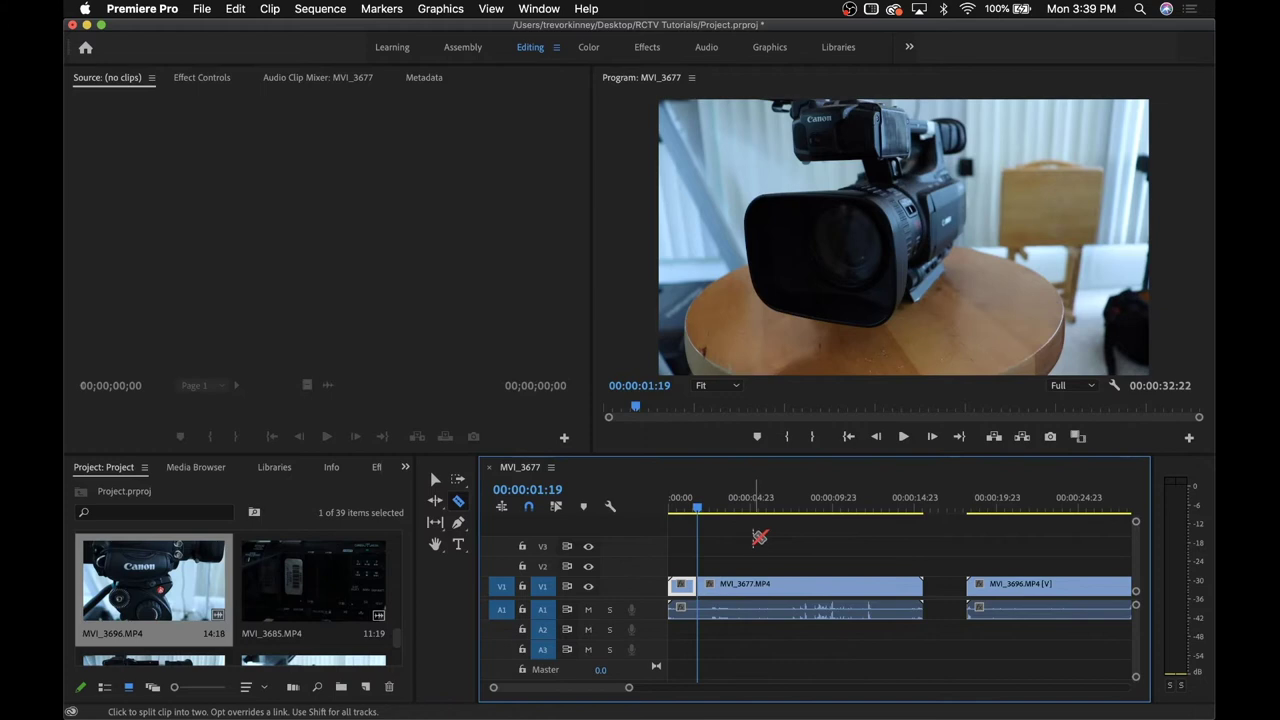
{"action": "key", "text": "v"}
{"action": "left_click_drag", "start_coordinate": [712, 500], "coordinate": [768, 500]}
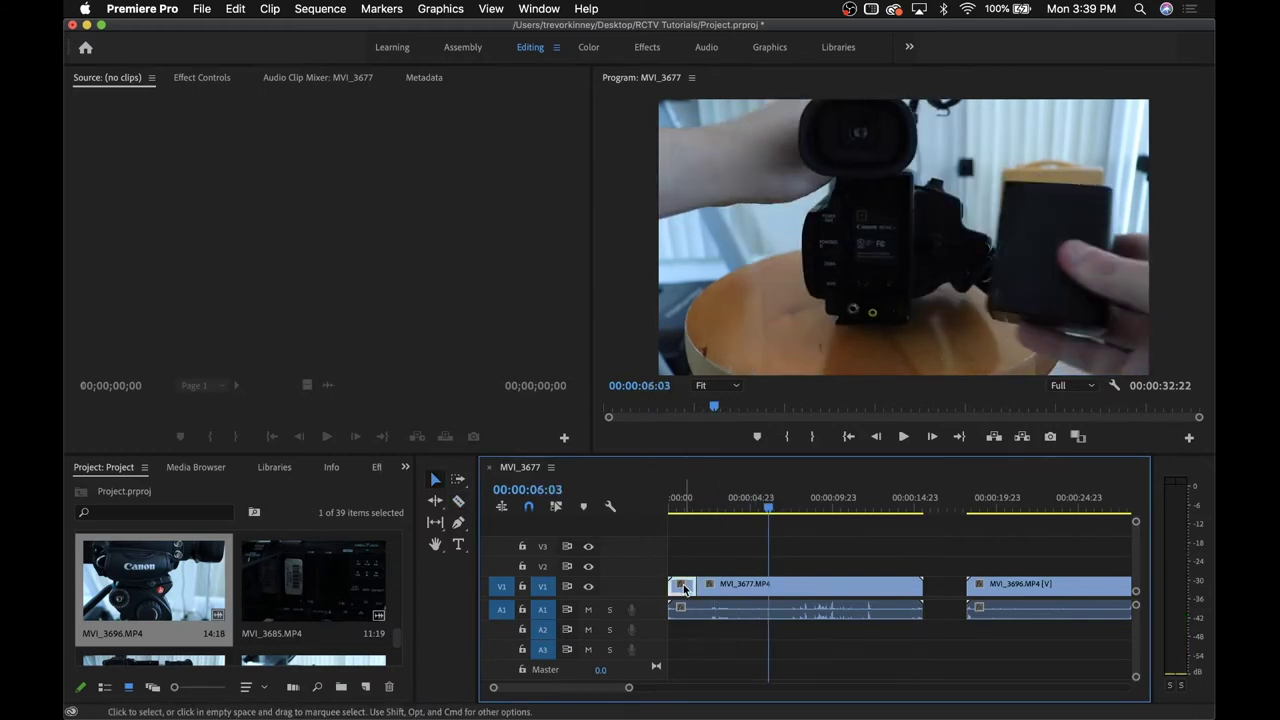
{"action": "left_click", "coordinate": [684, 588]}
{"action": "key", "text": "Delete"}
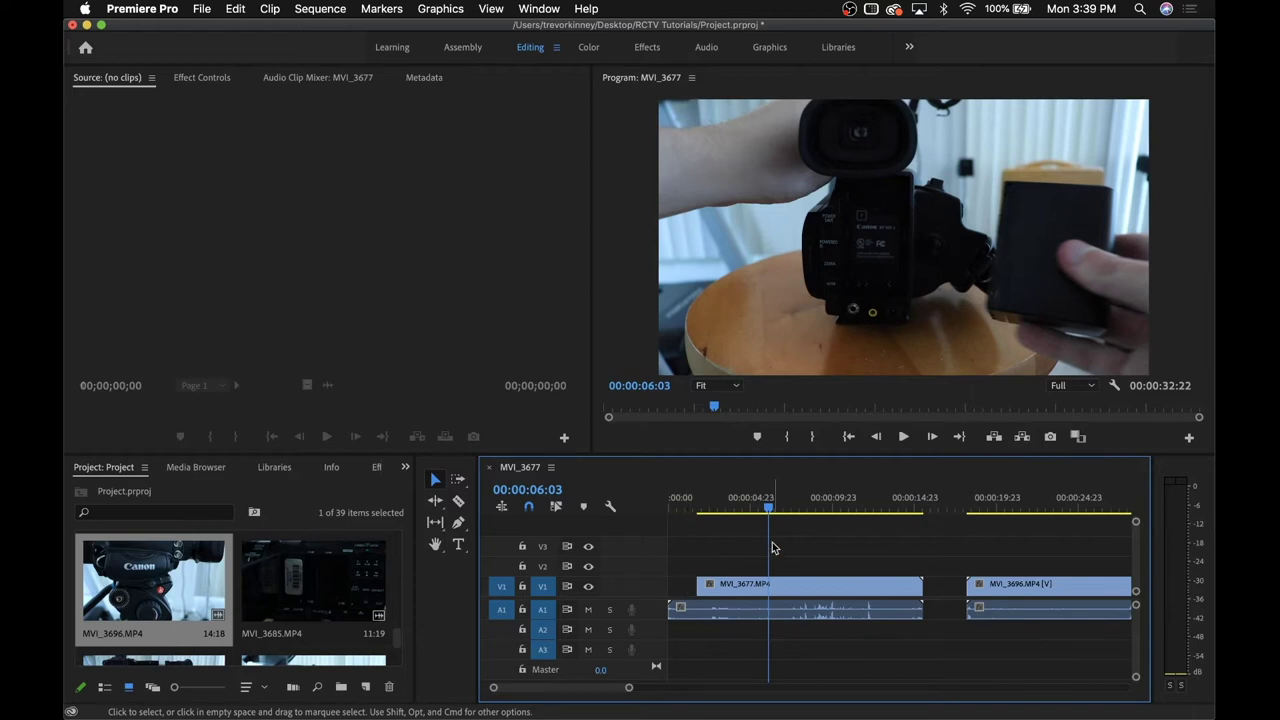
{"action": "key", "text": "ctrl+z"}
Play the sequence, trim MVI_3677's end to 00:00:12:01, then extend it back to match its audio
{"action": "key", "text": "j"}
{"action": "key", "text": "j"}
{"action": "key", "text": "k"}
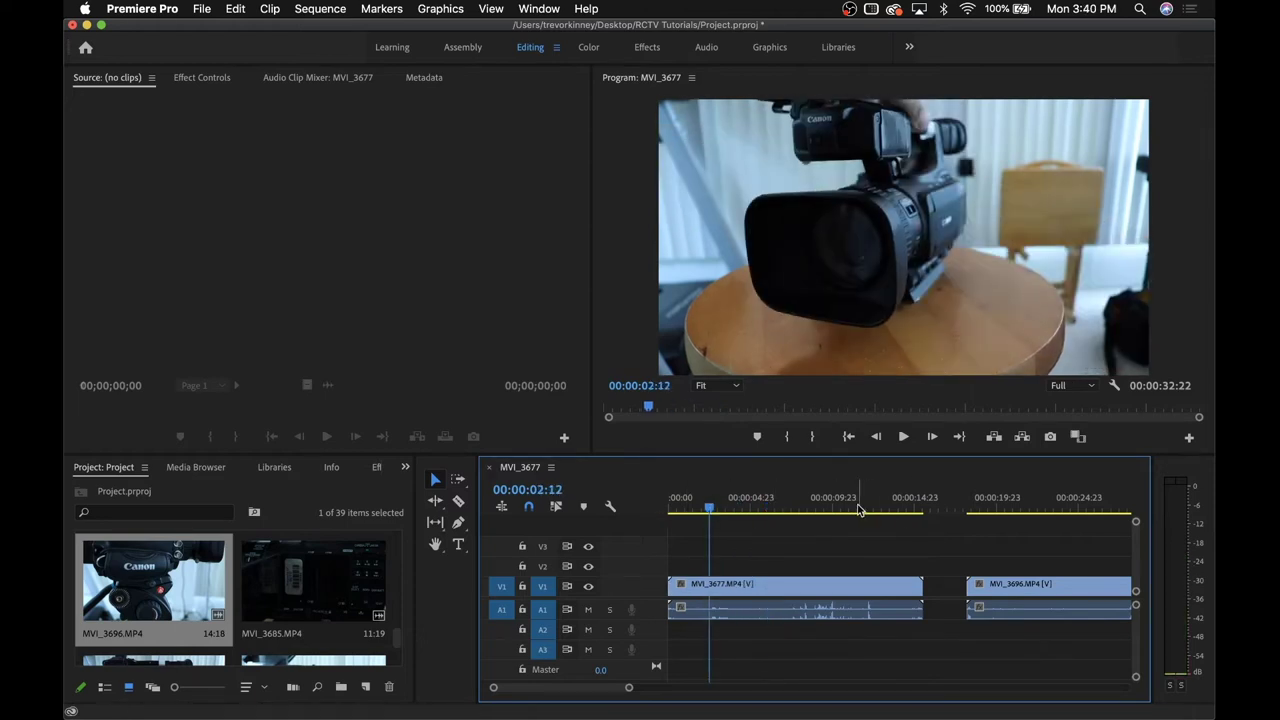
{"action": "left_click", "coordinate": [798, 500]}
{"action": "key", "text": "l"}
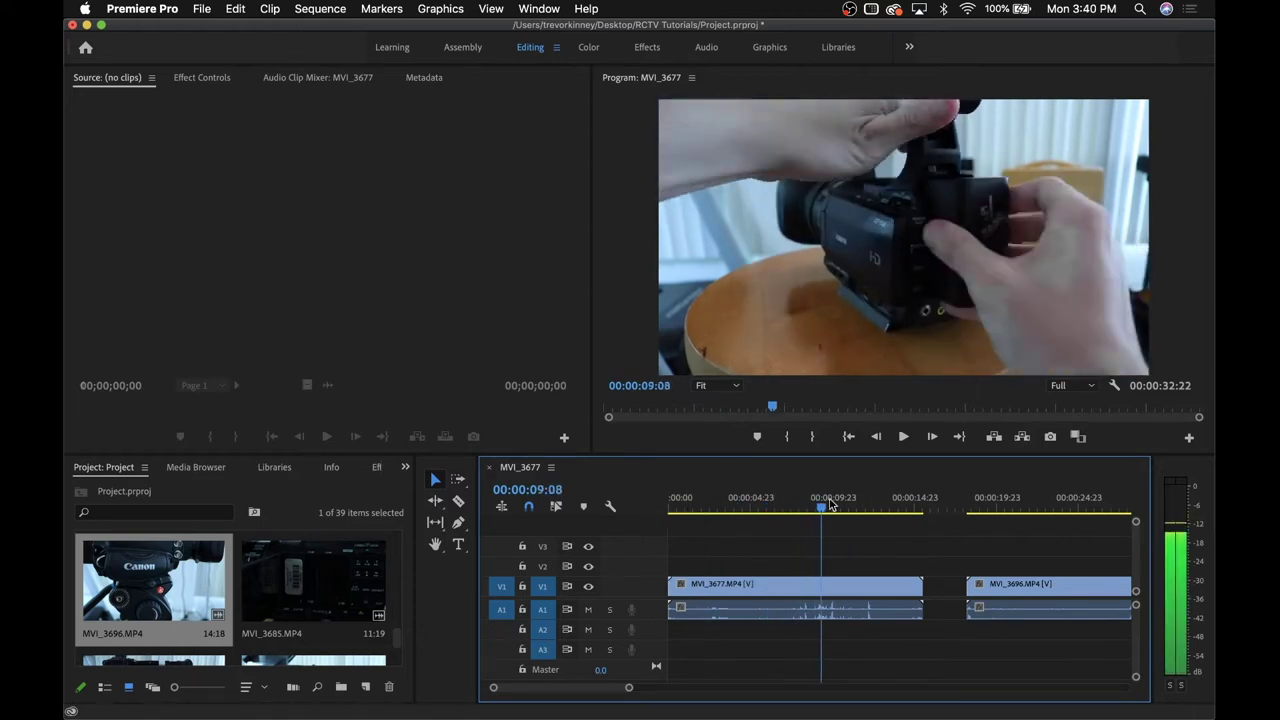
{"action": "left_click_drag", "start_coordinate": [830, 505], "coordinate": [868, 512]}
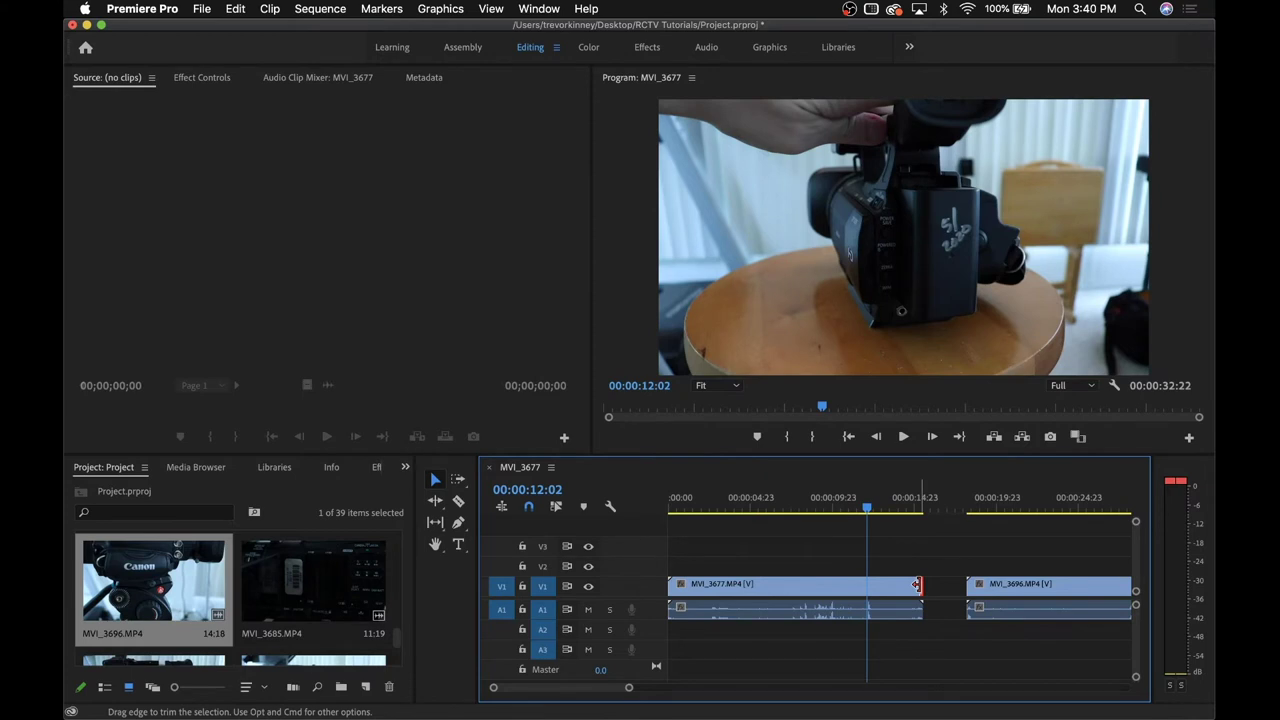
{"action": "left_click_drag", "start_coordinate": [918, 584], "coordinate": [867, 584]}
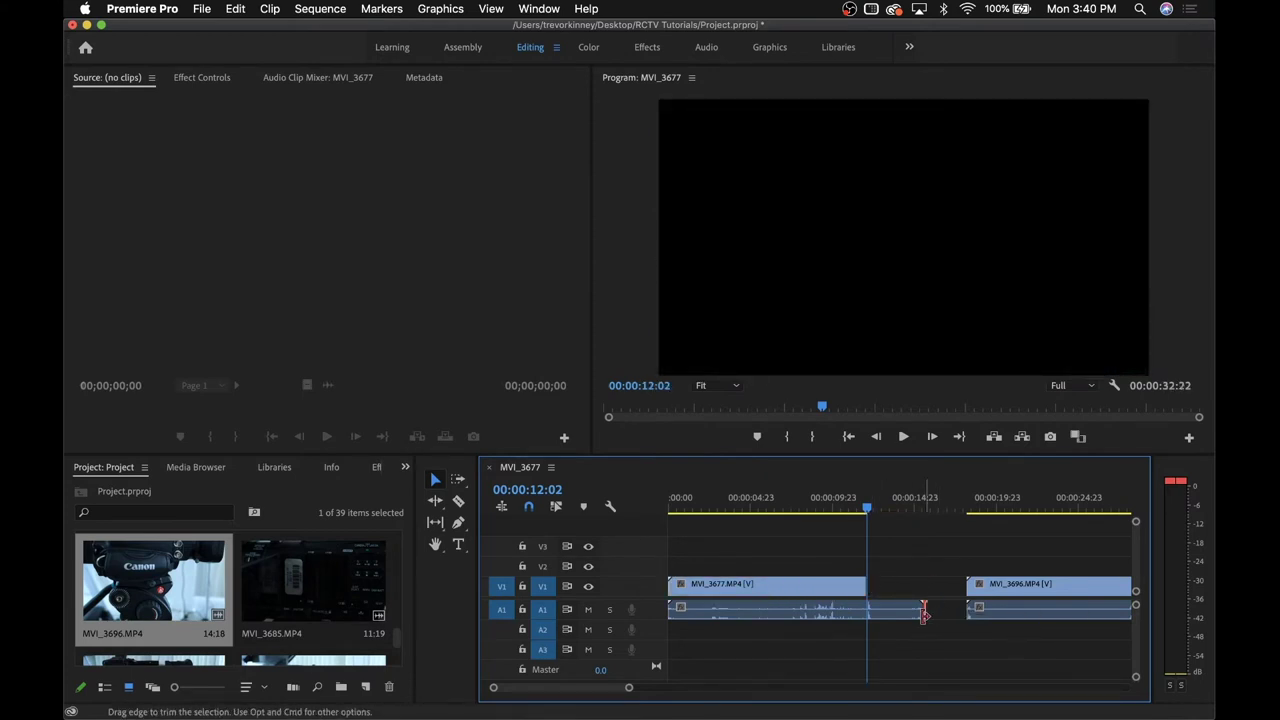
{"action": "left_click_drag", "start_coordinate": [924, 613], "coordinate": [924, 614]}
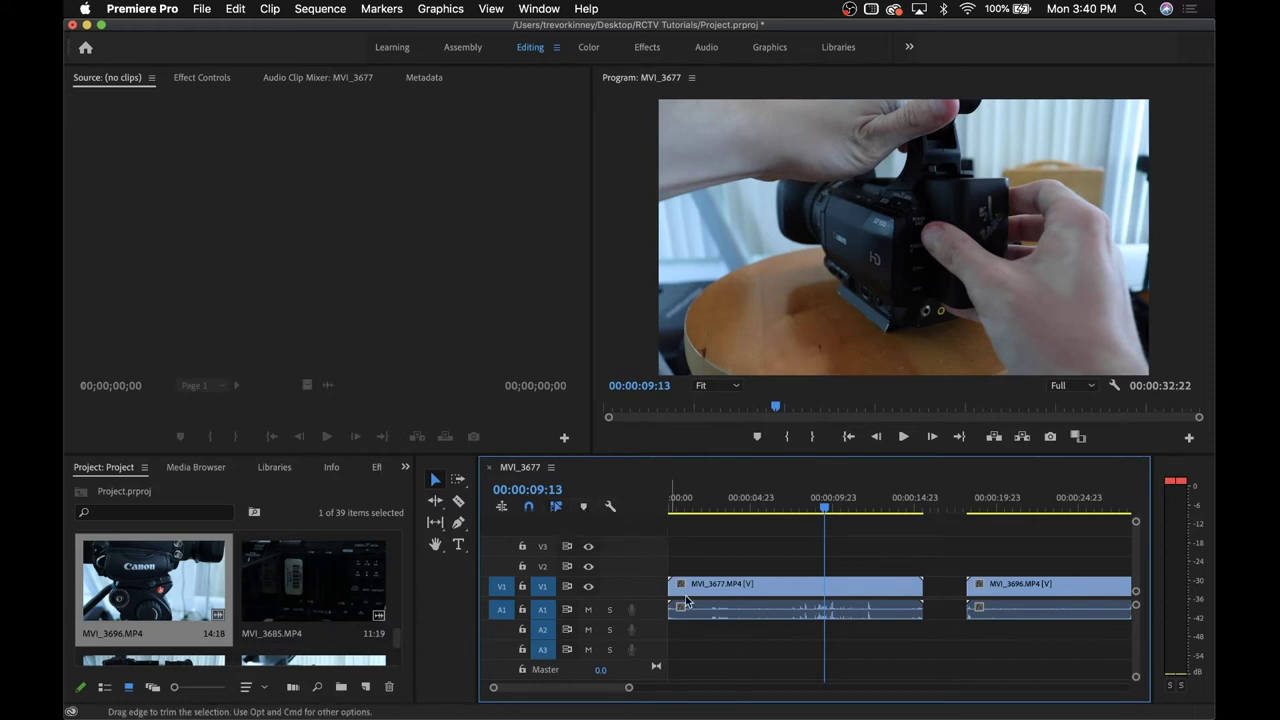
Reposition MVI_3677 so MVI_3696 follows it directly with no gap
{"action": "left_click", "coordinate": [755, 588]}
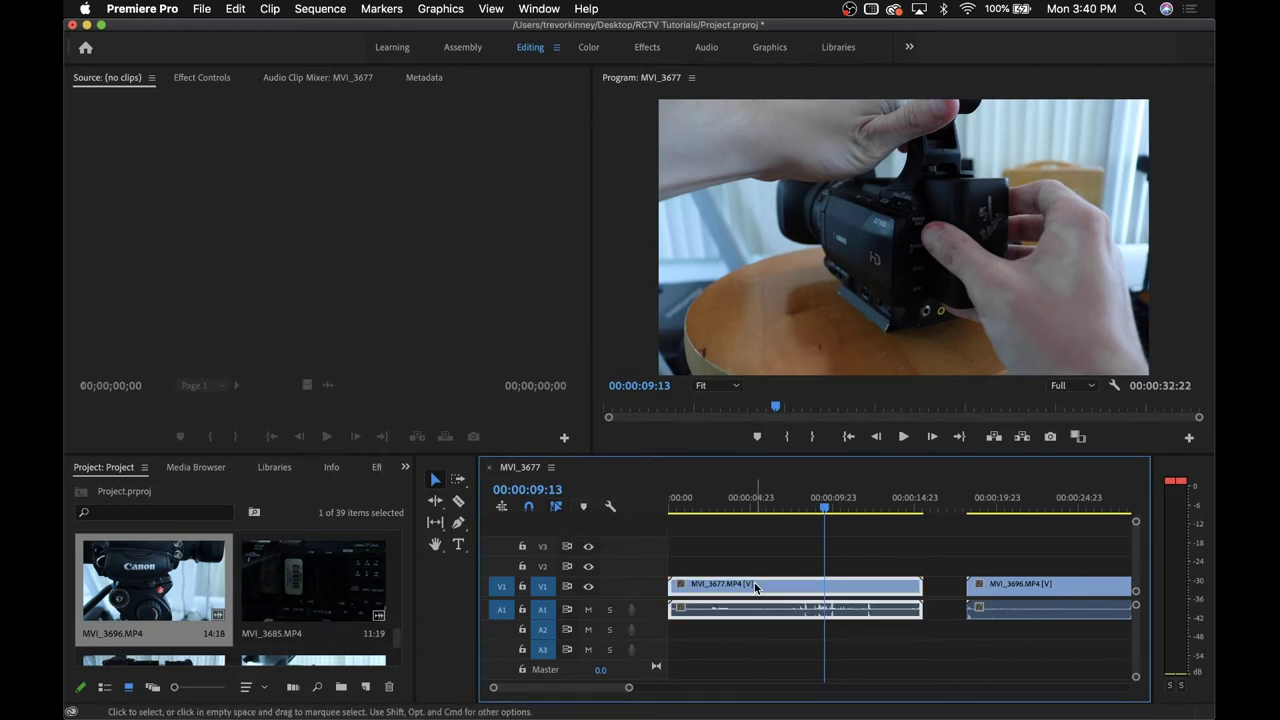
{"action": "mouse_move", "coordinate": [755, 588]}
{"action": "left_mouse_down"}
{"action": "mouse_move", "coordinate": [752, 545]}
{"action": "mouse_move", "coordinate": [745, 627]}
{"action": "mouse_move", "coordinate": [900, 610]}
{"action": "mouse_move", "coordinate": [750, 605]}
{"action": "left_mouse_up"}
{"action": "left_click", "coordinate": [735, 570]}
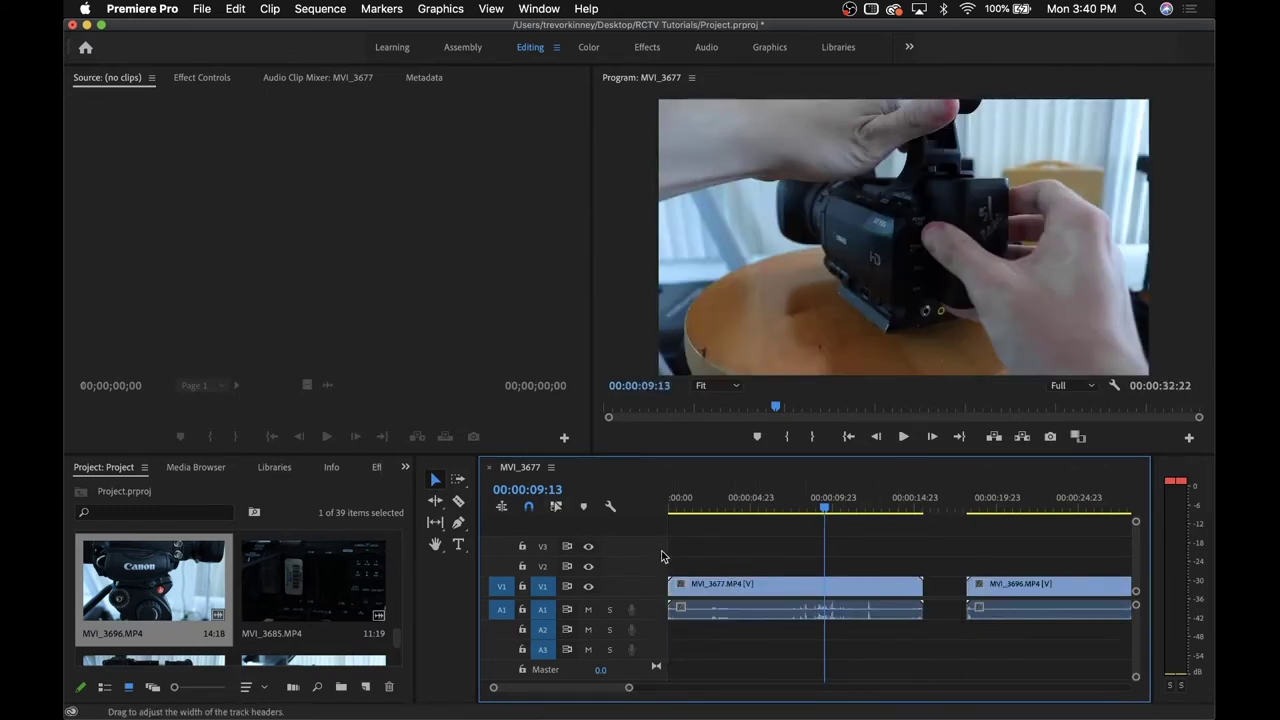
{"action": "mouse_move", "coordinate": [694, 587]}
{"action": "left_mouse_down"}
{"action": "mouse_move", "coordinate": [702, 548]}
{"action": "mouse_move", "coordinate": [698, 589]}
{"action": "left_mouse_up"}
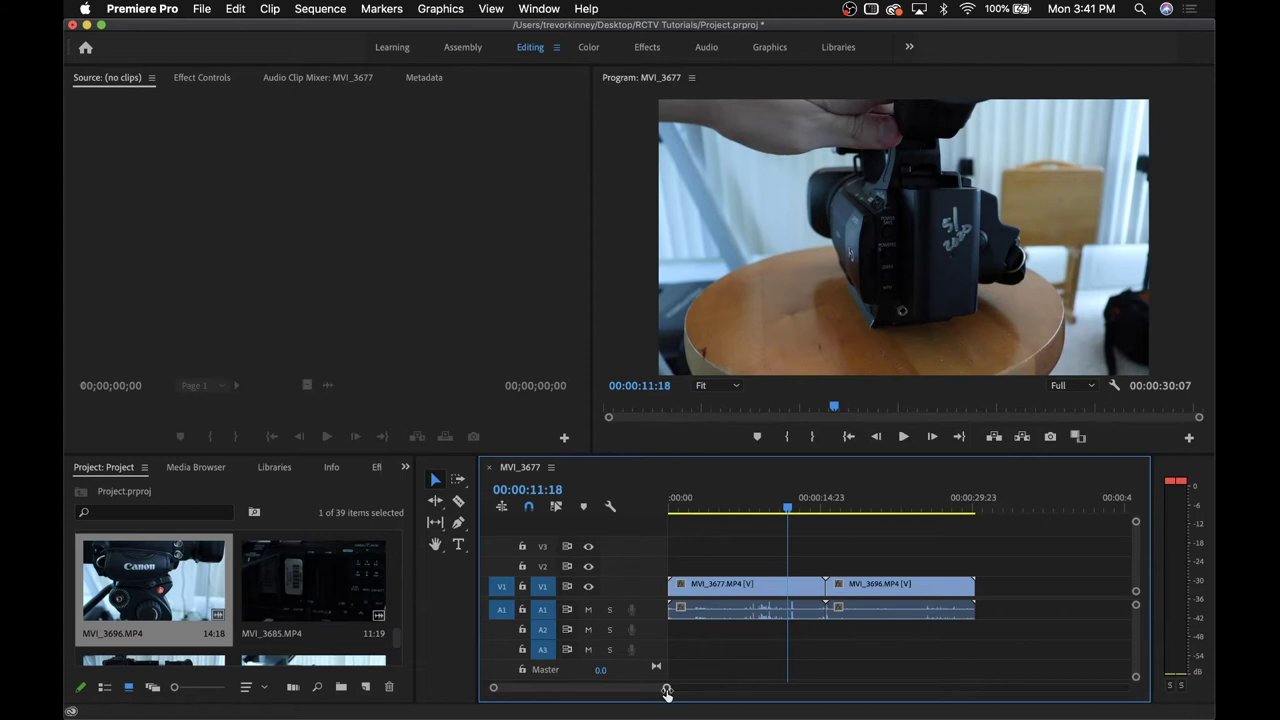
{"action": "left_click_drag", "start_coordinate": [667, 690], "coordinate": [632, 687]}
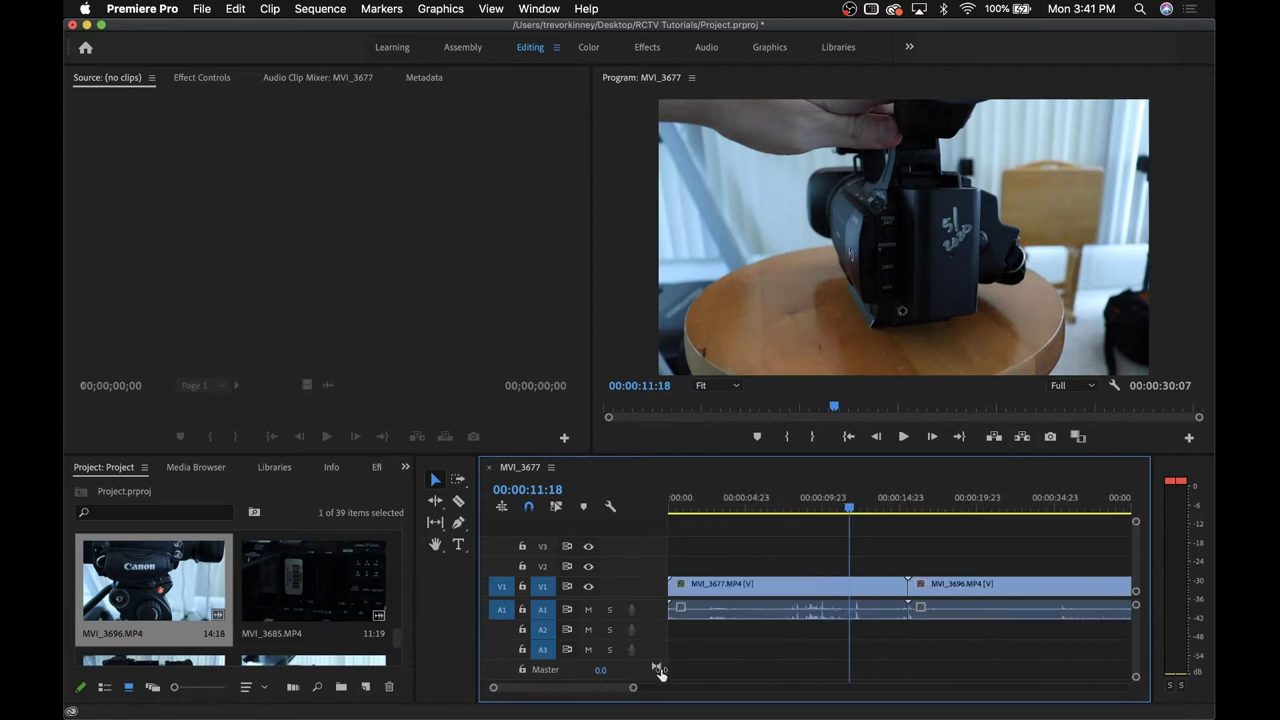
{"action": "left_click", "coordinate": [784, 607]}
Set Audio Gain on MVI_3677's A1 audio to adjust by -6 dB
{"action": "right_click", "coordinate": [784, 612]}
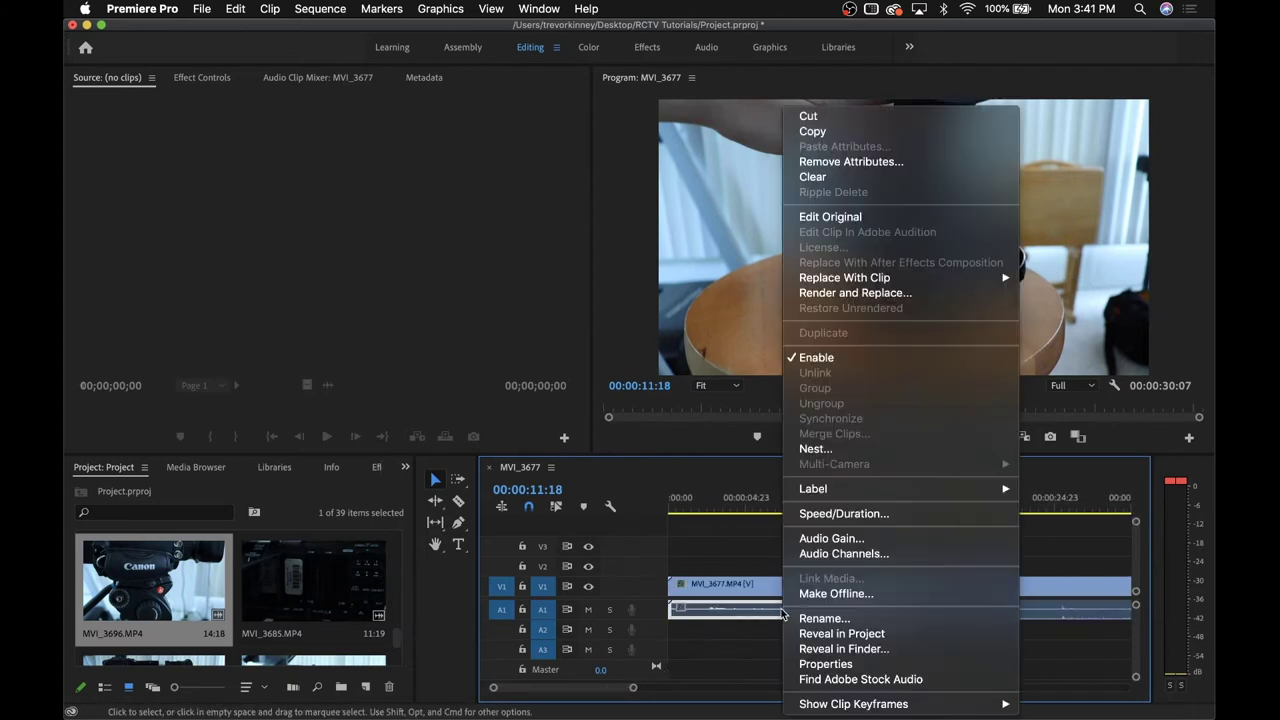
{"action": "left_click", "coordinate": [848, 541]}
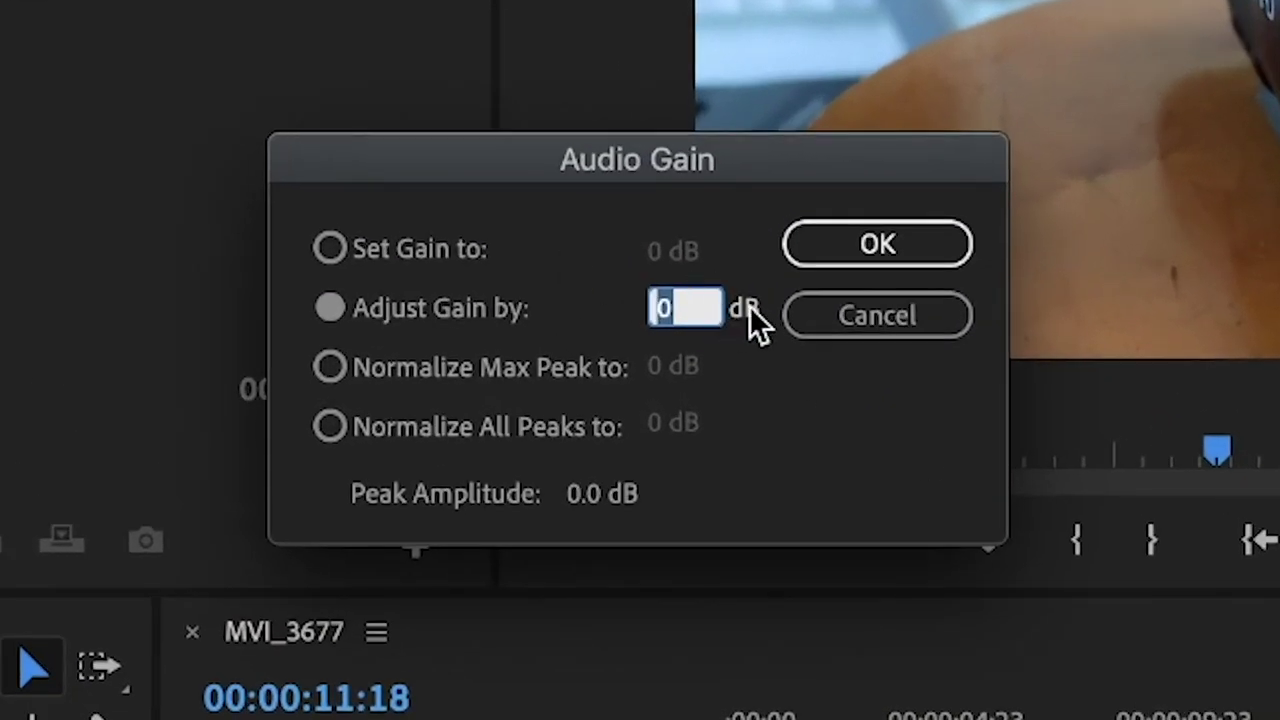
{"action": "type", "text": "6"}
{"action": "key", "text": "BackSpace"}
{"action": "type", "text": "-6"}
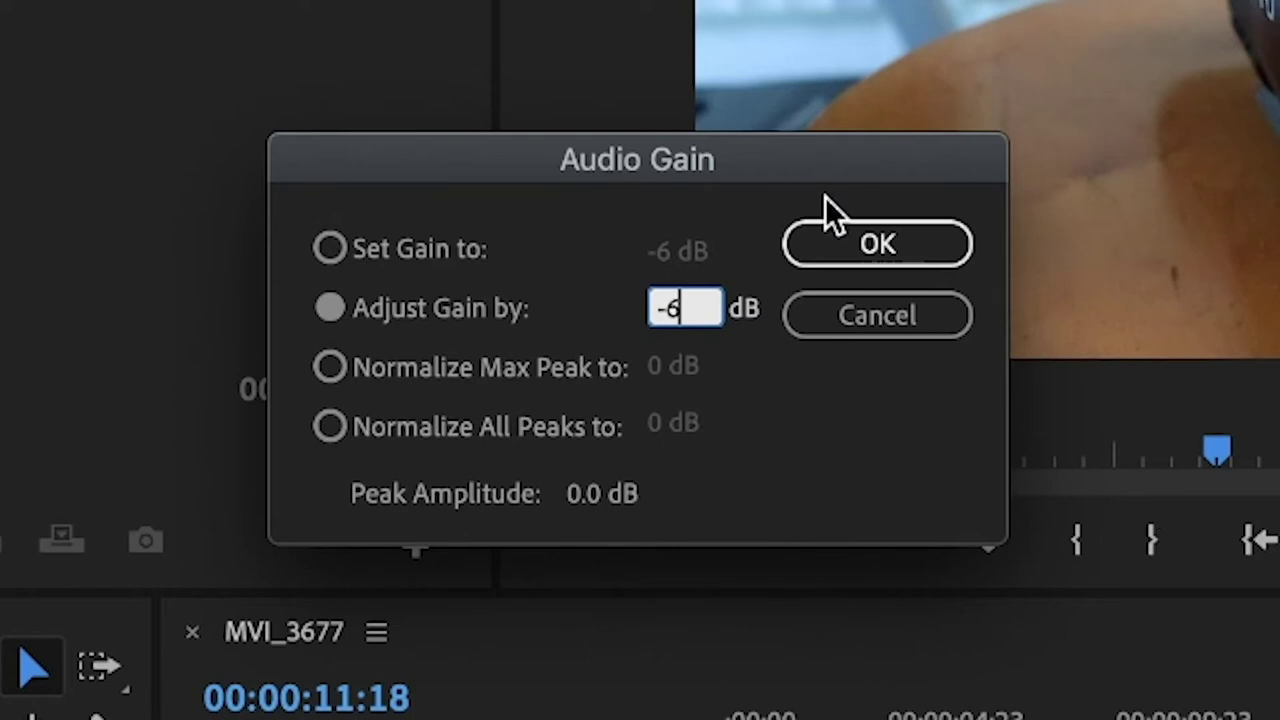
{"action": "left_click", "coordinate": [842, 232]}
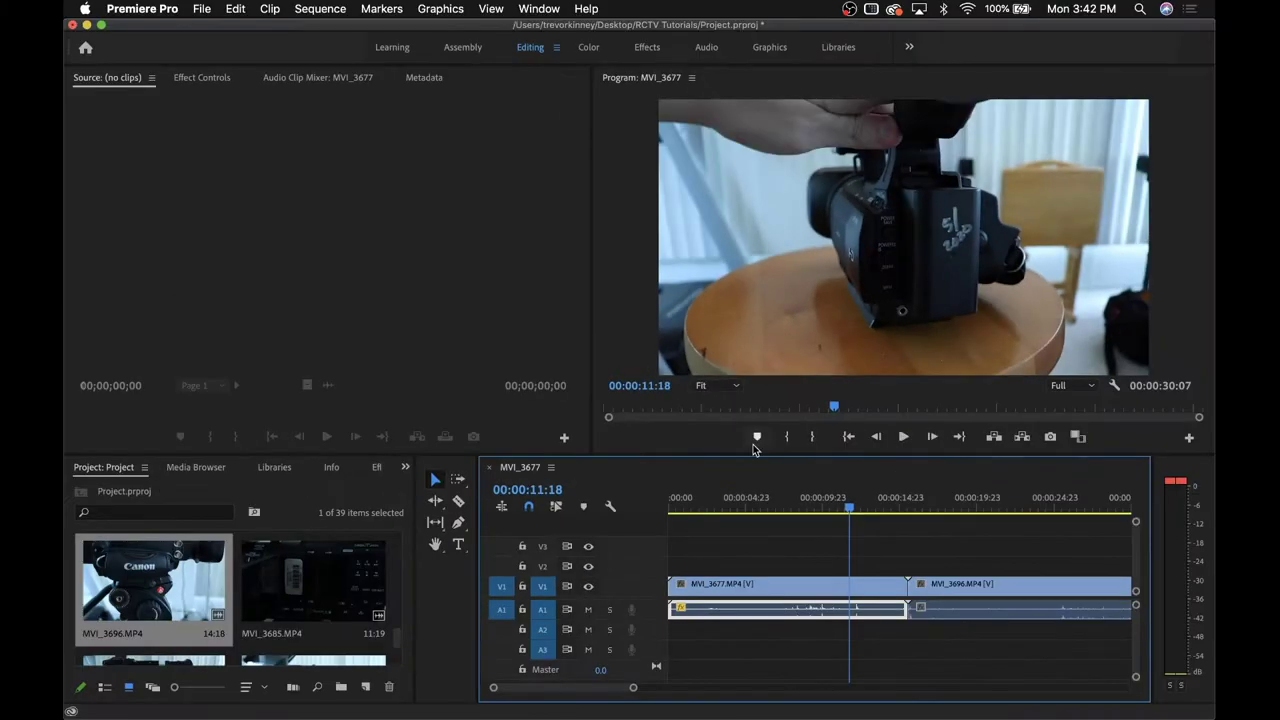
Zoom the timeline in on MVI_3677 around 6 seconds and switch to the Pen tool
{"action": "left_click", "coordinate": [772, 507]}
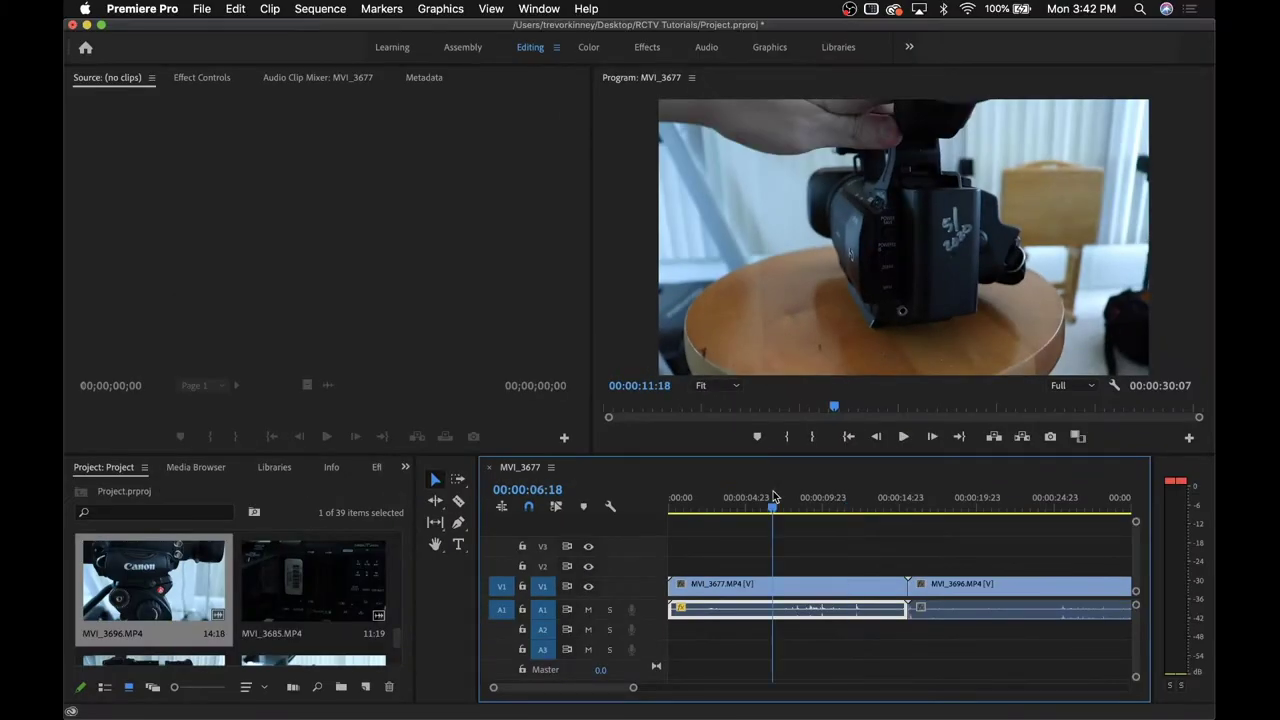
{"action": "left_click", "coordinate": [778, 539]}
{"action": "left_click_drag", "start_coordinate": [633, 687], "coordinate": [594, 687]}
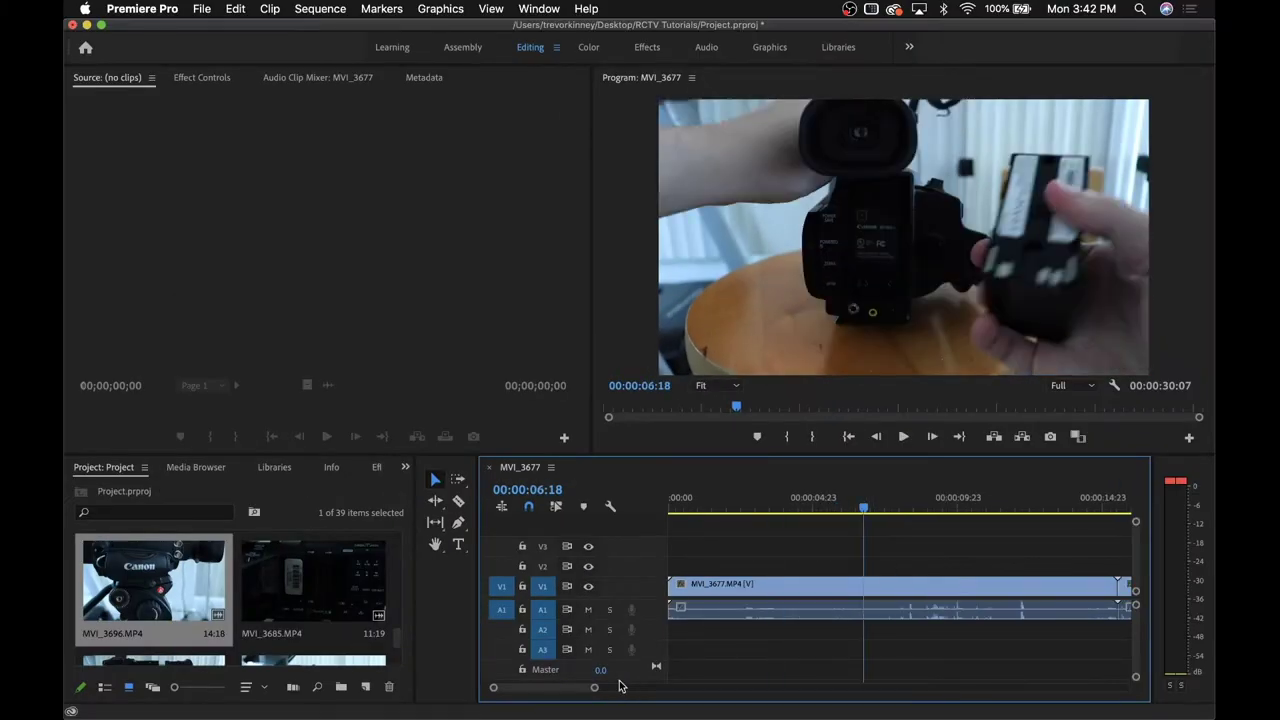
{"action": "left_click", "coordinate": [458, 524]}
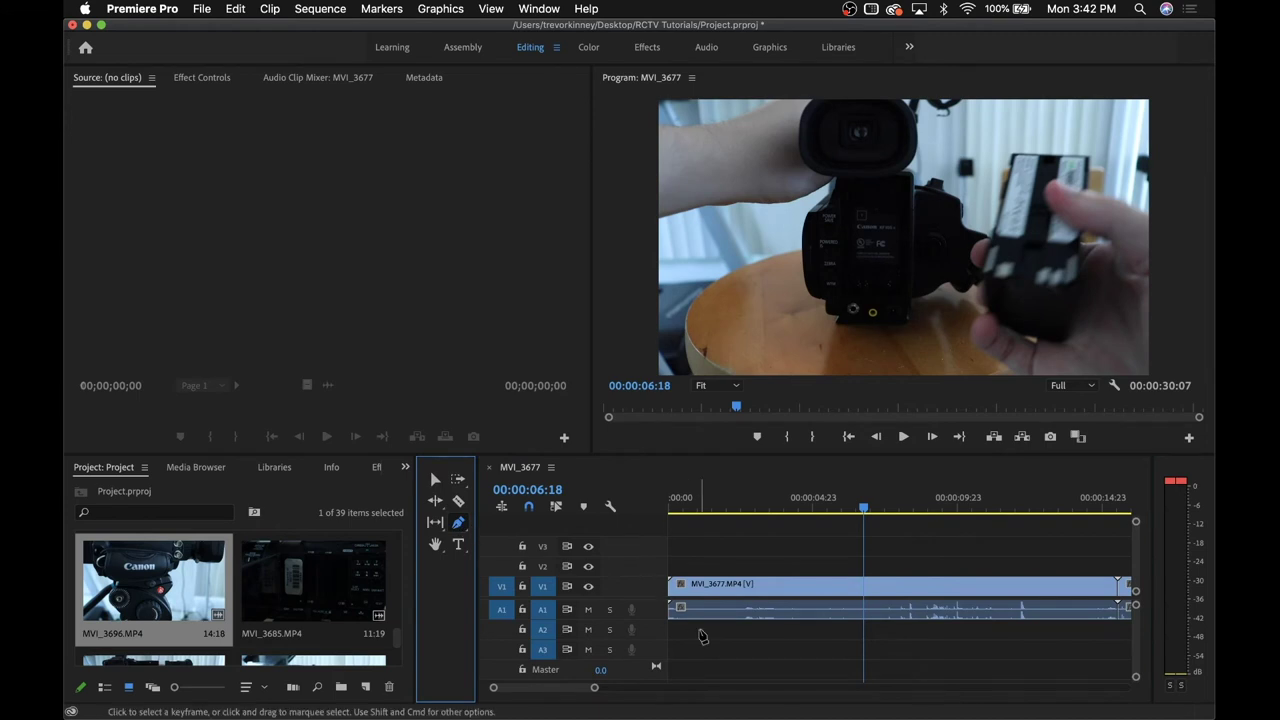
Add two volume keyframes on the A1 audio and pull the volume to -38.7 dB near 7 seconds
{"action": "scroll", "coordinate": [703, 635], "scroll_direction": "up", "scroll_amount": 3}
{"action": "key", "text": "backslash"}
{"action": "key", "text": "v"}
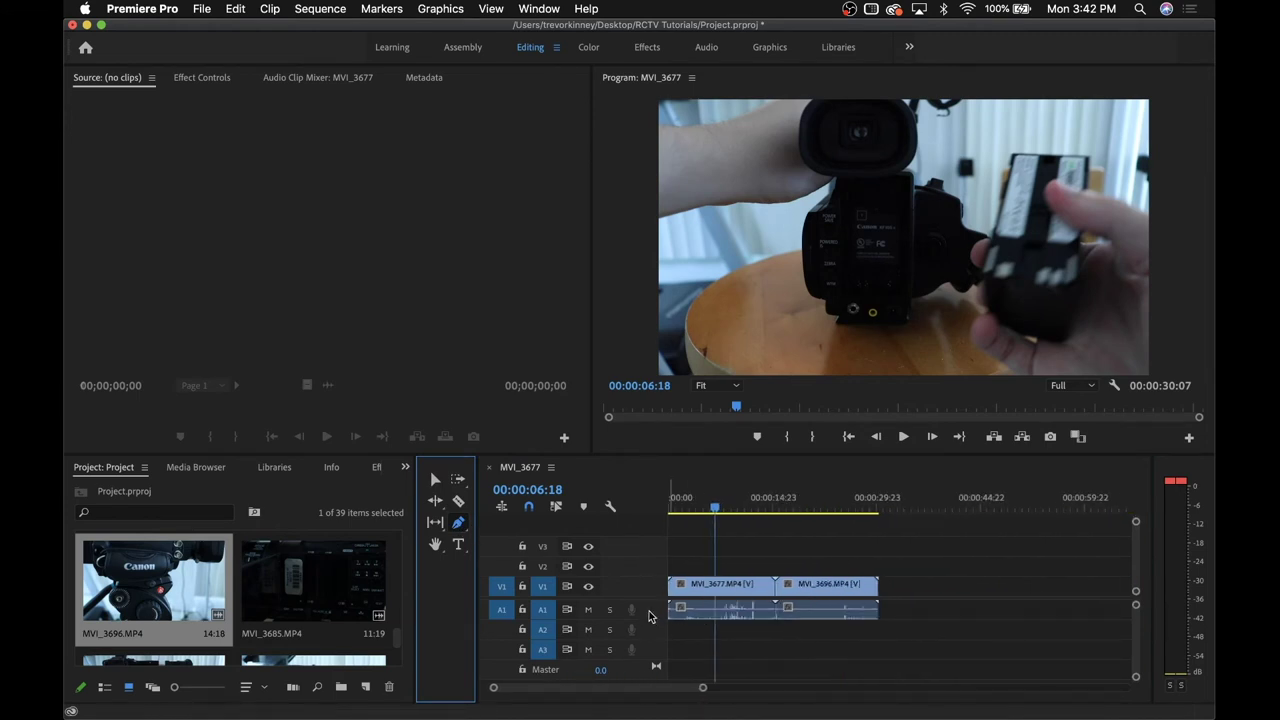
{"action": "left_click", "coordinate": [458, 524]}
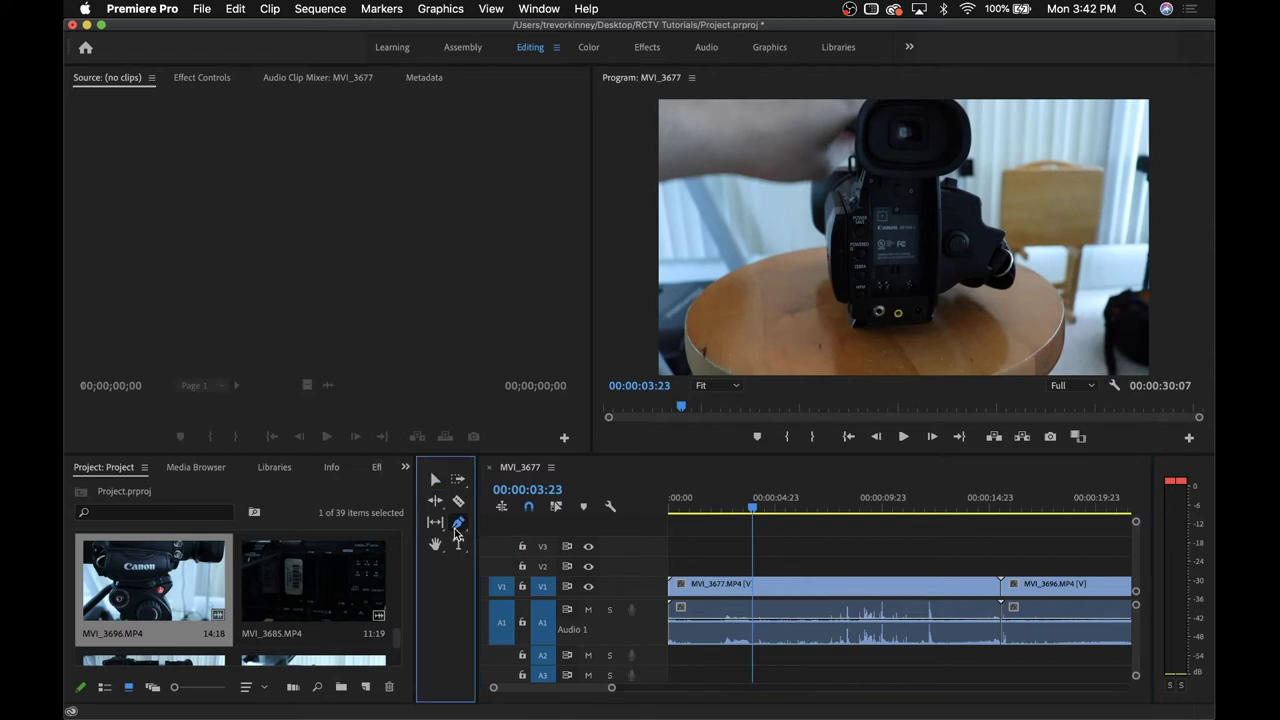
{"action": "left_click", "coordinate": [827, 619]}
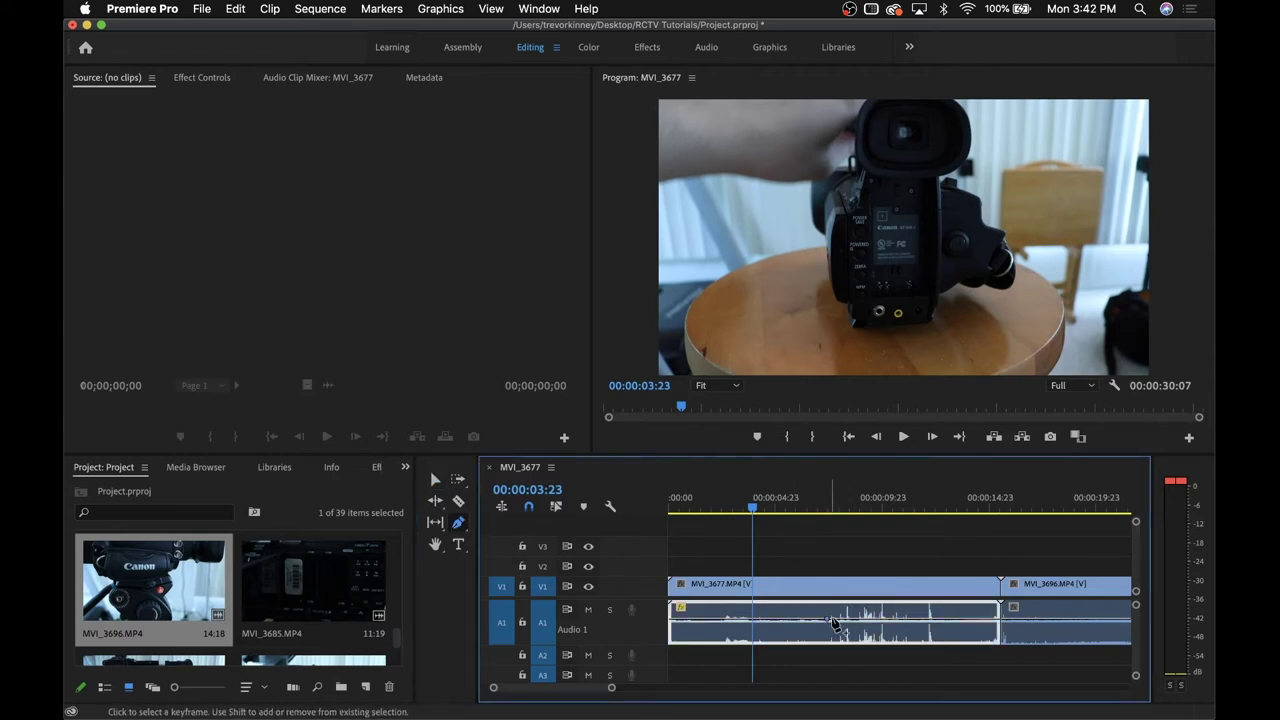
{"action": "left_click", "coordinate": [891, 619]}
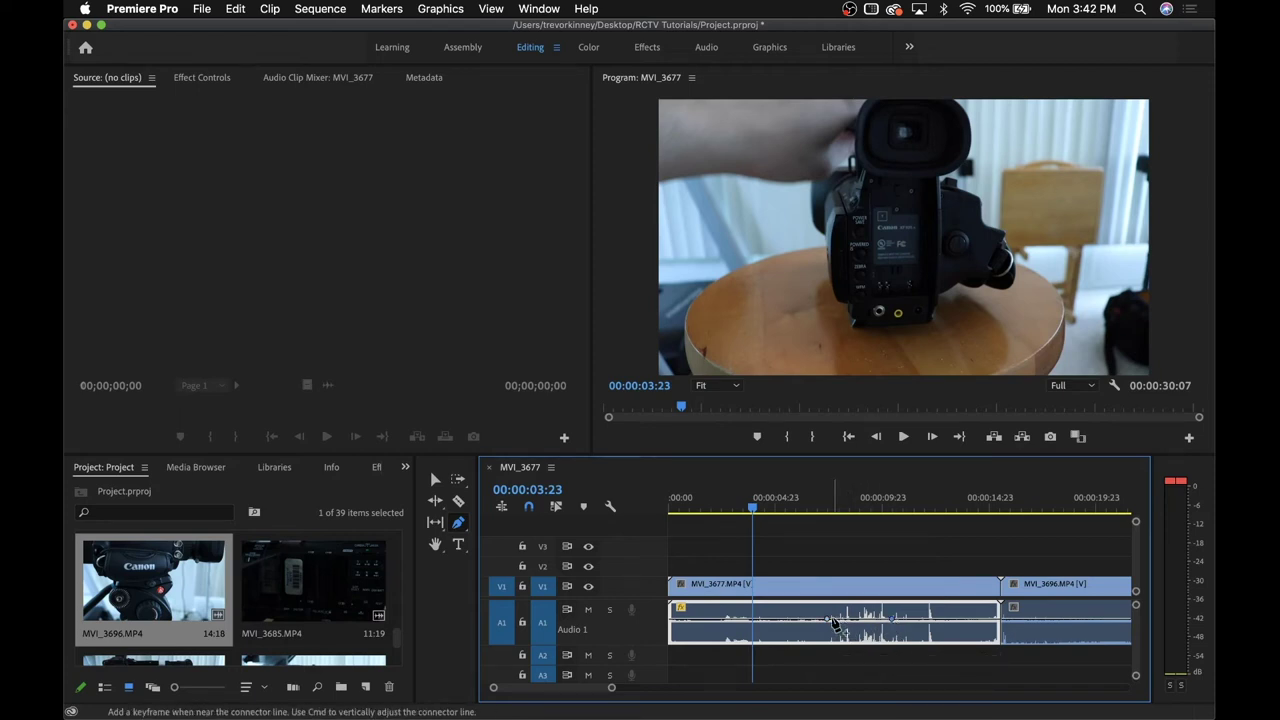
{"action": "left_click_drag", "start_coordinate": [830, 620], "coordinate": [889, 628]}
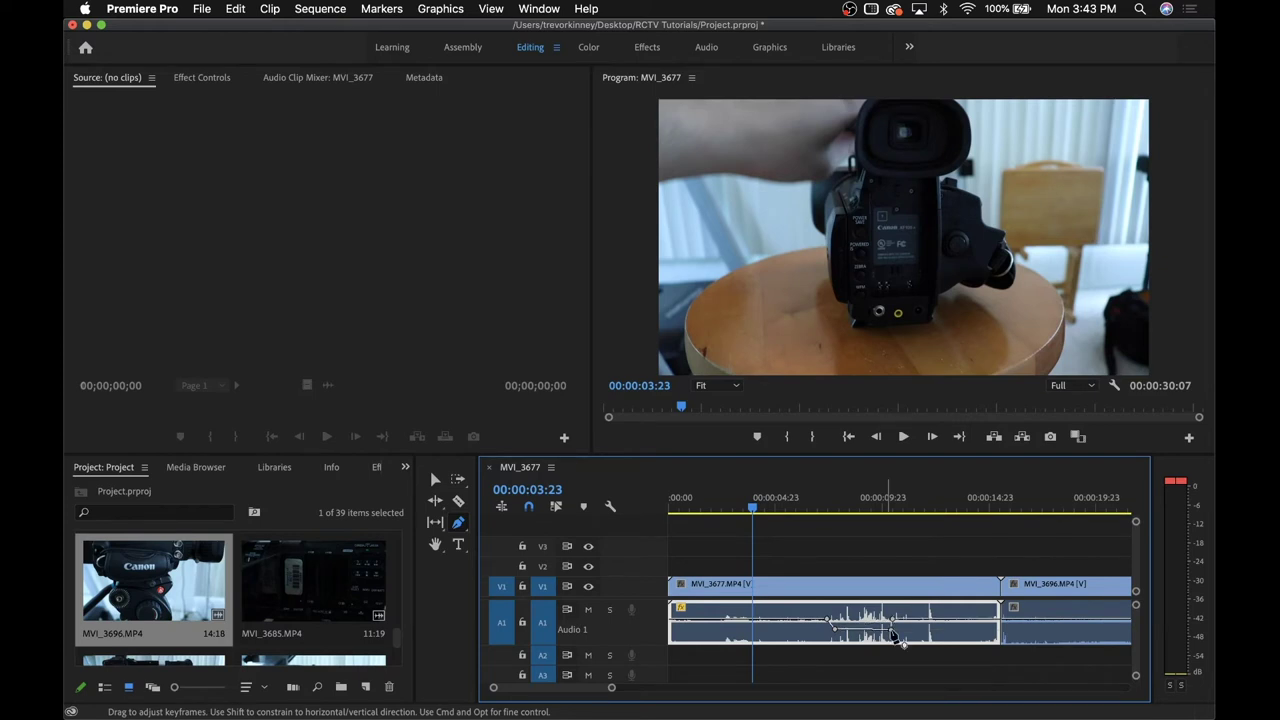
Play back the volume dip, then undo it and replay from about 4 seconds
{"action": "left_click", "coordinate": [819, 497]}
{"action": "key", "text": "space"}
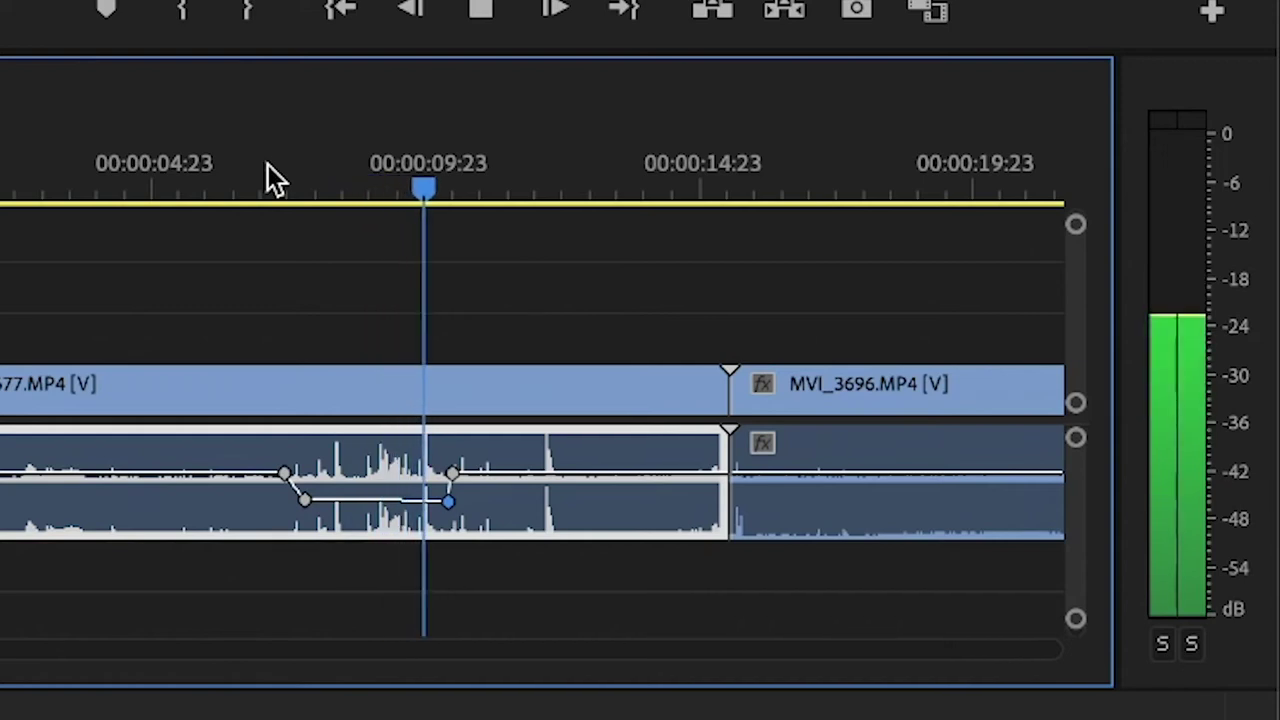
{"action": "key", "text": "space"}
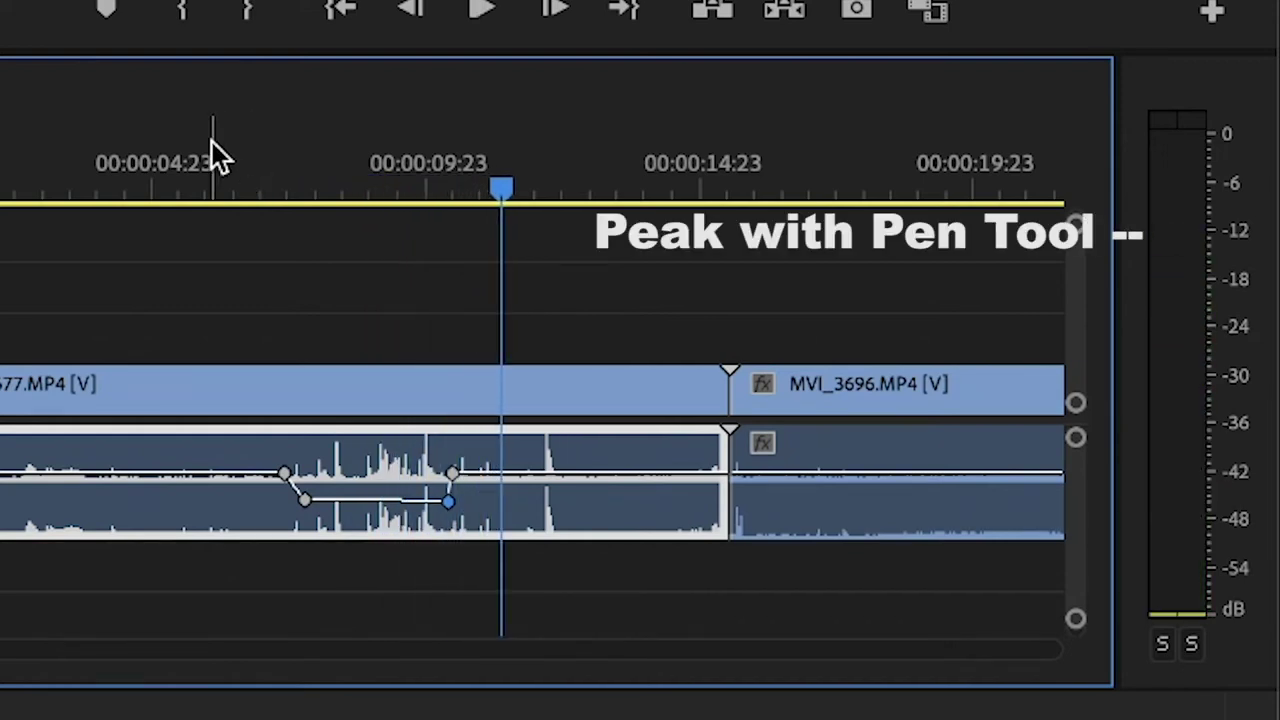
{"action": "left_click", "coordinate": [207, 162]}
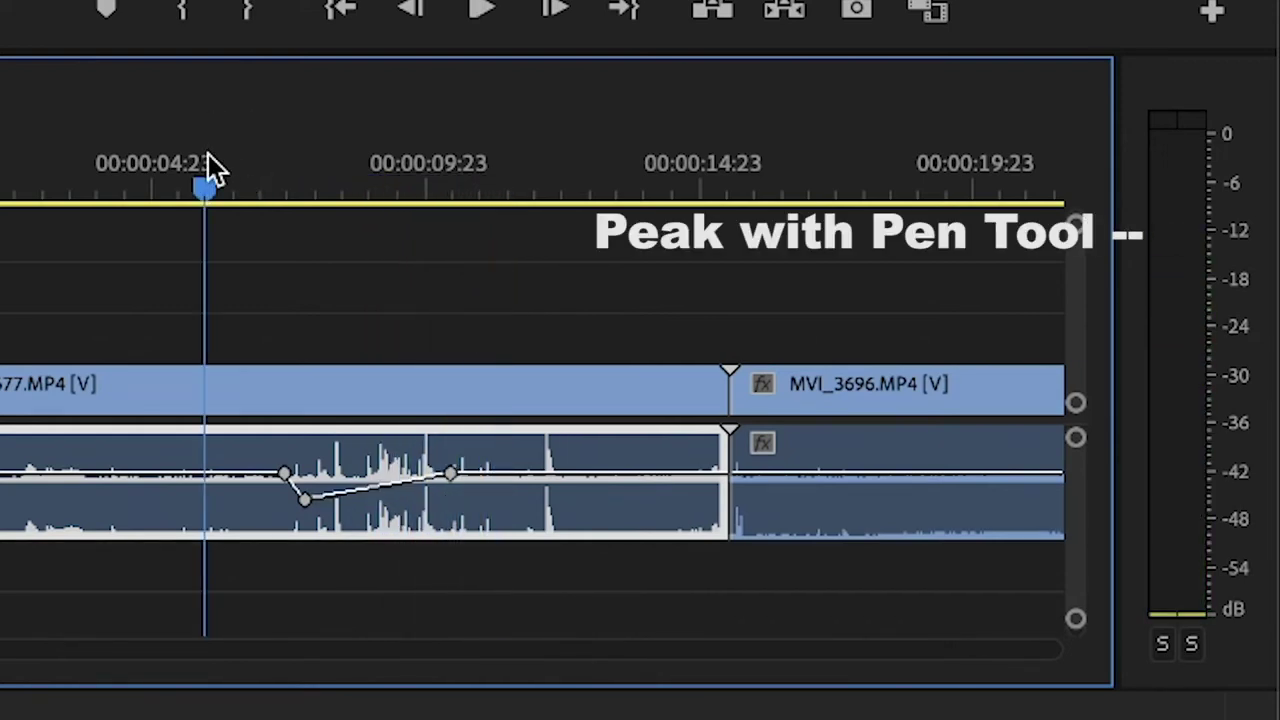
{"action": "key", "text": "ctrl+z"}
{"action": "key", "text": "space"}
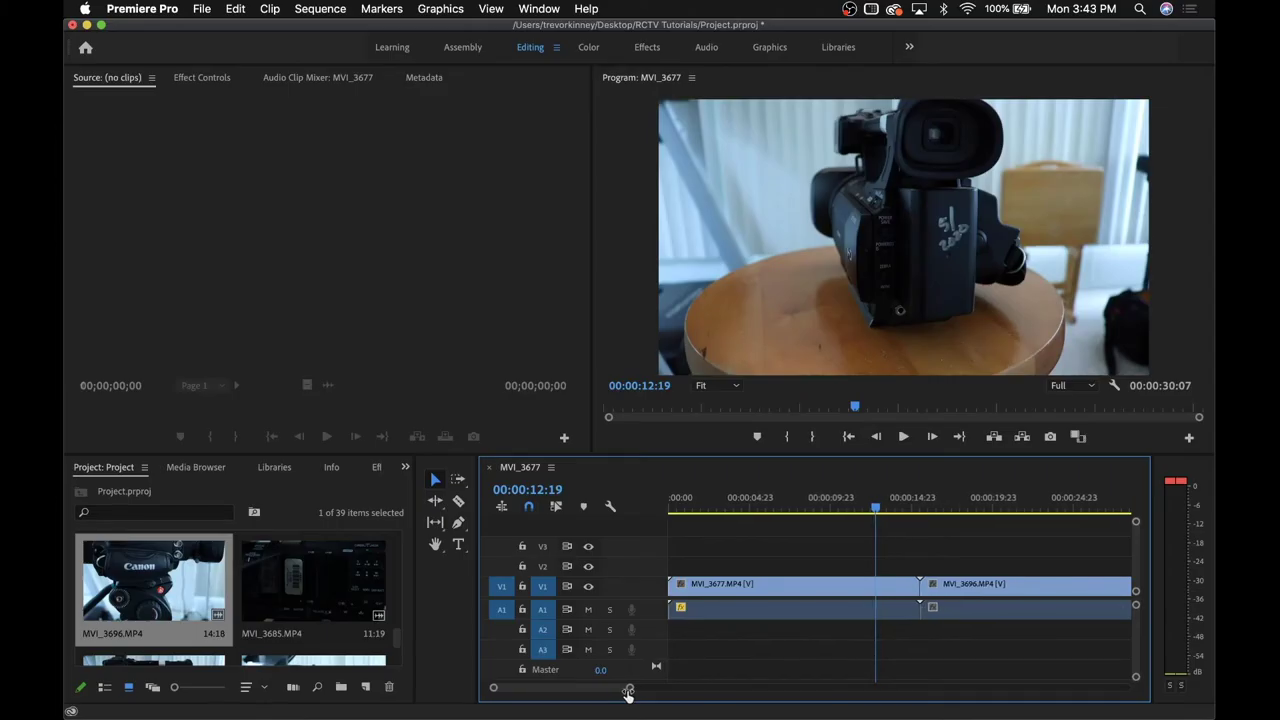
{"action": "left_click_drag", "start_coordinate": [628, 692], "coordinate": [666, 690]}
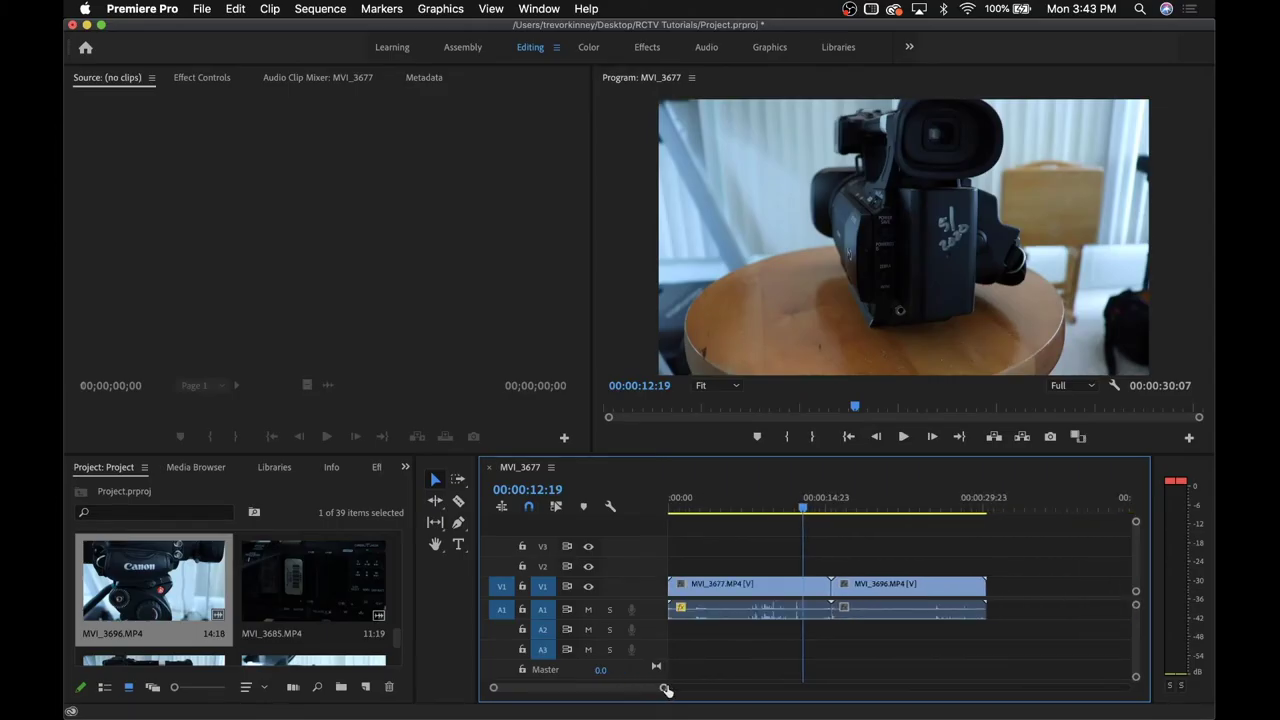
Review Audio 2's Voice-Over Record Settings, then record a voice-over on track A2
{"action": "right_click", "coordinate": [633, 637]}
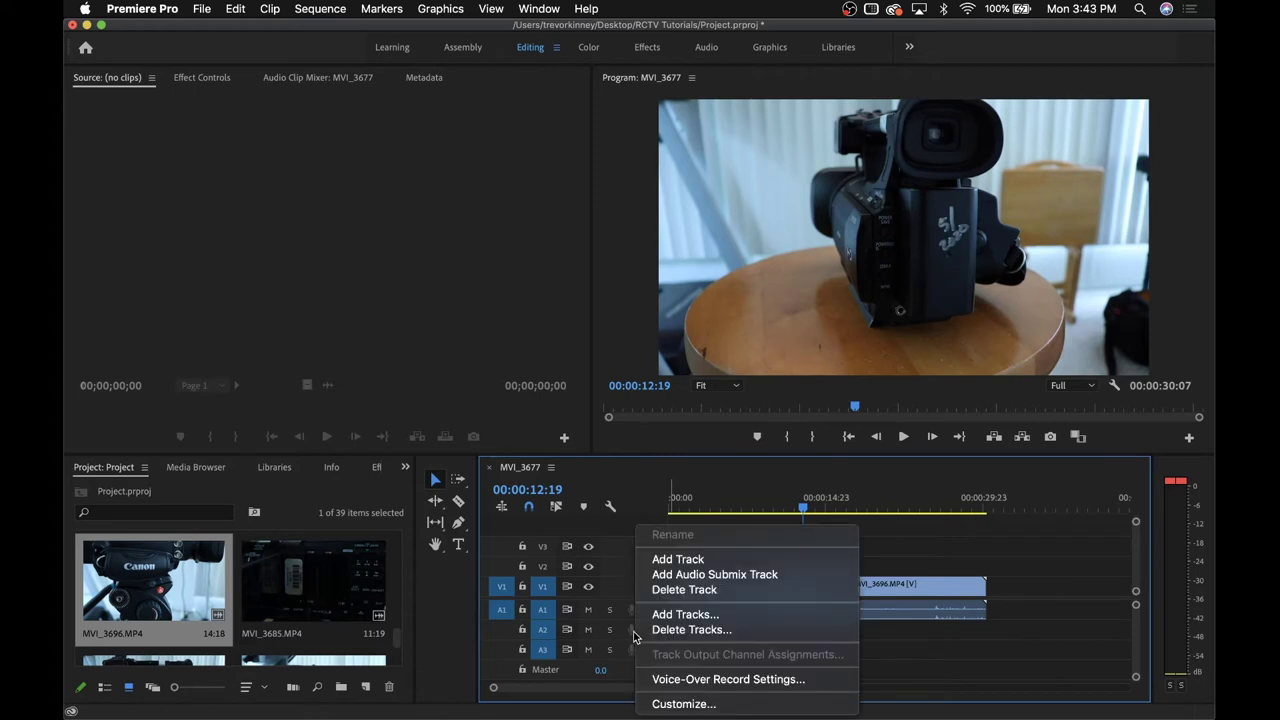
{"action": "left_click", "coordinate": [697, 682]}
{"action": "left_click", "coordinate": [588, 489]}
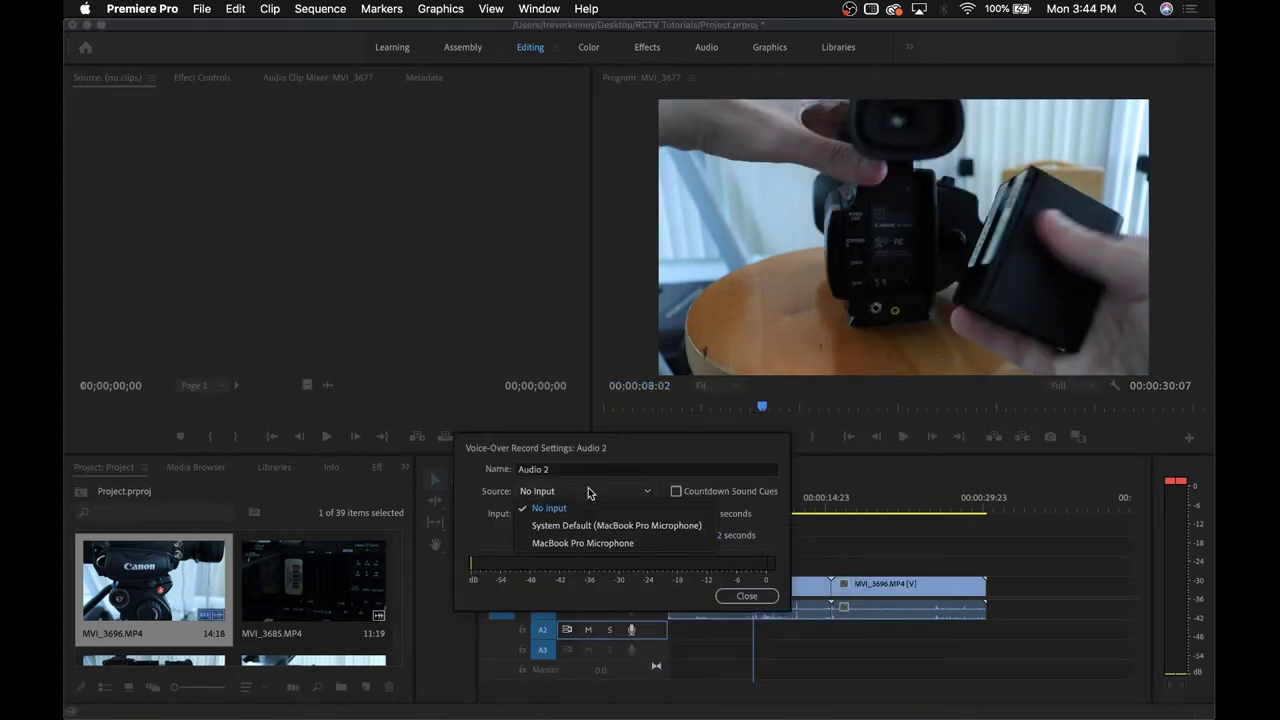
{"action": "left_click", "coordinate": [596, 540]}
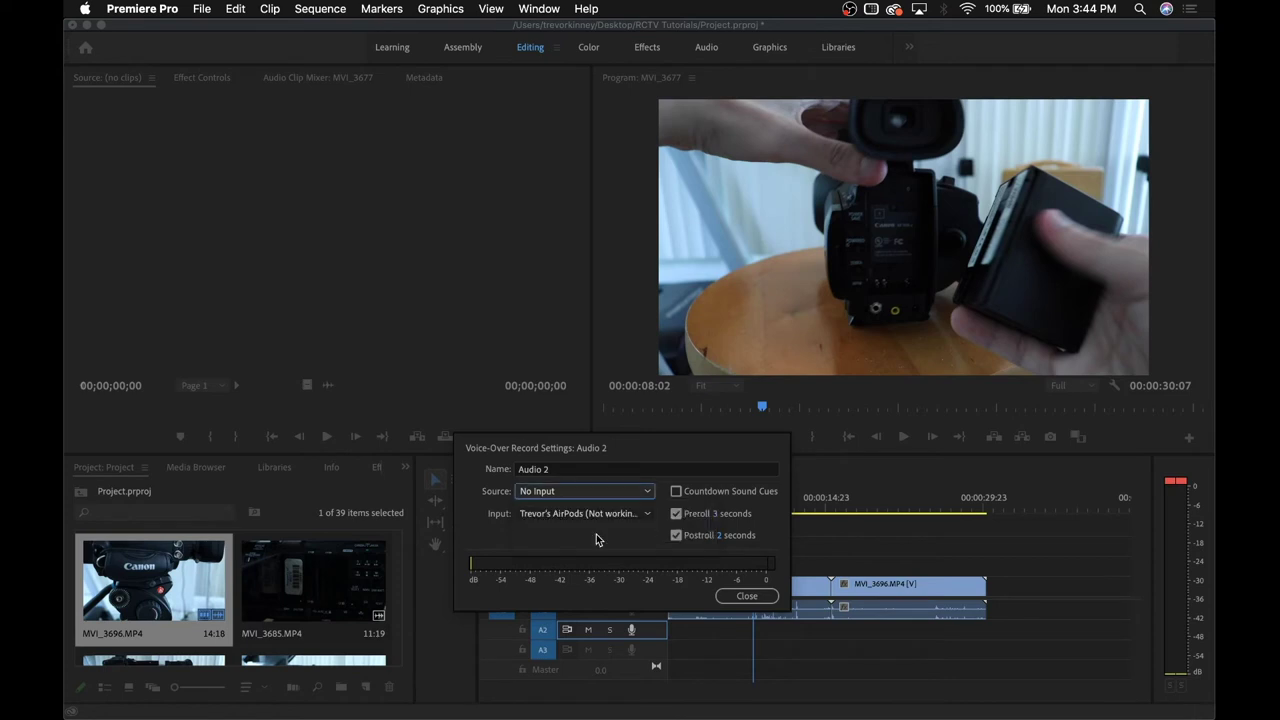
{"action": "left_click", "coordinate": [745, 596]}
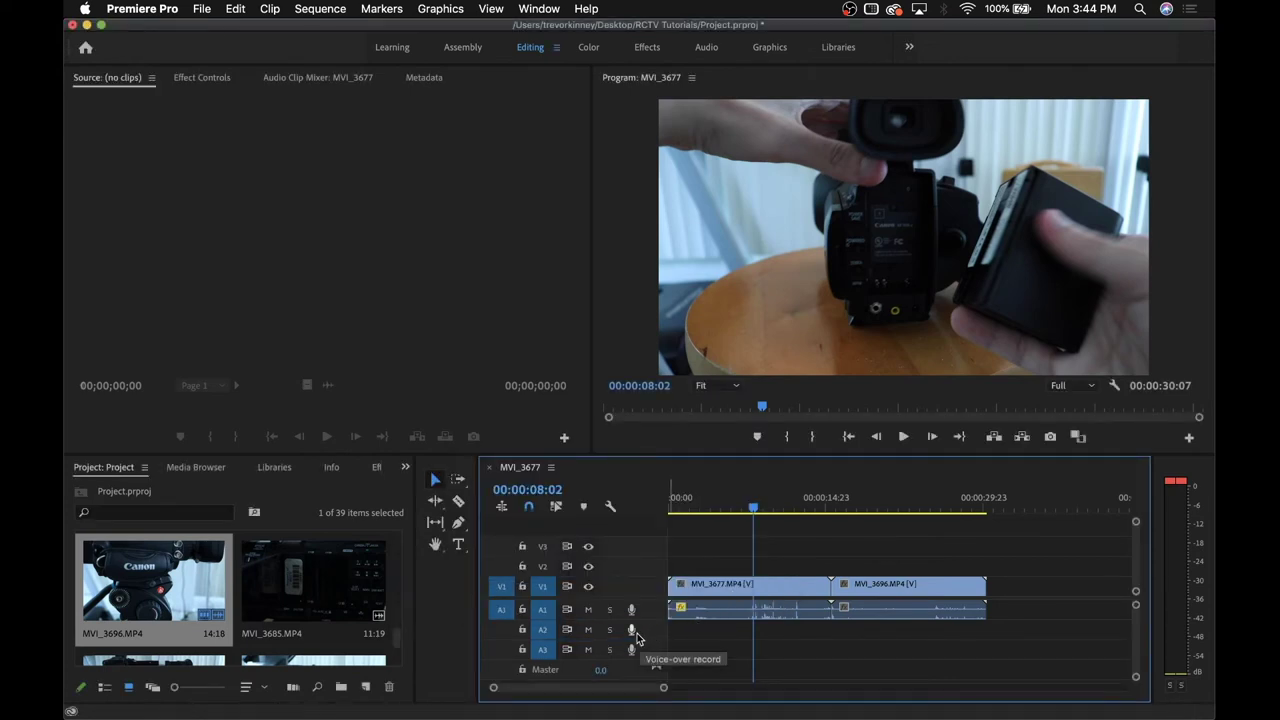
{"action": "left_click", "coordinate": [634, 631]}
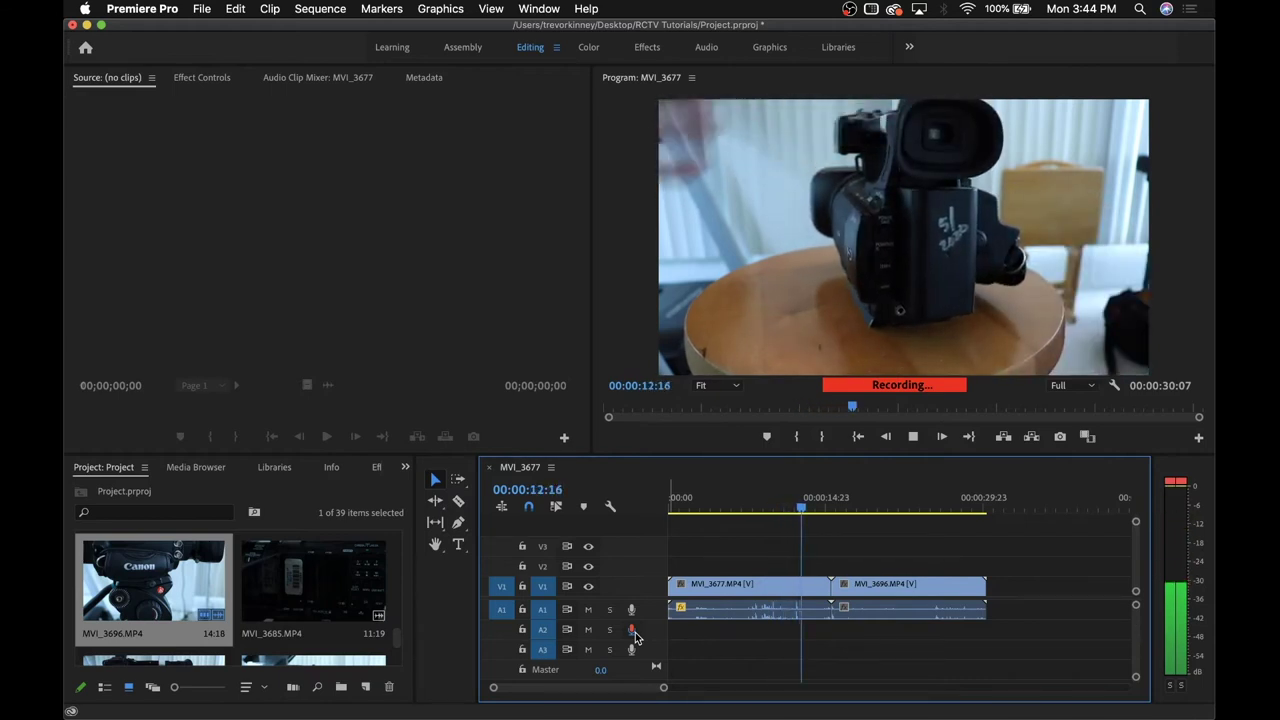
{"action": "left_click", "coordinate": [632, 630]}
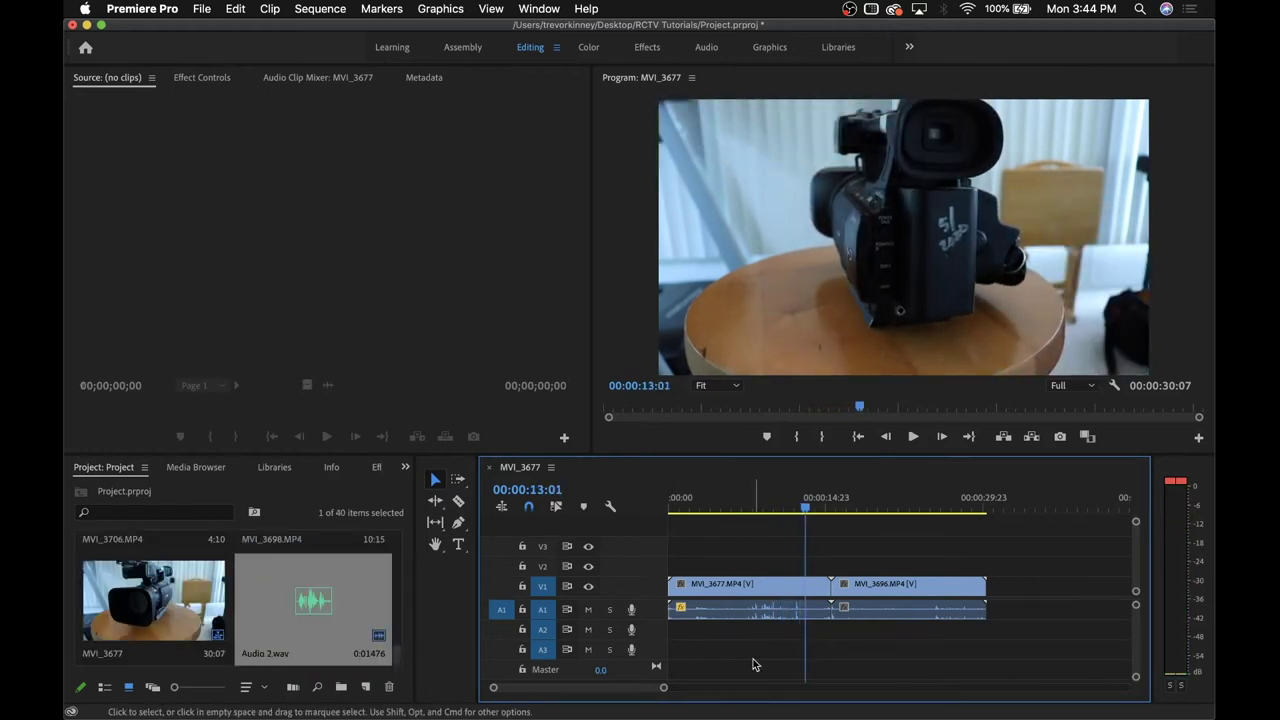
Drag the recorded Audio 2.wav onto the sequence's audio tracks
{"action": "left_click_drag", "start_coordinate": [345, 595], "coordinate": [773, 639]}
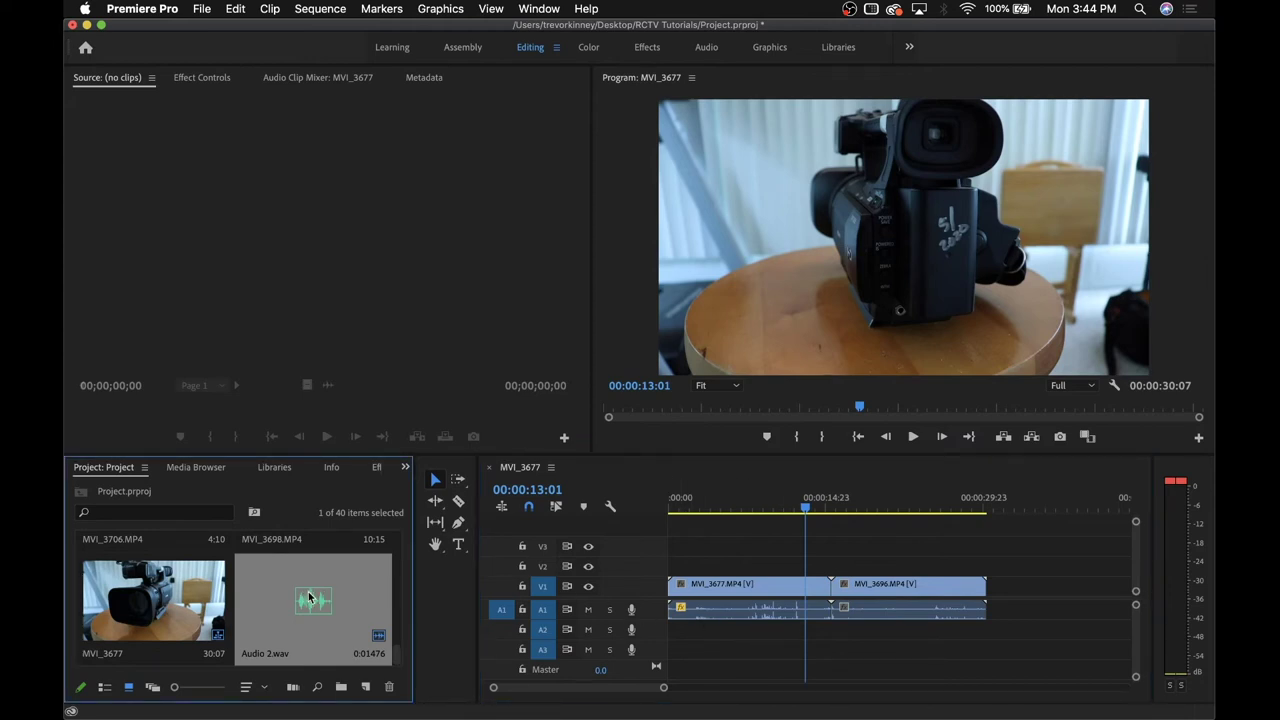
{"action": "mouse_move", "coordinate": [310, 598]}
{"action": "left_mouse_down"}
{"action": "mouse_move", "coordinate": [766, 614]}
{"action": "mouse_move", "coordinate": [784, 644]}
{"action": "left_mouse_up"}
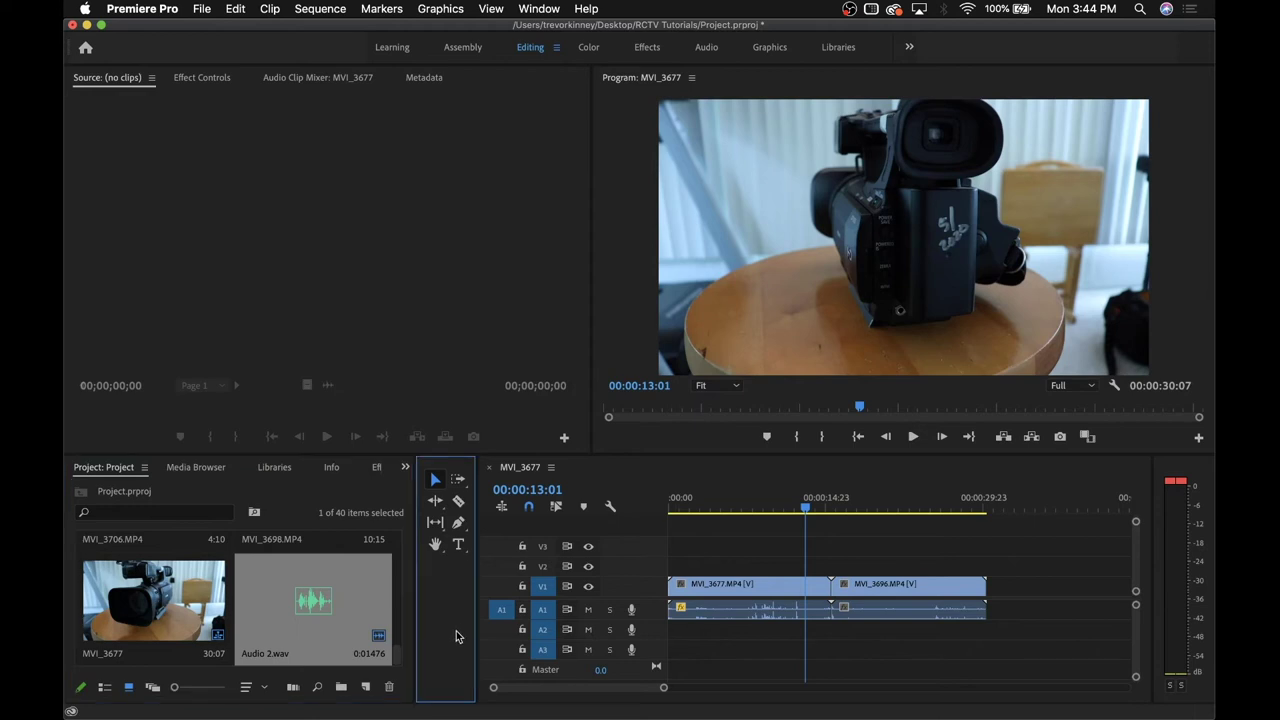
{"action": "left_click", "coordinate": [341, 619]}
{"action": "left_click", "coordinate": [168, 610]}
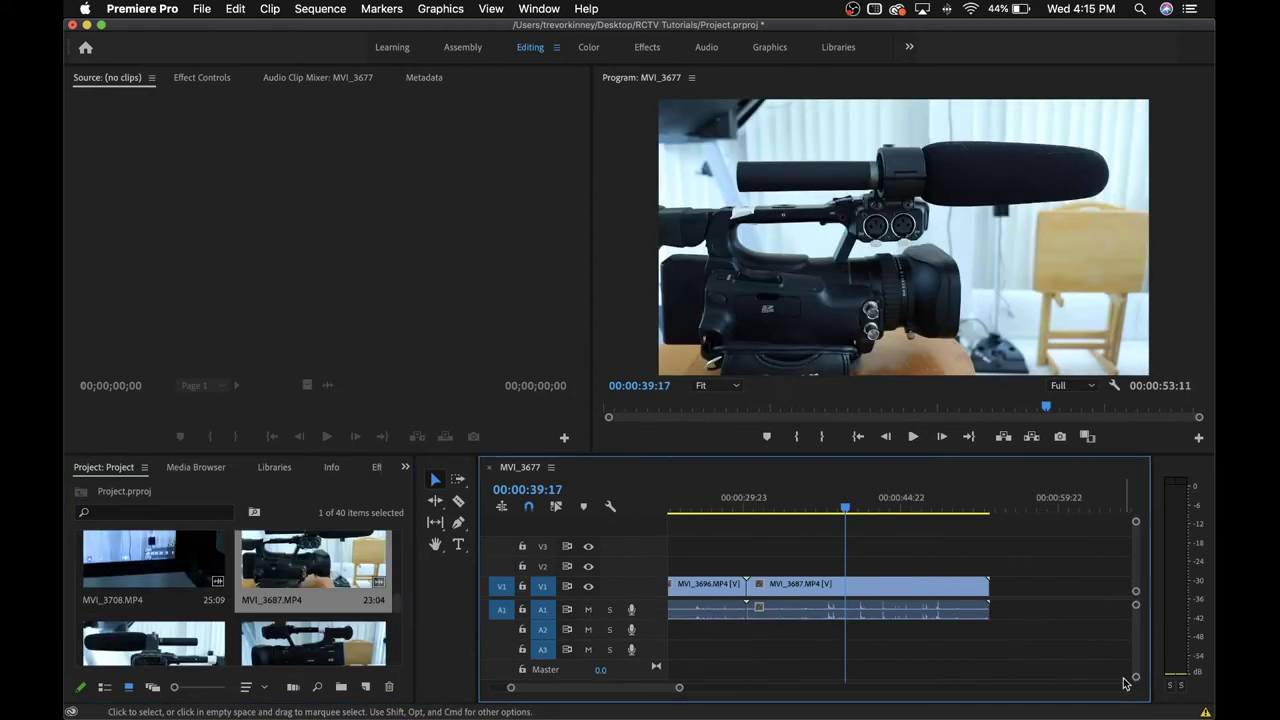
Move to about 40 seconds and bring up MVI_3687's Motion and Opacity settings
{"action": "left_click_drag", "start_coordinate": [843, 506], "coordinate": [852, 508]}
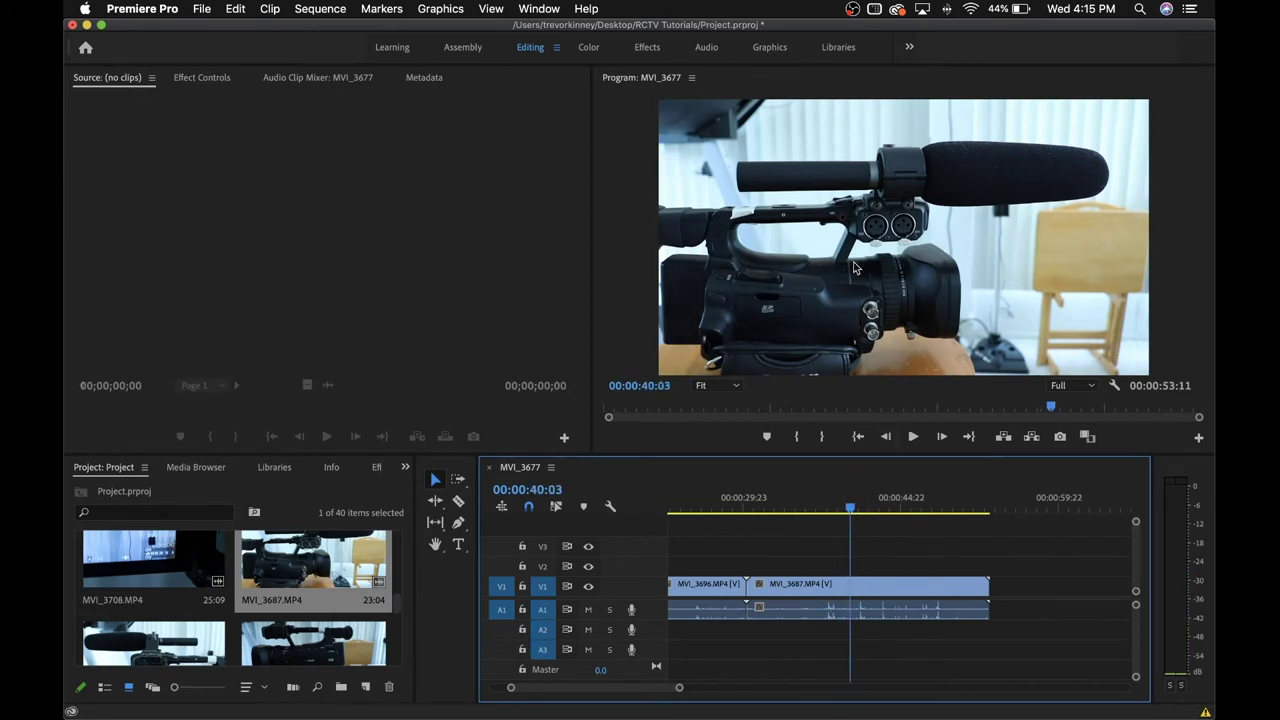
{"action": "double_click", "coordinate": [845, 585]}
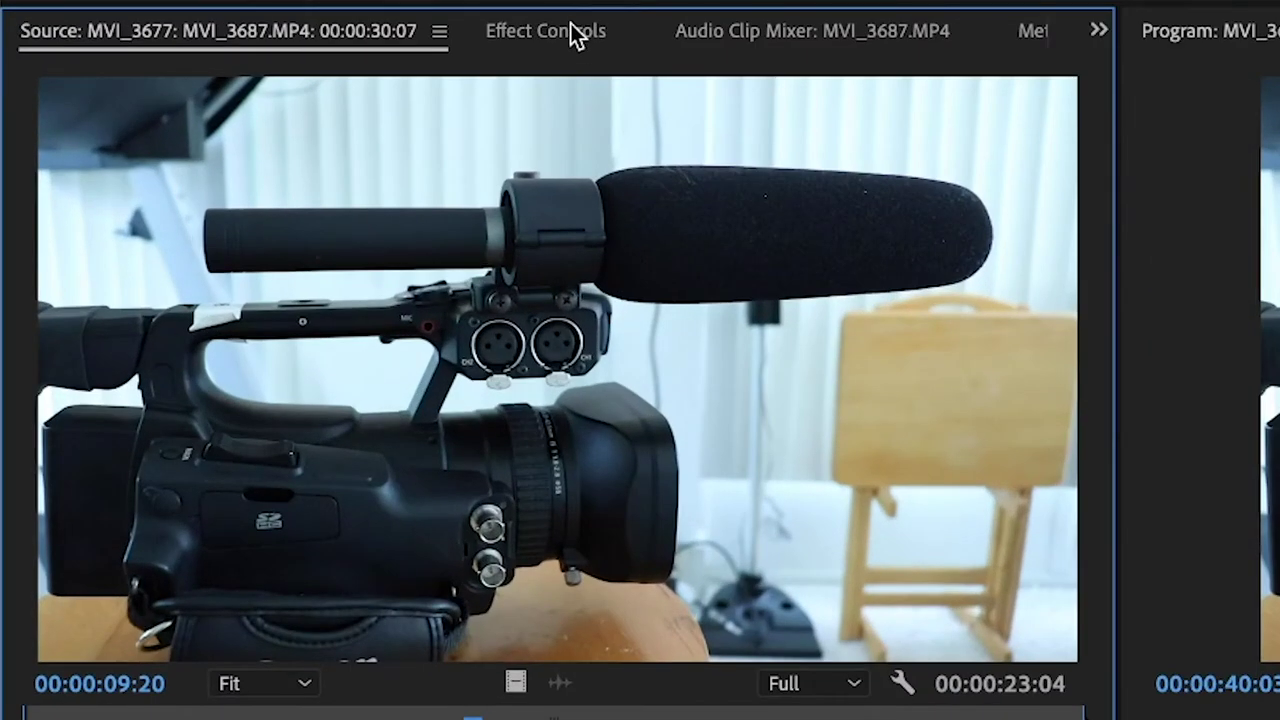
{"action": "left_click", "coordinate": [578, 32]}
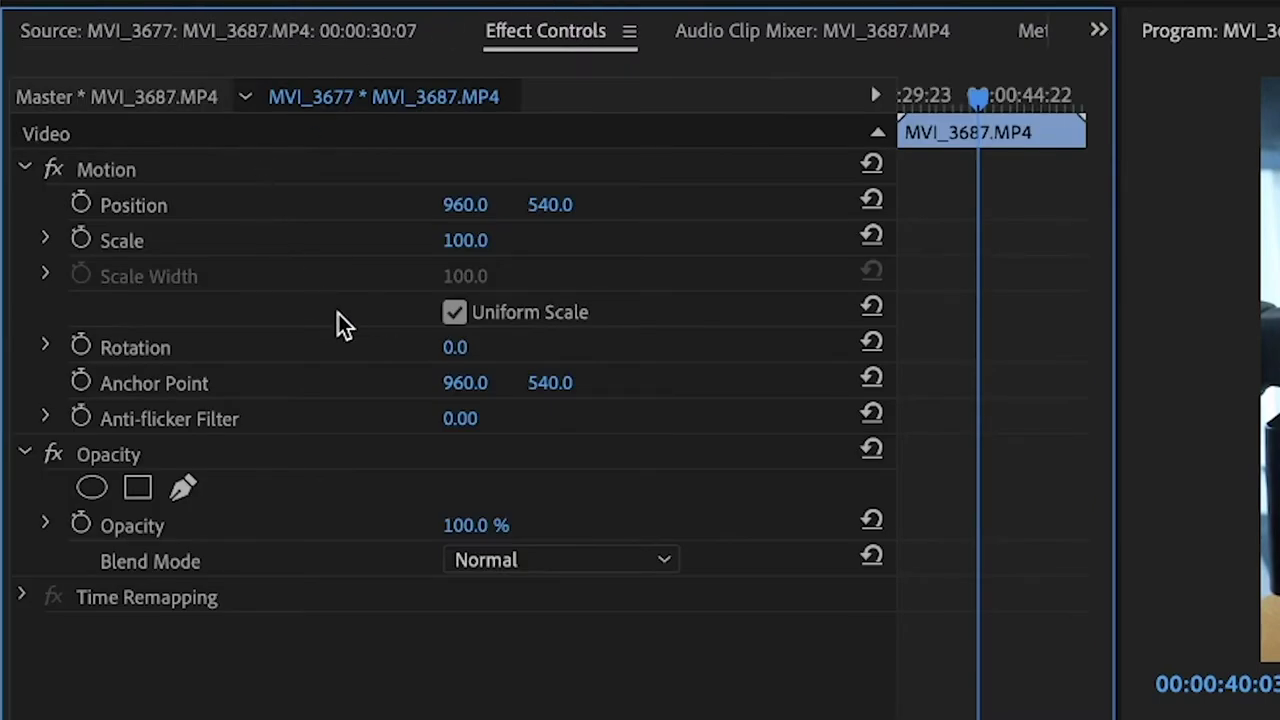
Try shifting the clip right and back, rotating it to -106° and setting opacity to 50%
{"action": "left_click_drag", "start_coordinate": [465, 204], "coordinate": [510, 204]}
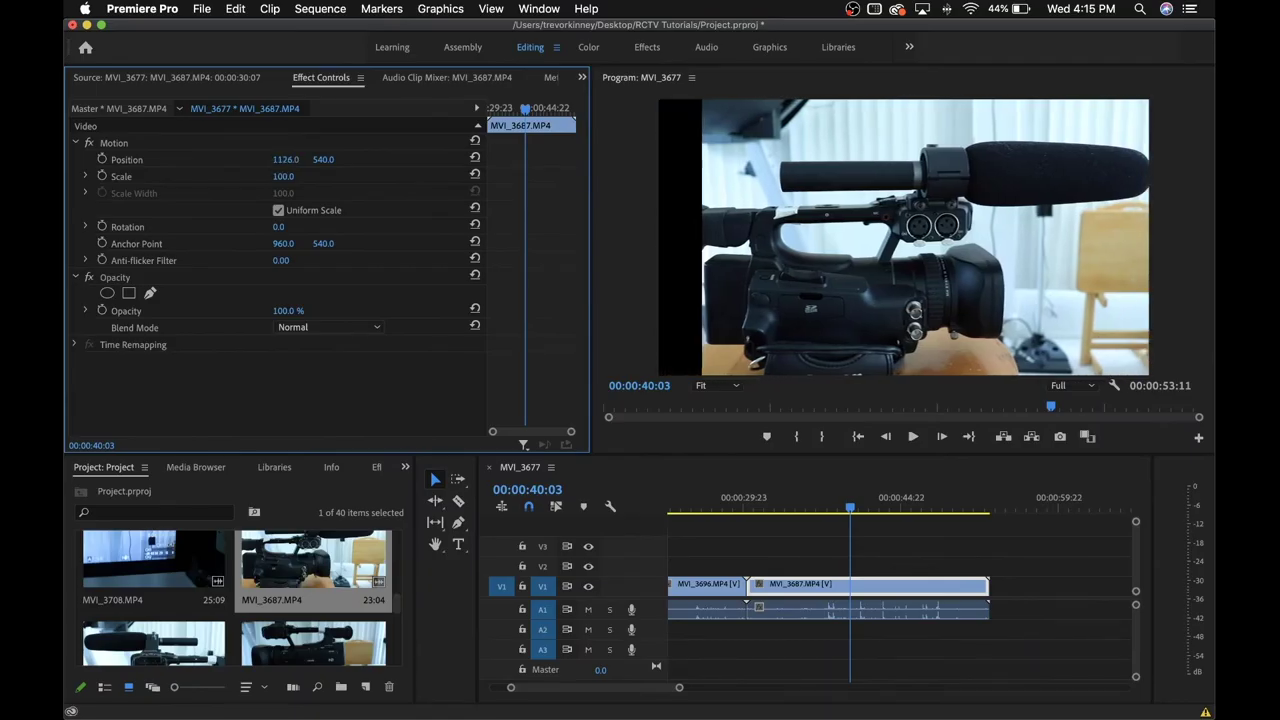
{"action": "mouse_move", "coordinate": [286, 160]}
{"action": "left_mouse_down"}
{"action": "mouse_move", "coordinate": [240, 160]}
{"action": "mouse_move", "coordinate": [335, 160]}
{"action": "mouse_move", "coordinate": [272, 208]}
{"action": "mouse_move", "coordinate": [310, 177]}
{"action": "mouse_move", "coordinate": [230, 177]}
{"action": "mouse_move", "coordinate": [296, 177]}
{"action": "left_mouse_up"}
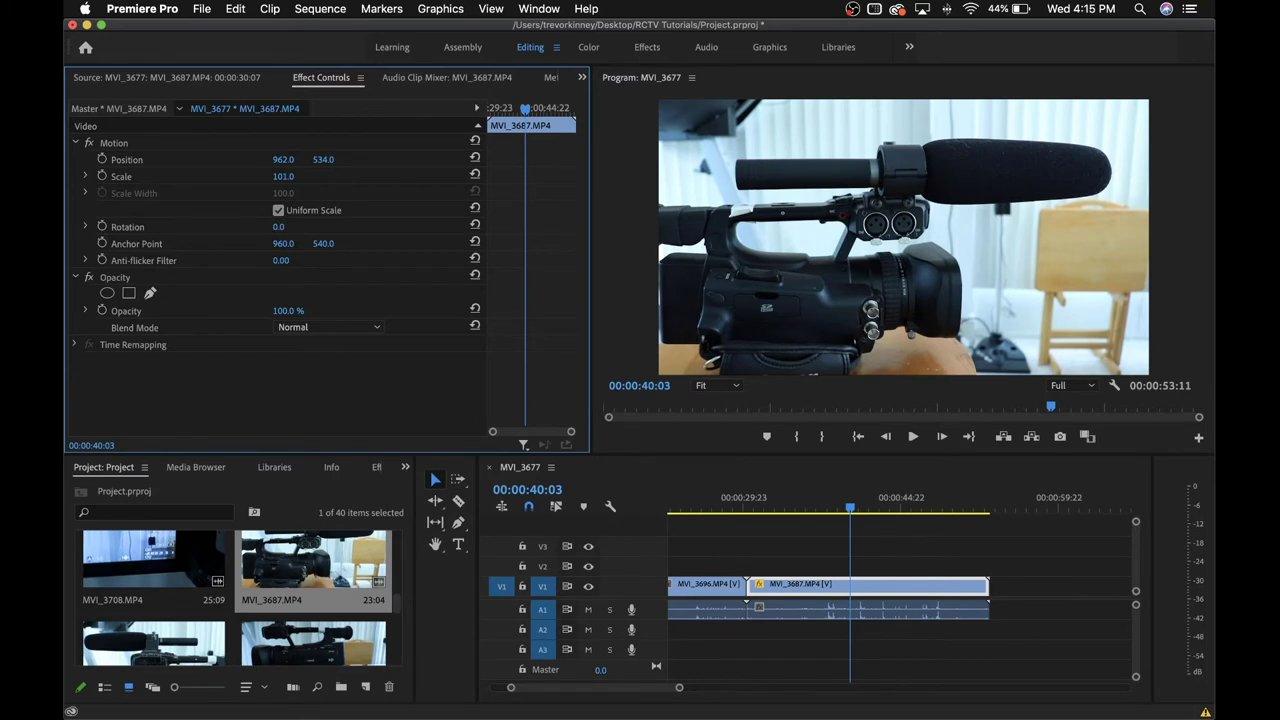
{"action": "mouse_move", "coordinate": [278, 227]}
{"action": "left_mouse_down"}
{"action": "mouse_move", "coordinate": [172, 227]}
{"action": "mouse_move", "coordinate": [278, 227]}
{"action": "left_mouse_up"}
{"action": "mouse_move", "coordinate": [288, 311]}
{"action": "left_mouse_down"}
{"action": "mouse_move", "coordinate": [193, 311]}
{"action": "mouse_move", "coordinate": [288, 311]}
{"action": "left_mouse_up"}
Reset MVI_3687's Position and Scale to their defaults and preview the footage
{"action": "left_click", "coordinate": [475, 157]}
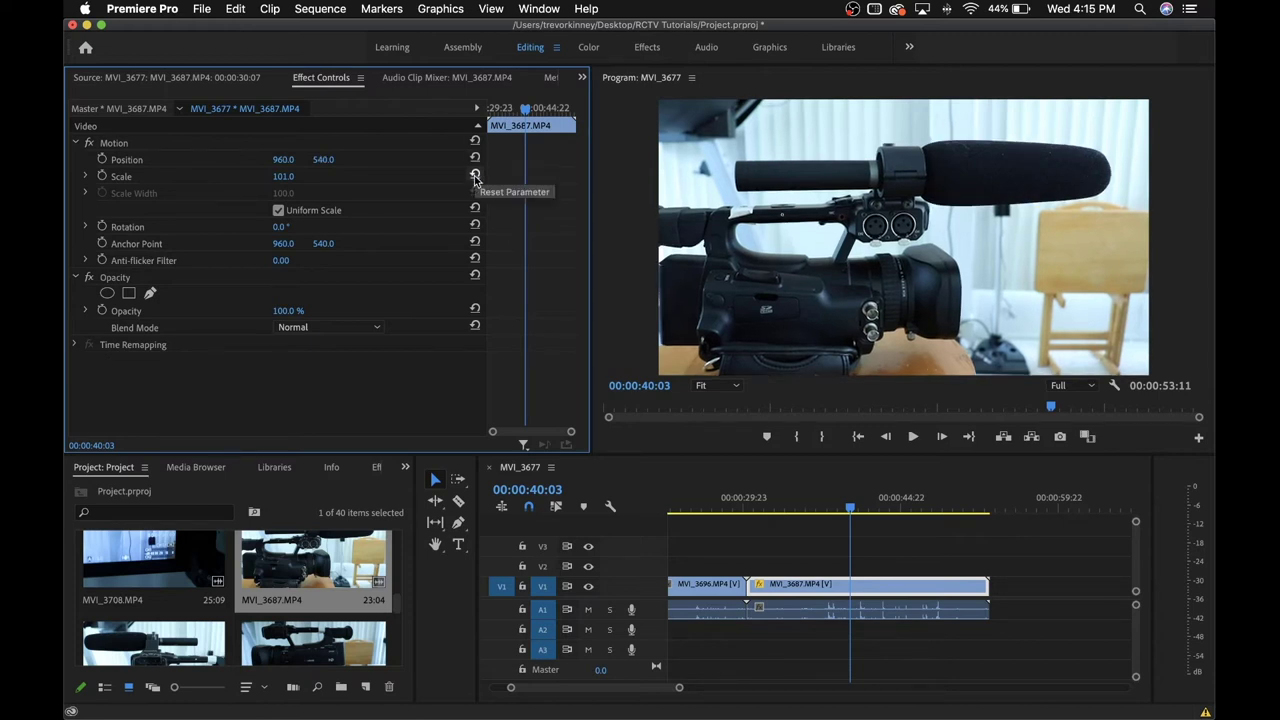
{"action": "left_click", "coordinate": [475, 174]}
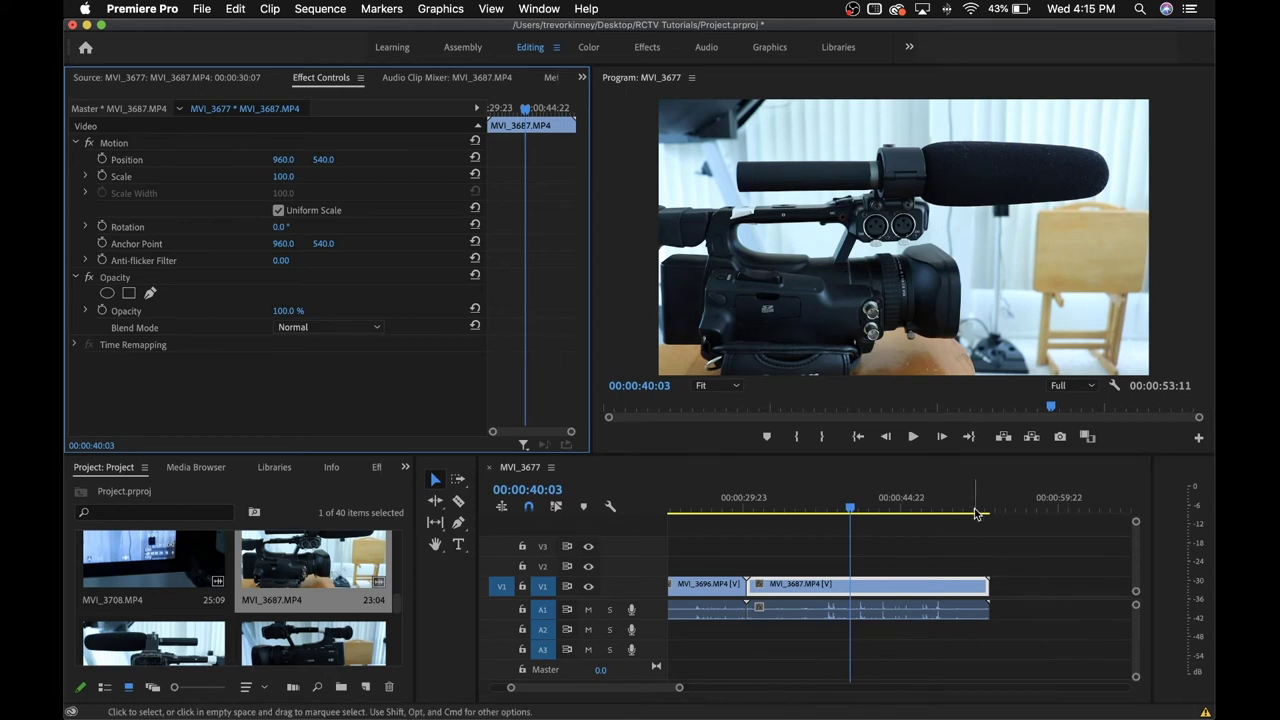
{"action": "left_click", "coordinate": [848, 507]}
{"action": "left_click_drag", "start_coordinate": [848, 507], "coordinate": [899, 522]}
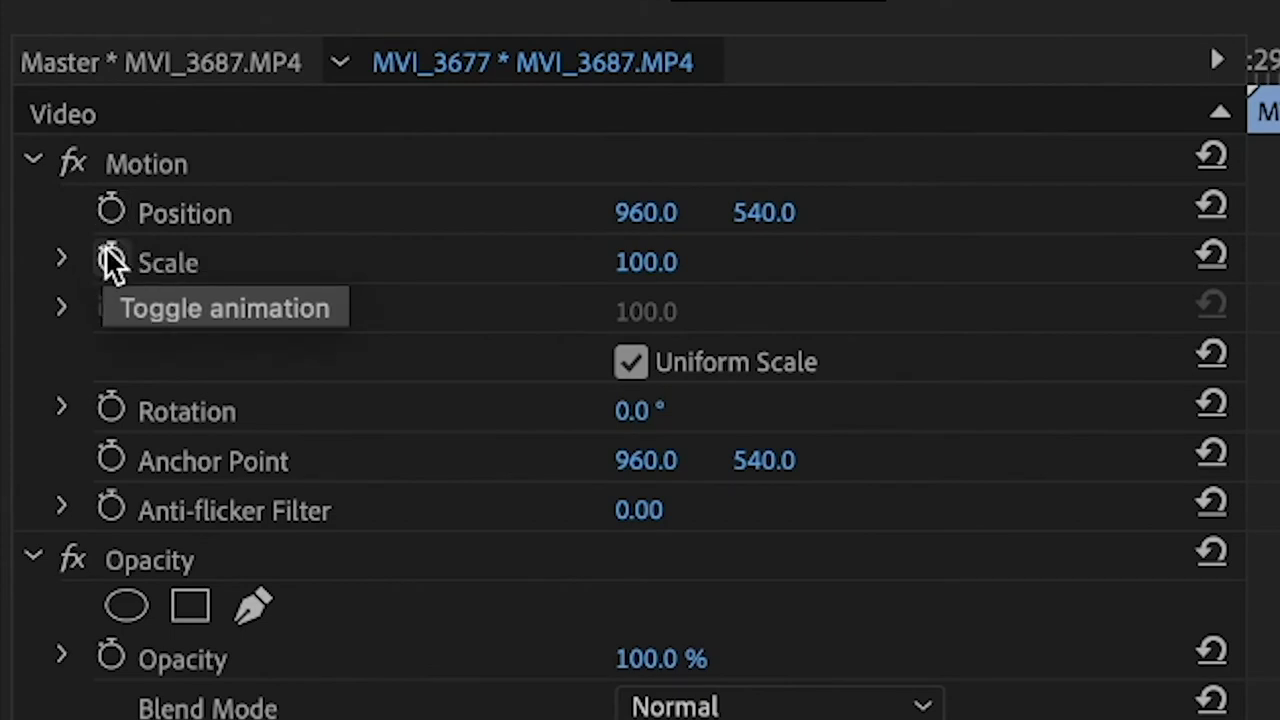
Enable Scale and Position animation and add keyframes for both at about 50 seconds
{"action": "left_click", "coordinate": [108, 252]}
{"action": "left_click", "coordinate": [112, 205]}
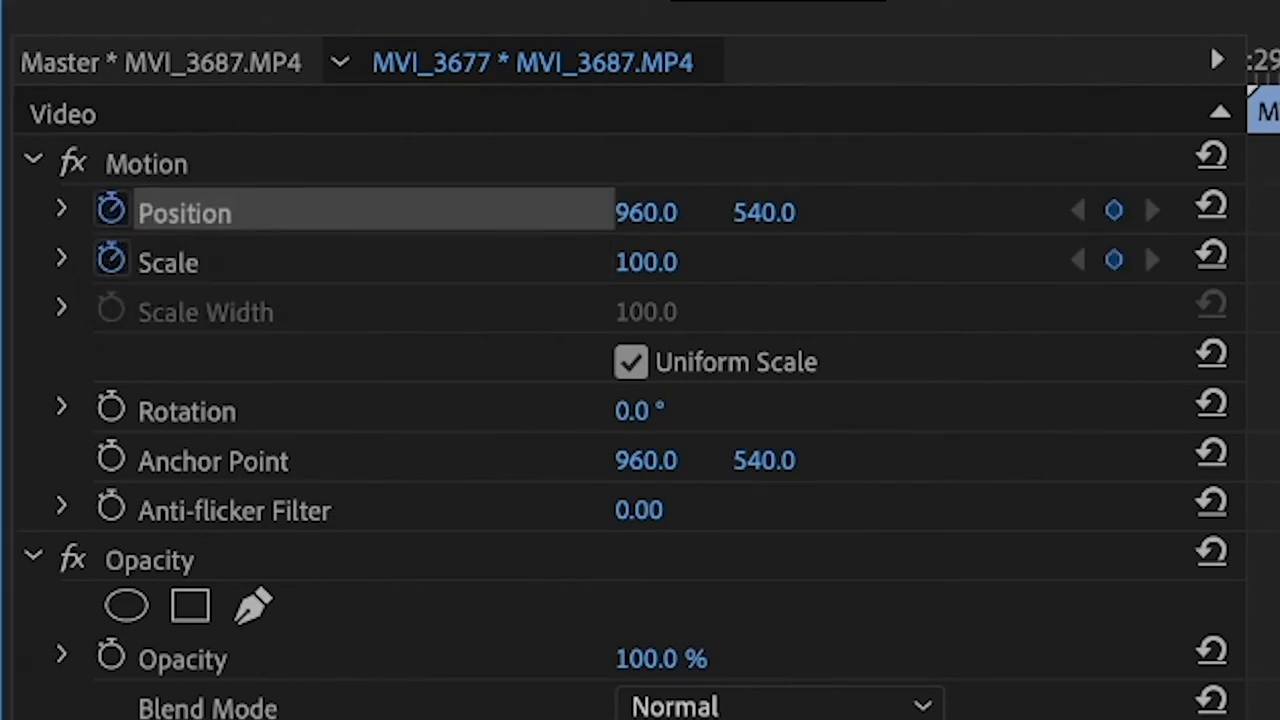
{"action": "key", "text": "Right"}
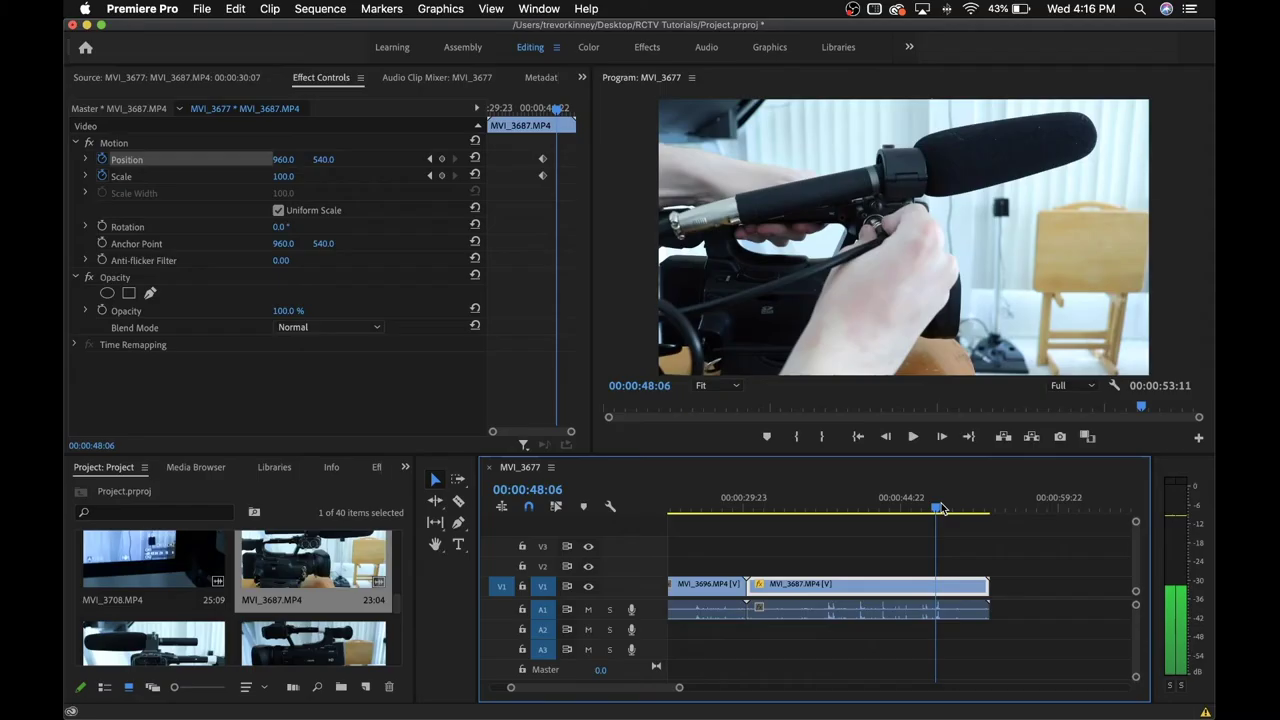
{"action": "left_click_drag", "start_coordinate": [940, 505], "coordinate": [956, 505]}
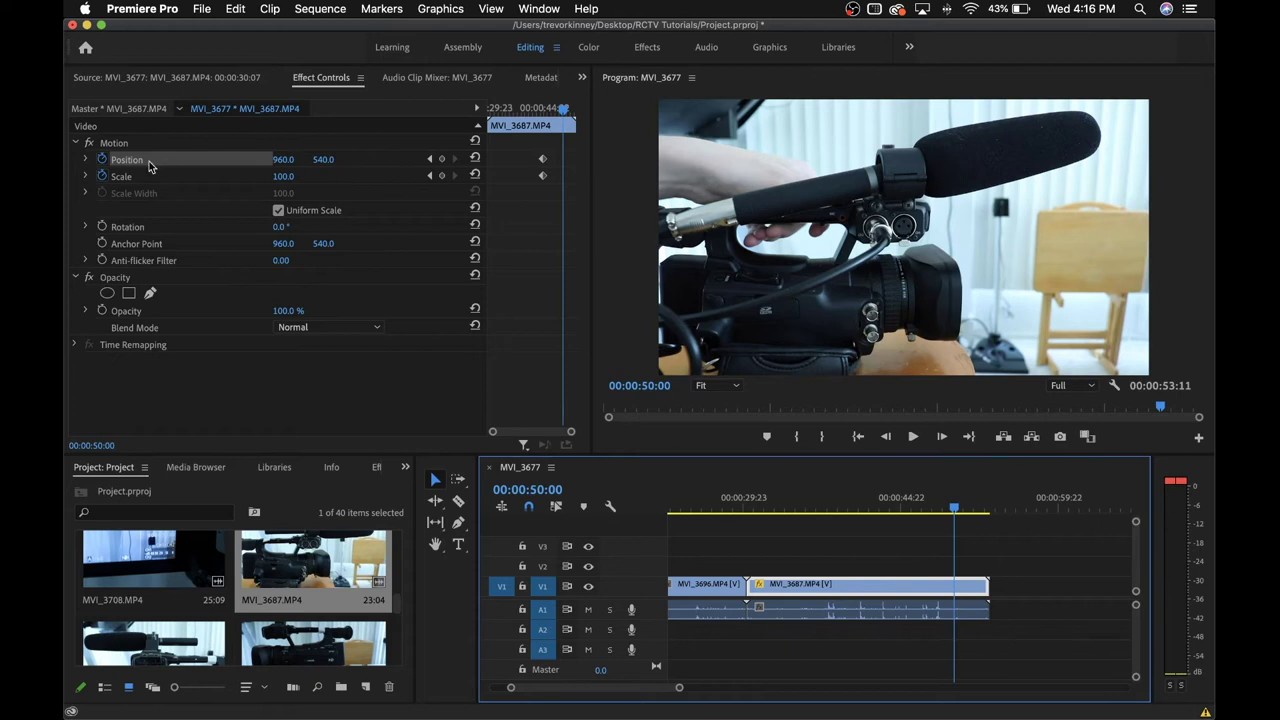
{"action": "left_click", "coordinate": [442, 159]}
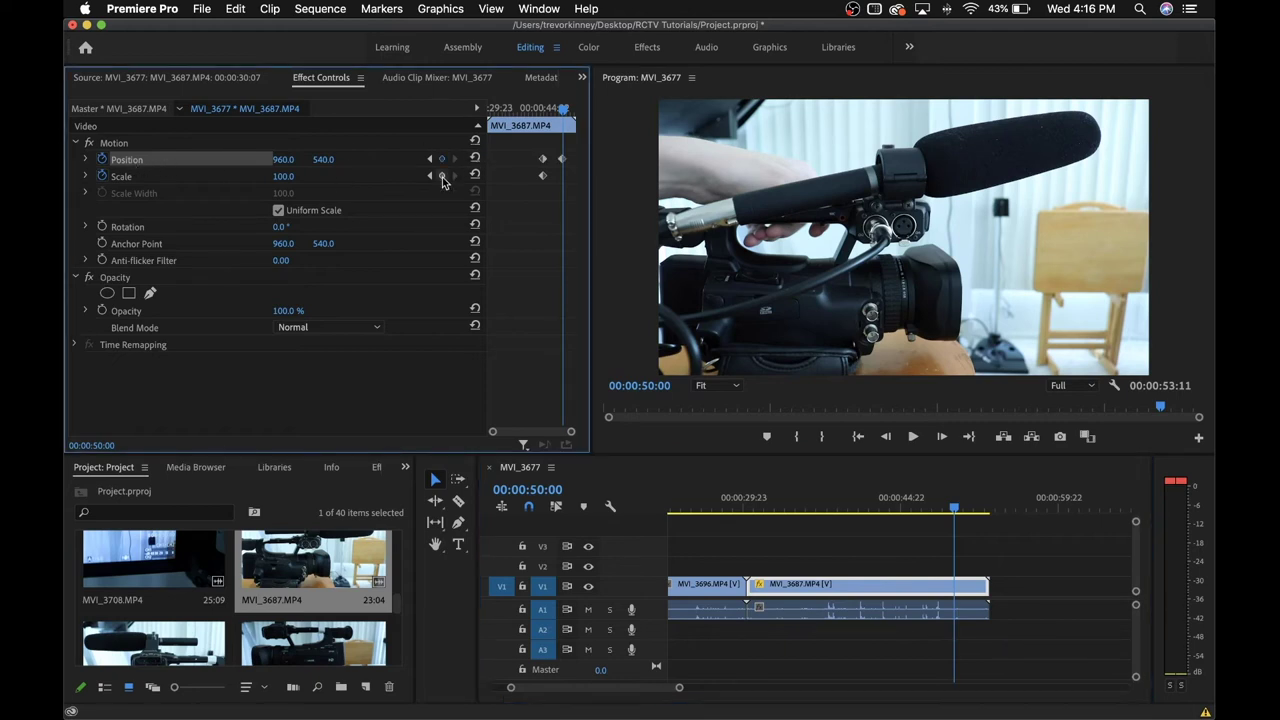
{"action": "left_click", "coordinate": [442, 175]}
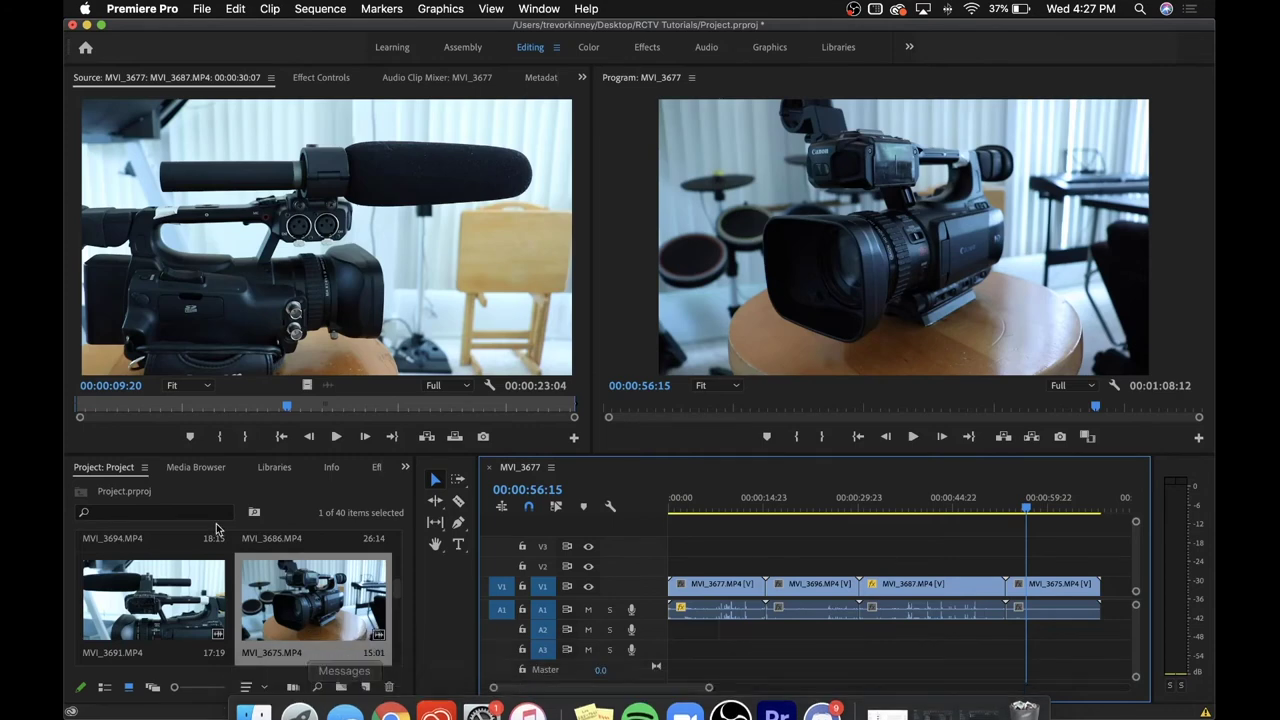
Switch to the Effects panel and expand Video Transitions to list Dissolve, Iris, Slide, Wipe and Zoom
{"action": "left_click", "coordinate": [405, 467]}
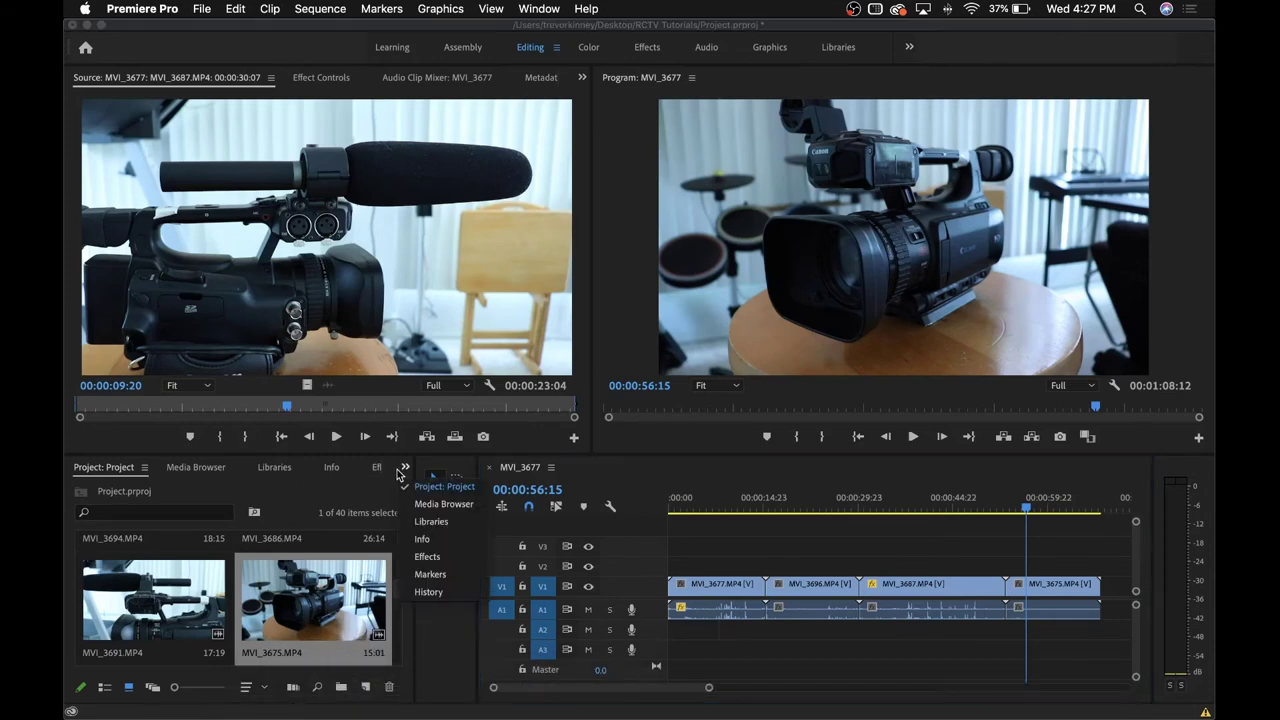
{"action": "left_click", "coordinate": [420, 555]}
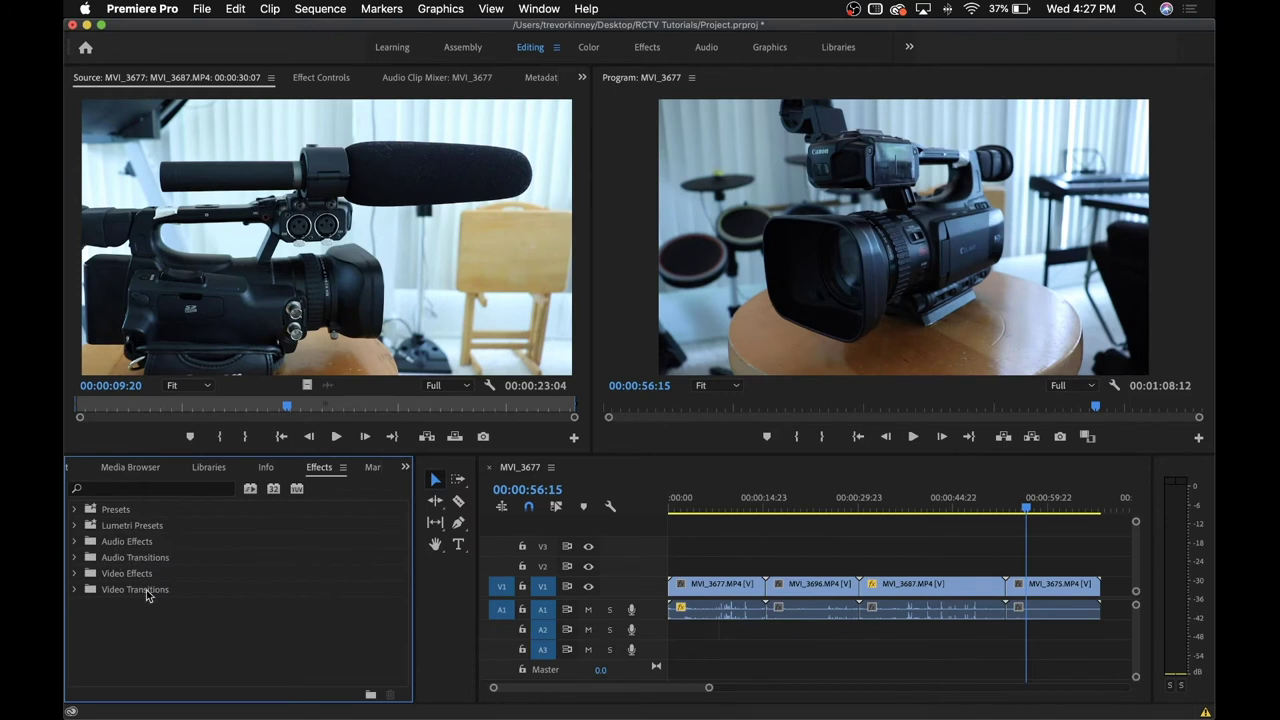
{"action": "left_click", "coordinate": [75, 589]}
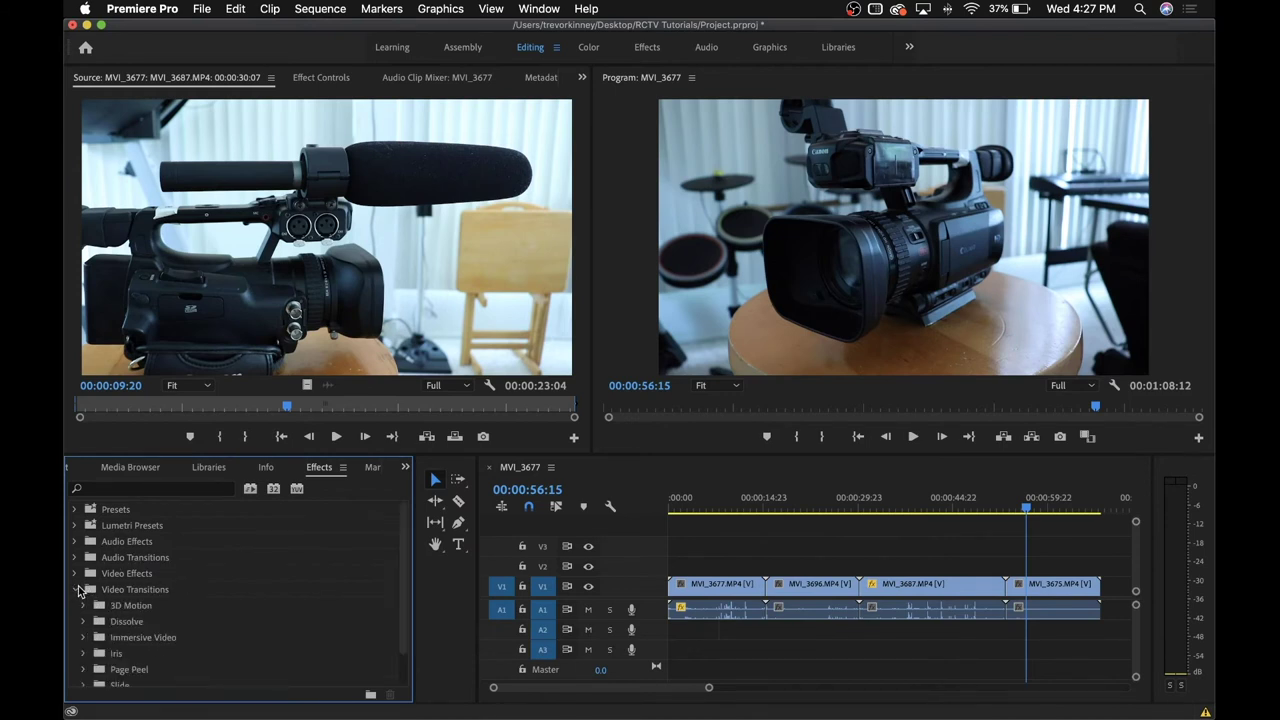
{"action": "scroll", "coordinate": [80, 588], "scroll_direction": "down", "scroll_amount": 2}
{"action": "scroll", "coordinate": [80, 587], "scroll_direction": "up", "scroll_amount": 2}
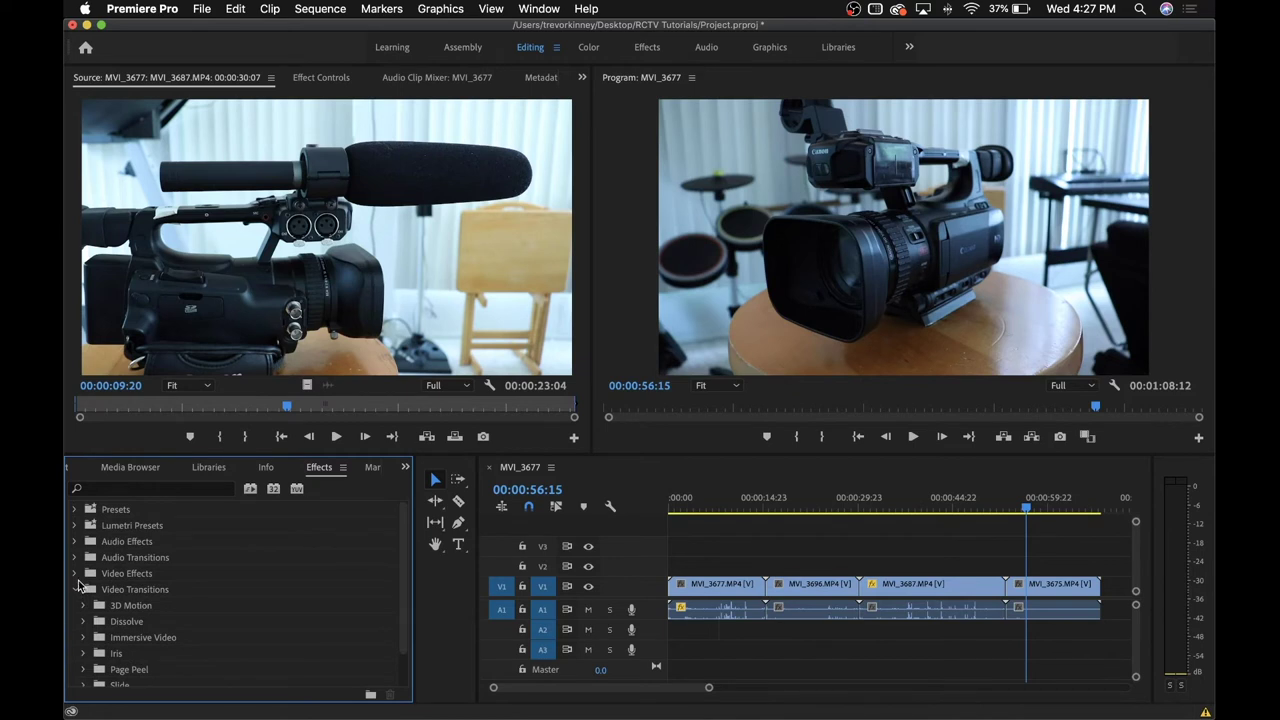
{"action": "scroll", "coordinate": [79, 587], "scroll_direction": "down", "scroll_amount": 2}
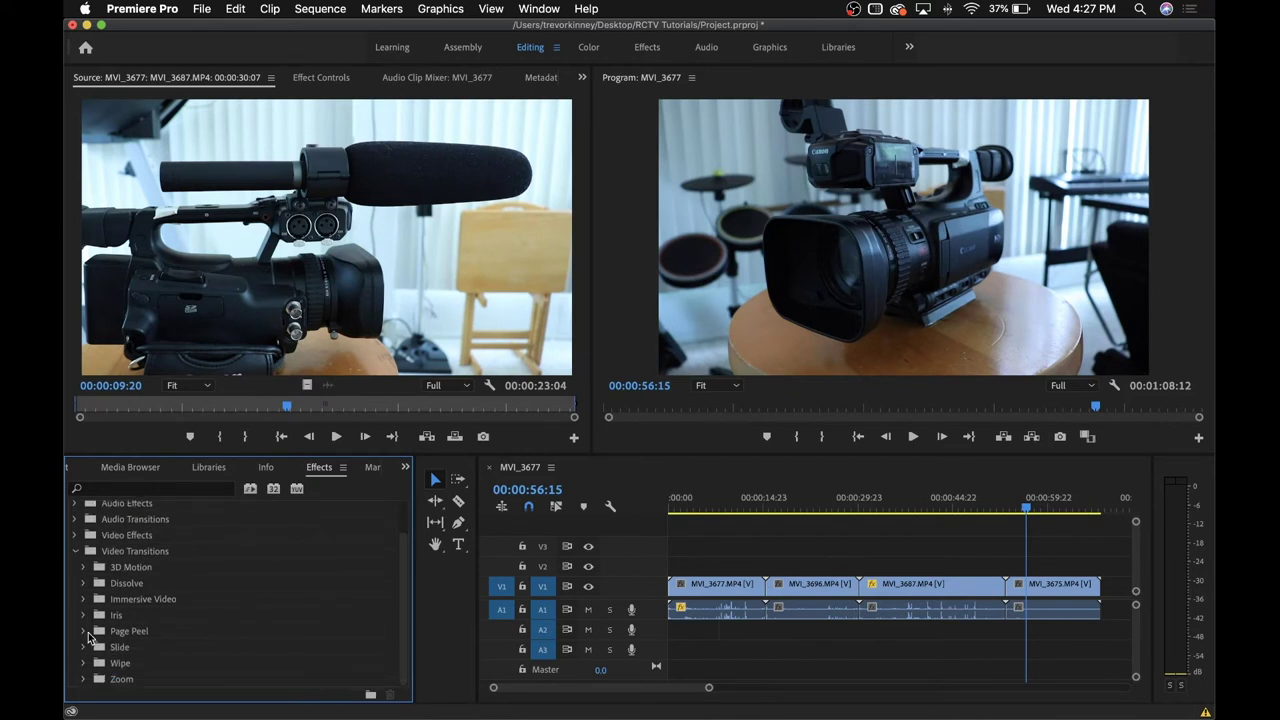
Place a Cross Dissolve on the MVI_3687 to MVI_3675 cut and preview it
{"action": "left_click", "coordinate": [83, 584]}
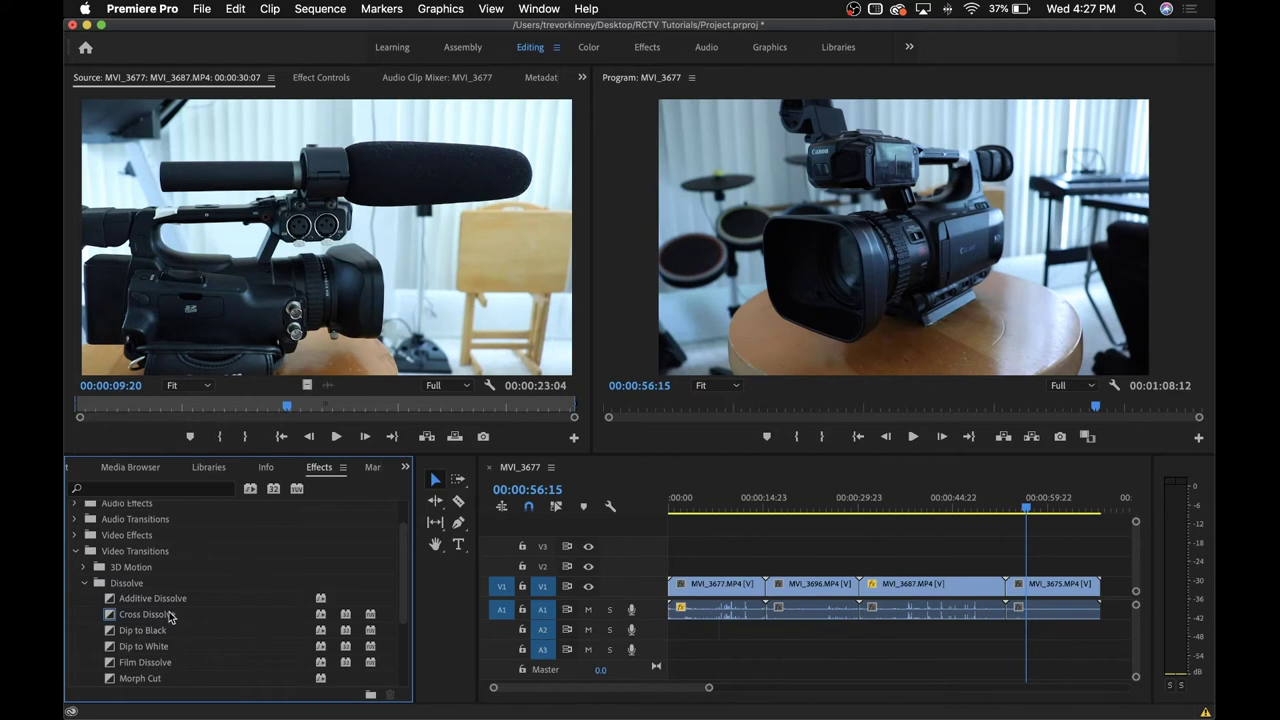
{"action": "left_click_drag", "start_coordinate": [170, 617], "coordinate": [860, 592]}
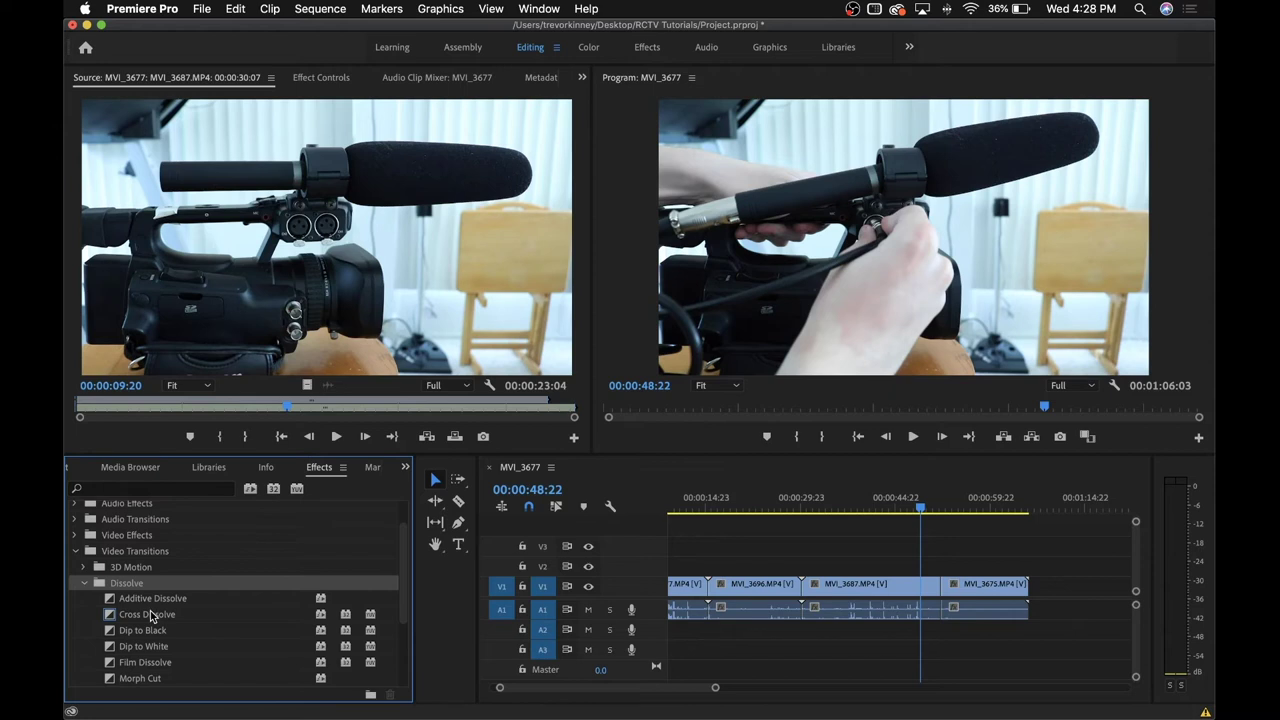
{"action": "left_click_drag", "start_coordinate": [151, 616], "coordinate": [950, 590]}
{"action": "left_click", "coordinate": [936, 508]}
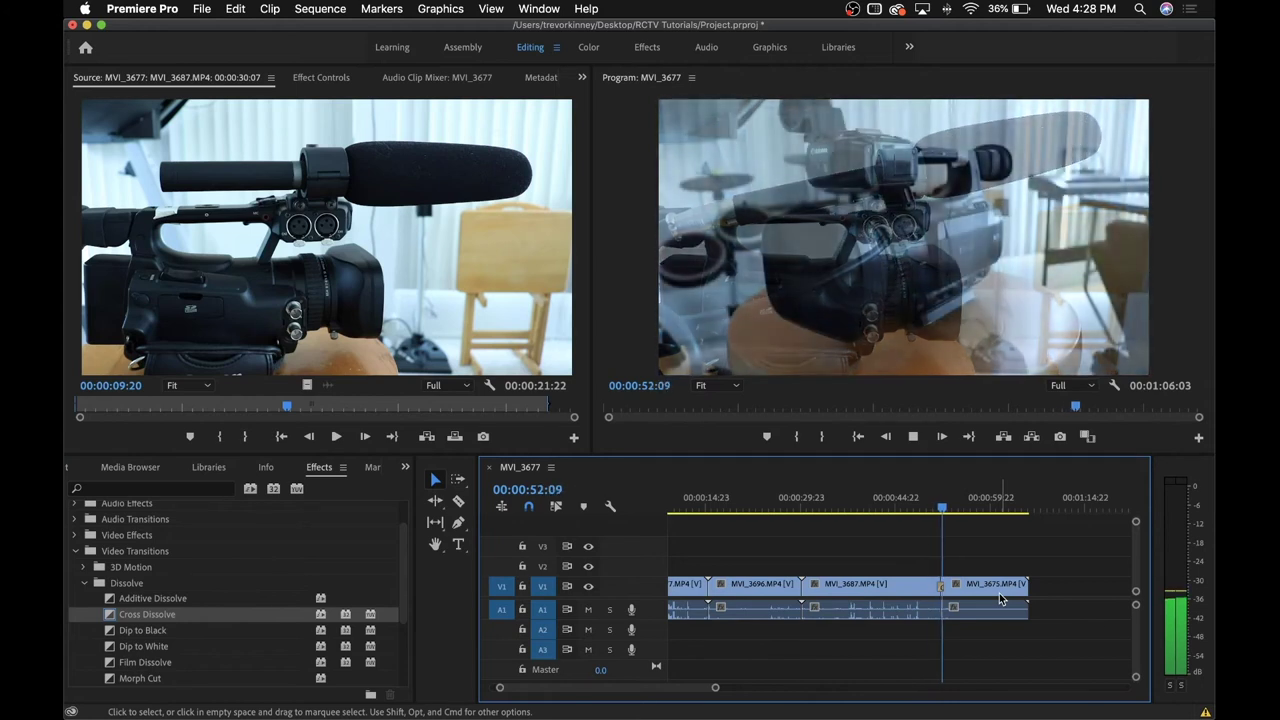
{"action": "key", "text": "space"}
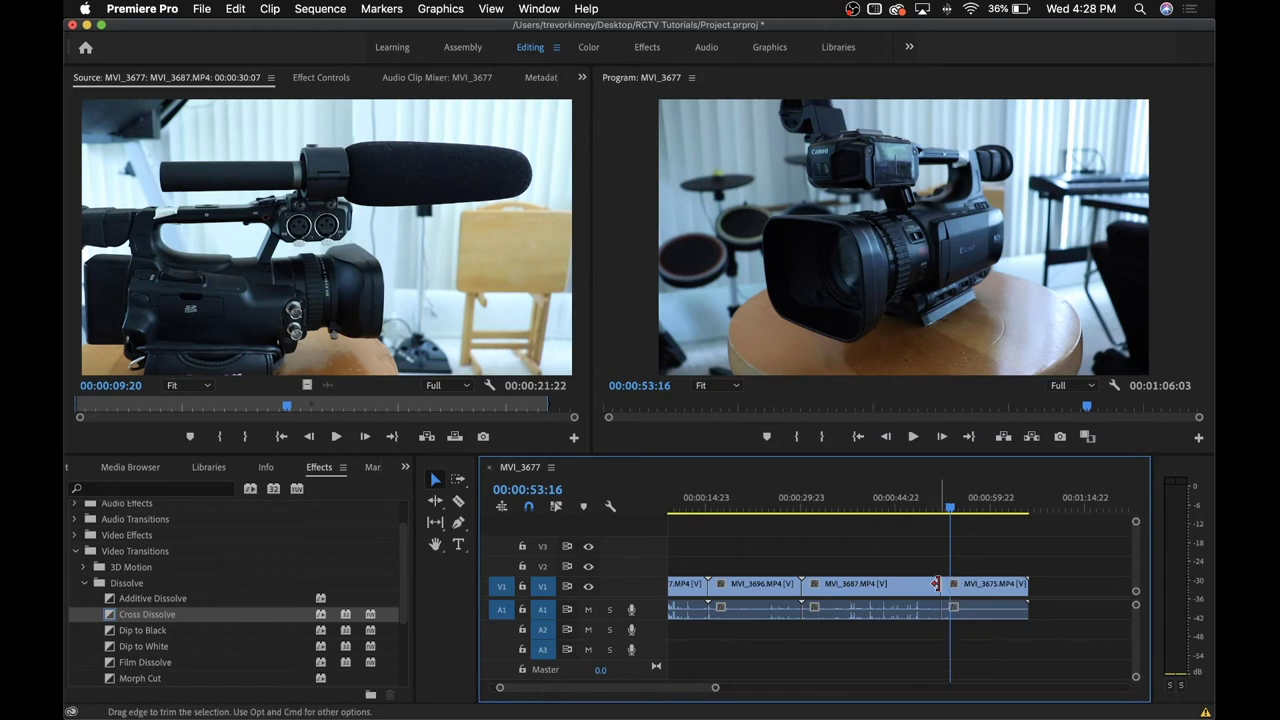
Apply Default Transitions to the same cut and preview the result
{"action": "right_click", "coordinate": [939, 590]}
{"action": "left_click", "coordinate": [995, 685]}
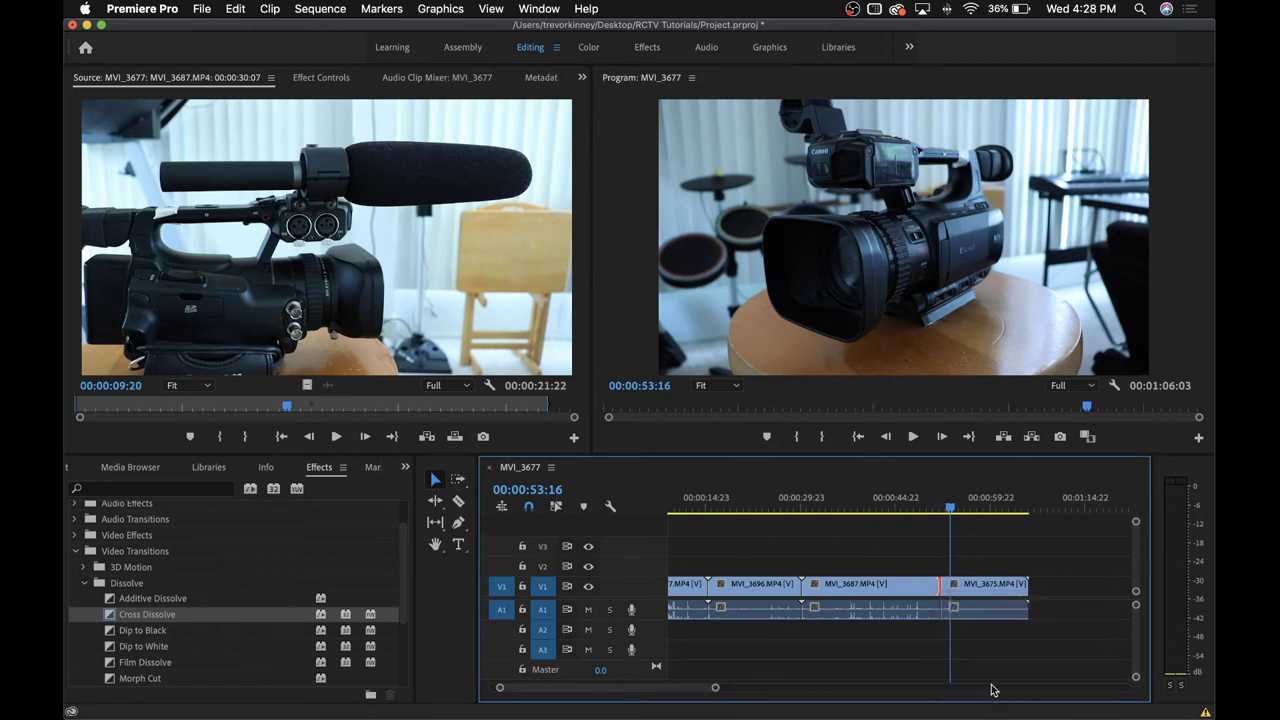
{"action": "left_click", "coordinate": [938, 510]}
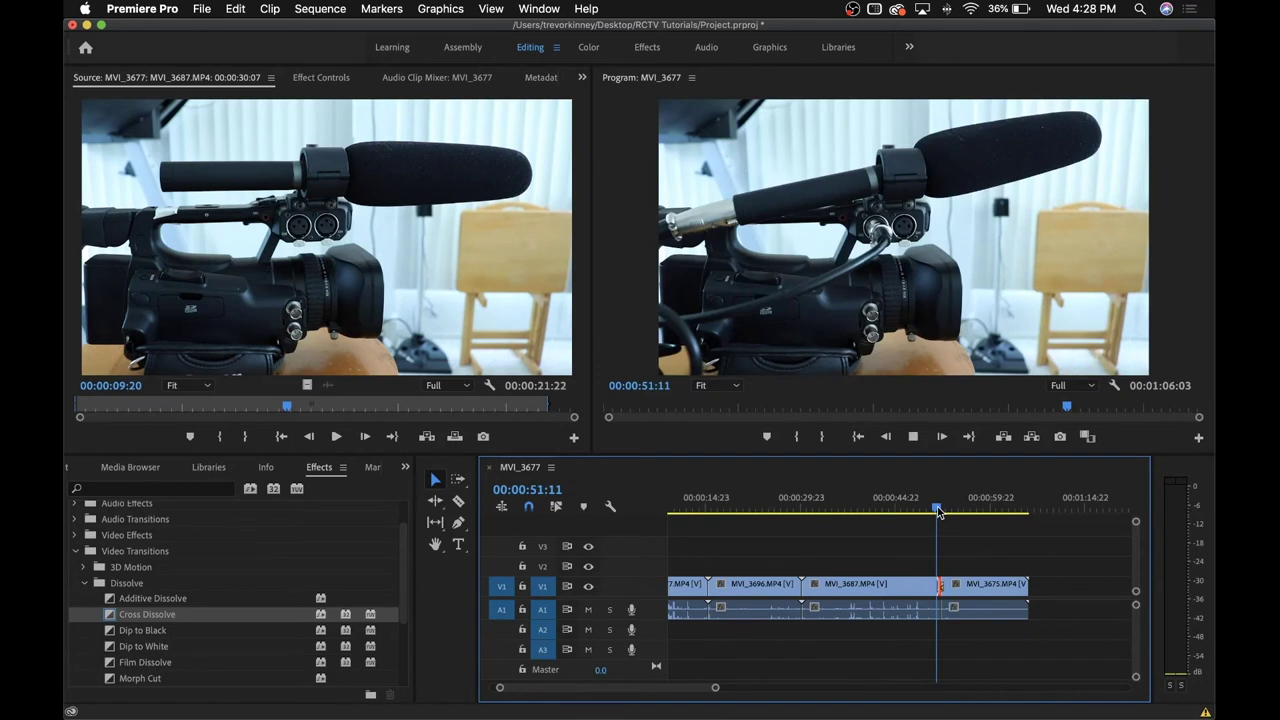
{"action": "left_click", "coordinate": [75, 535]}
{"action": "scroll", "coordinate": [104, 613], "scroll_direction": "down", "scroll_amount": 5}
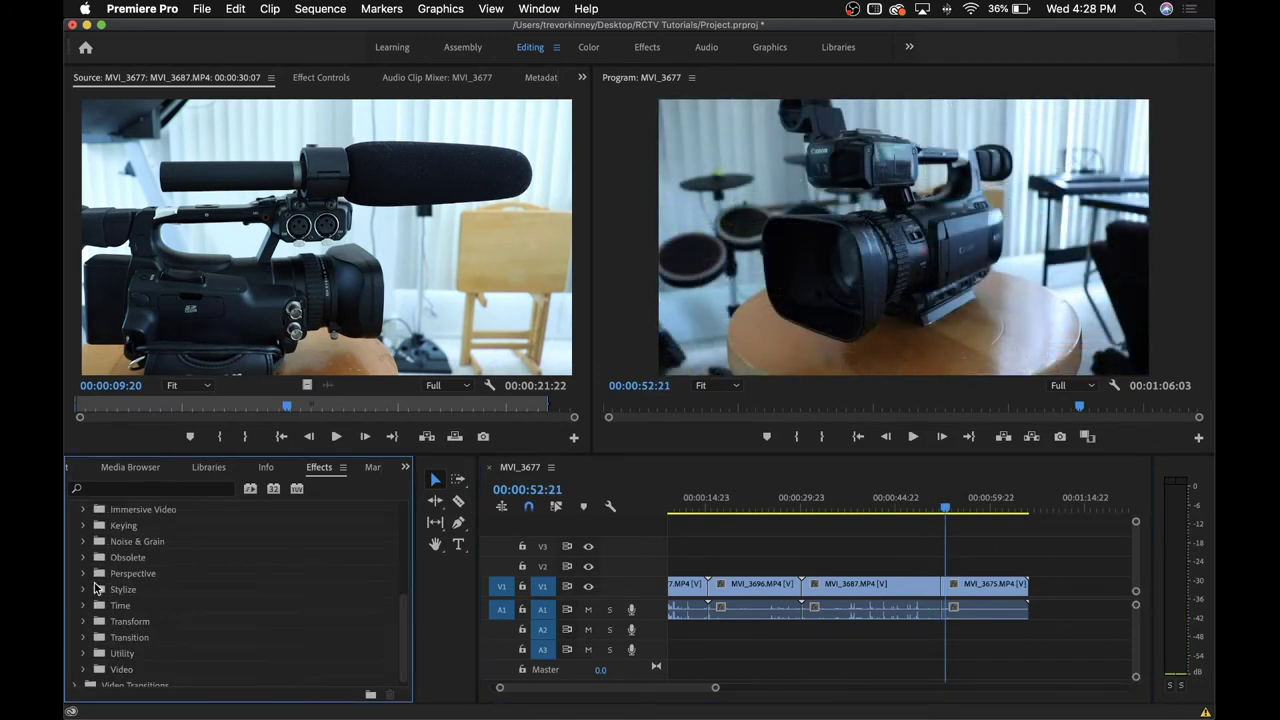
Apply Stylize > Posterize to MVI_3675 and scrub its Level toward 88
{"action": "left_click", "coordinate": [84, 590]}
{"action": "scroll", "coordinate": [157, 622], "scroll_direction": "down", "scroll_amount": 5}
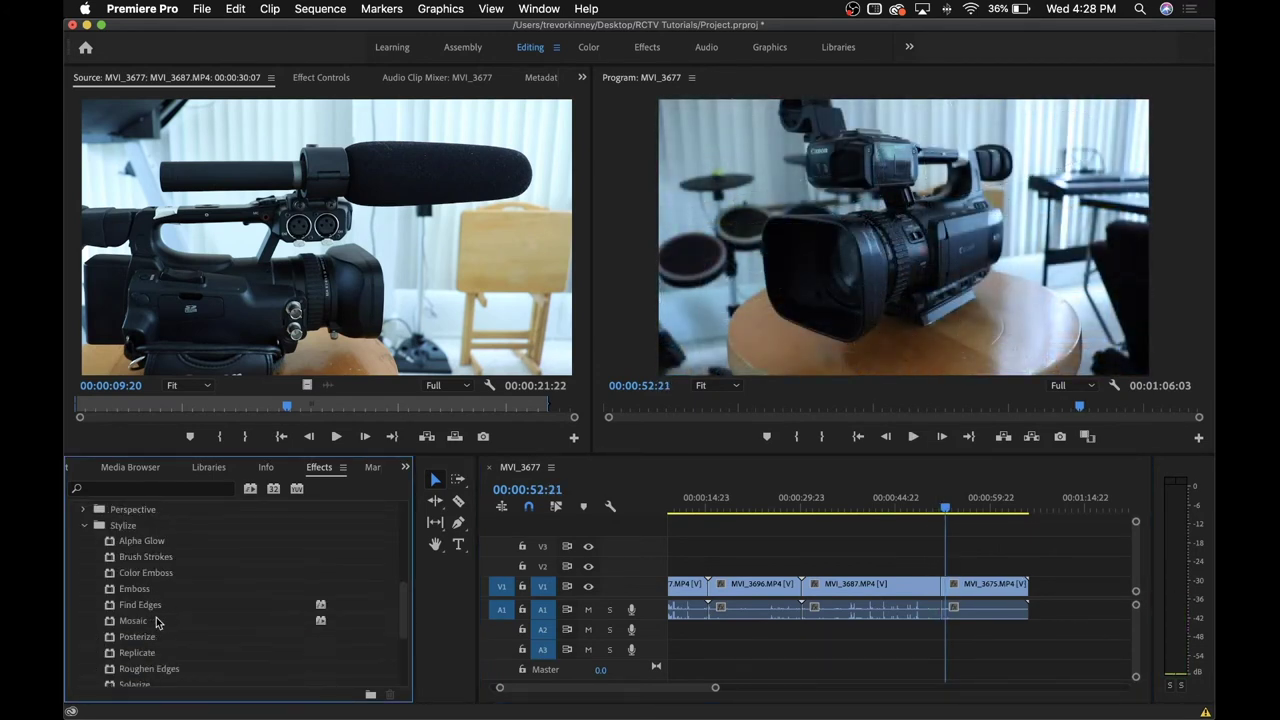
{"action": "left_click_drag", "start_coordinate": [157, 608], "coordinate": [952, 585]}
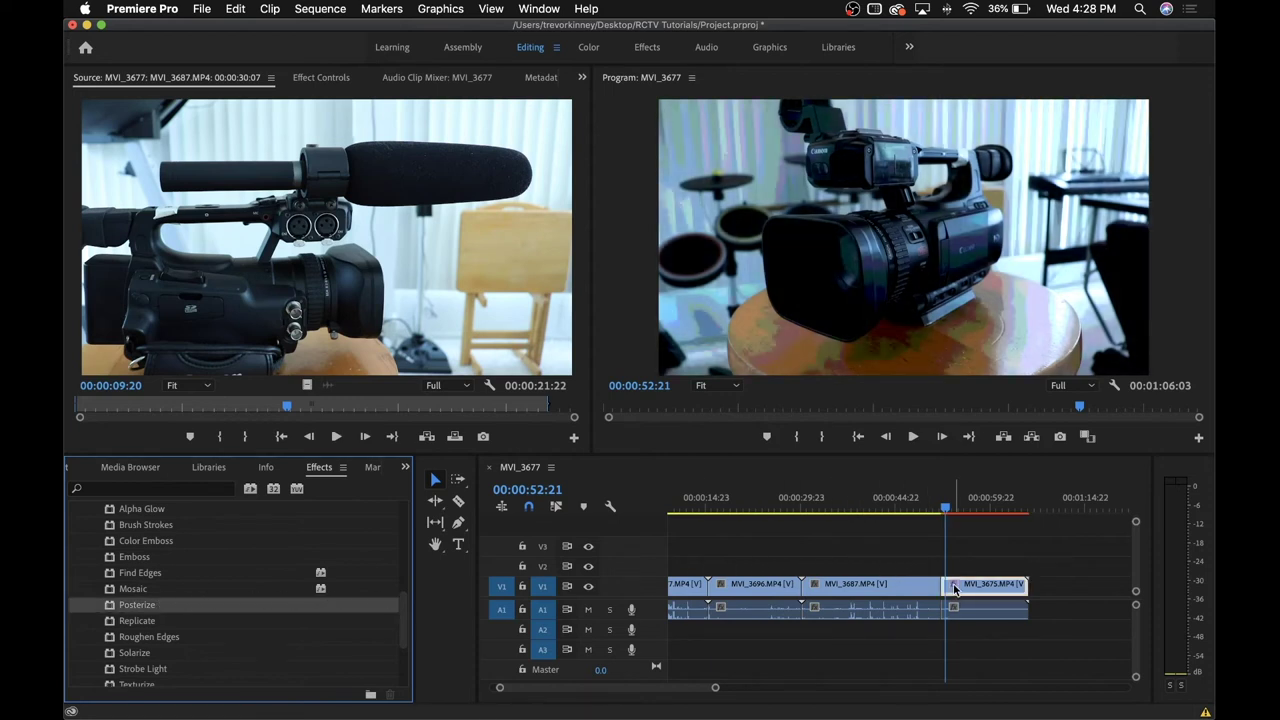
{"action": "left_click", "coordinate": [976, 505]}
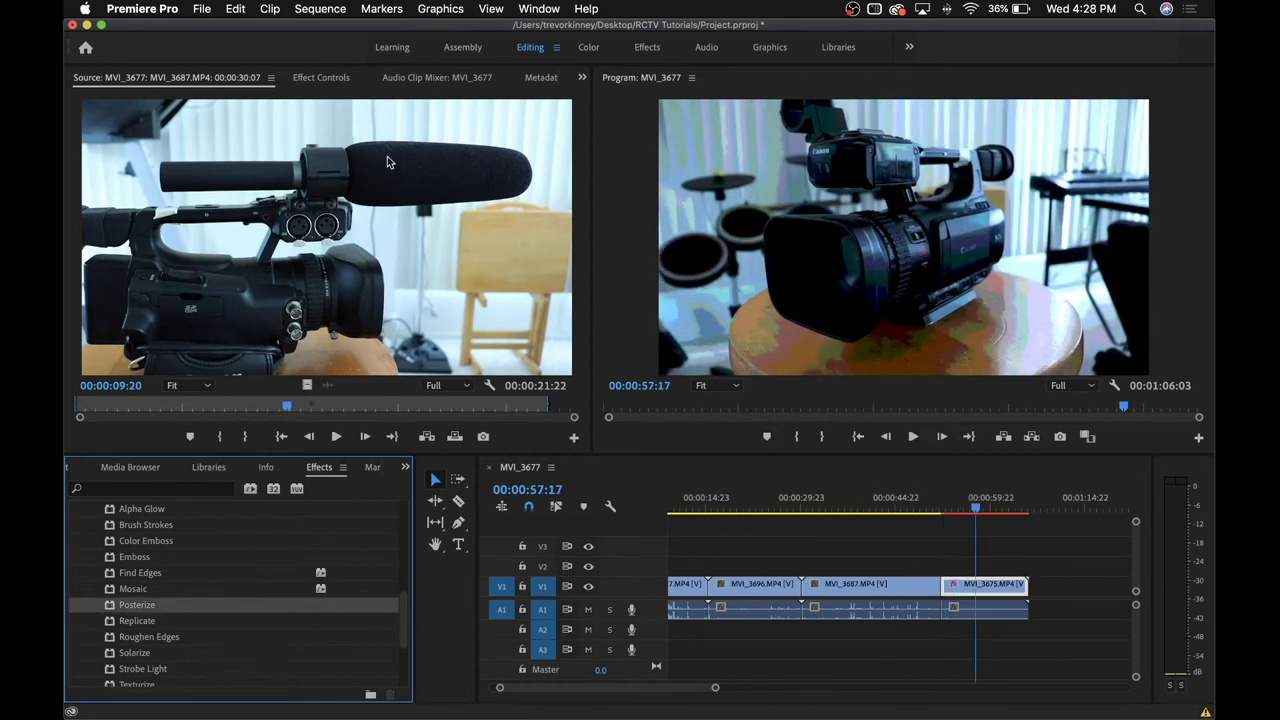
{"action": "left_click", "coordinate": [321, 78]}
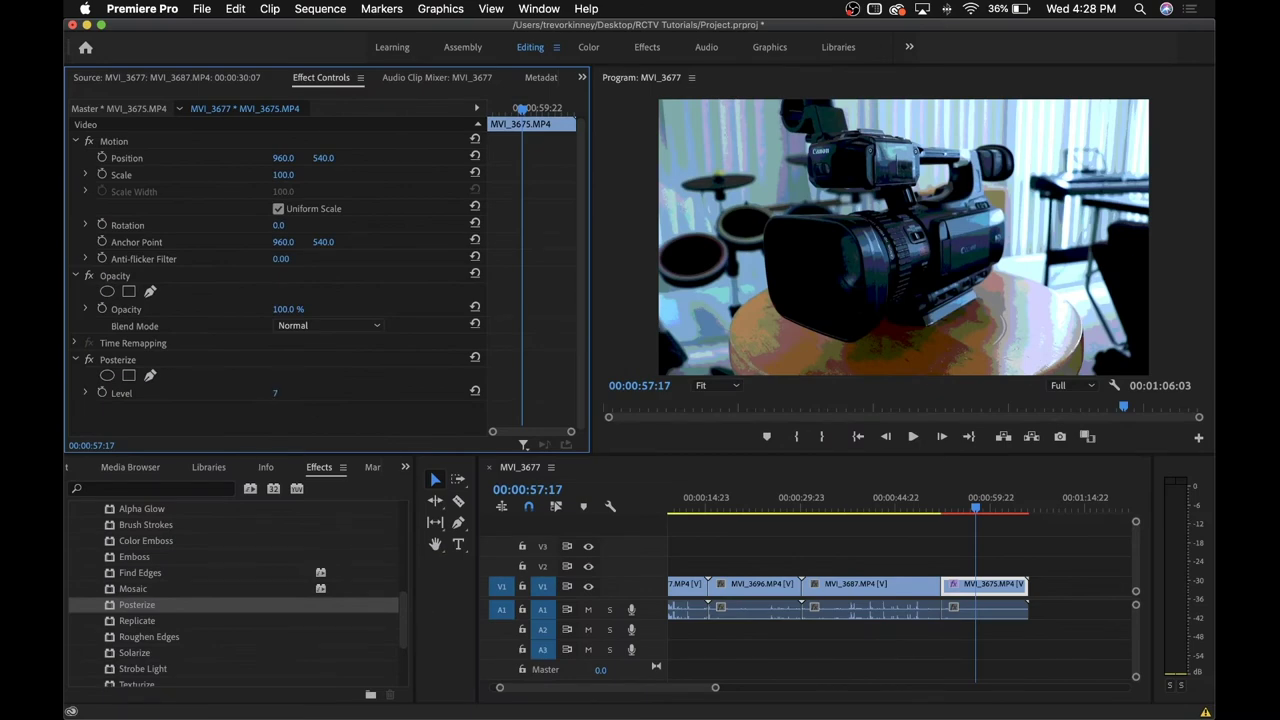
{"action": "mouse_move", "coordinate": [275, 393]}
{"action": "left_mouse_down"}
{"action": "mouse_move", "coordinate": [355, 393]}
{"action": "mouse_move", "coordinate": [268, 393]}
{"action": "mouse_move", "coordinate": [280, 393]}
{"action": "left_mouse_up"}
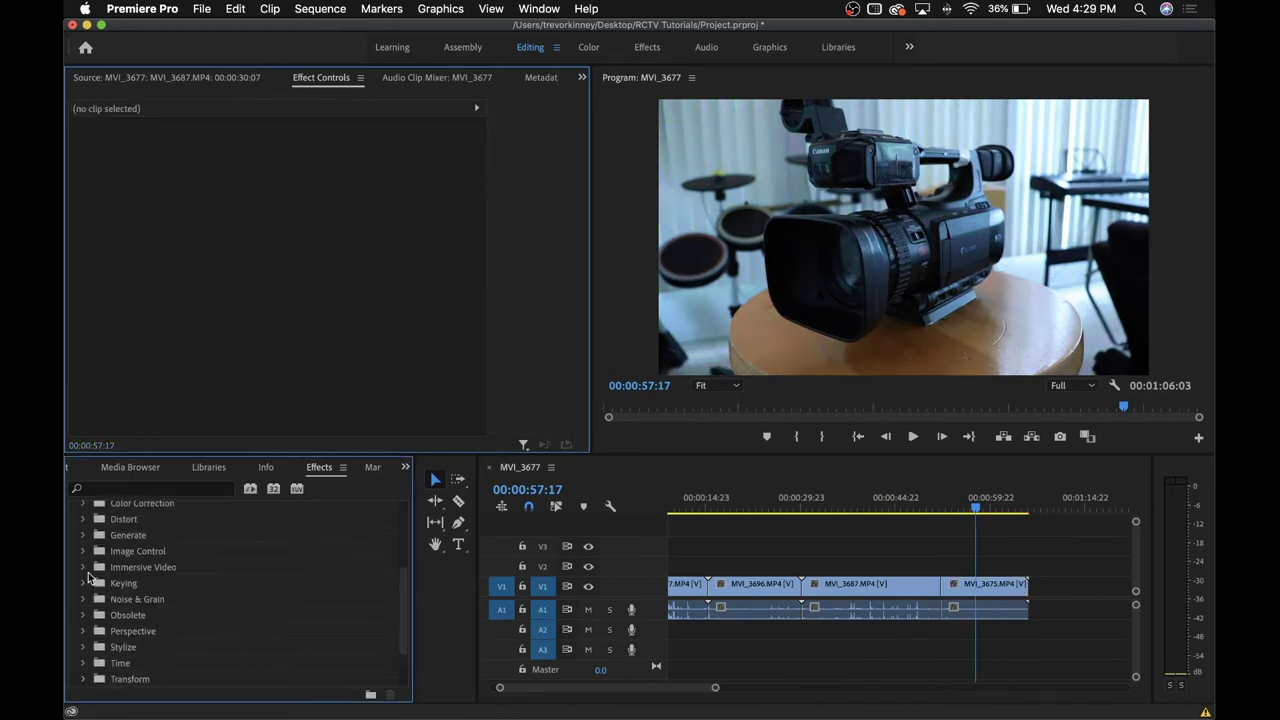
Apply Color Correction > Lumetri Color to the MVI_3675 clip
{"action": "scroll", "coordinate": [88, 577], "scroll_direction": "up", "scroll_amount": 6}
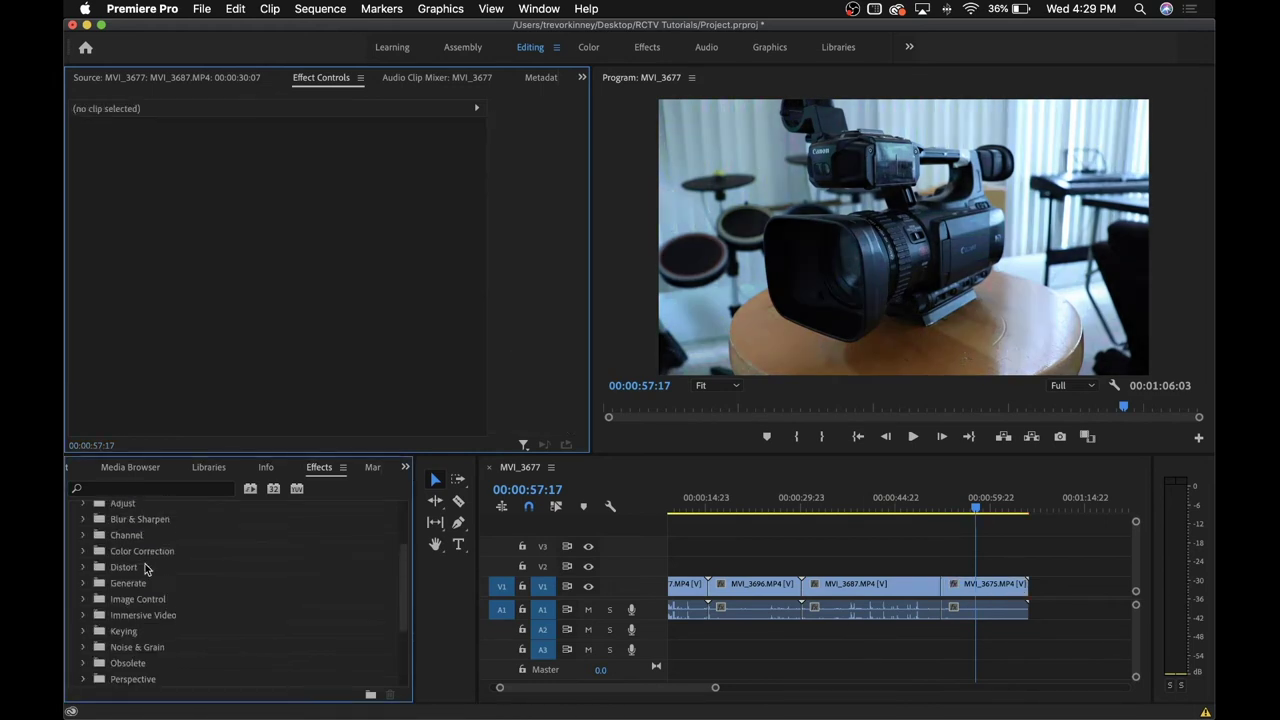
{"action": "left_click", "coordinate": [82, 600]}
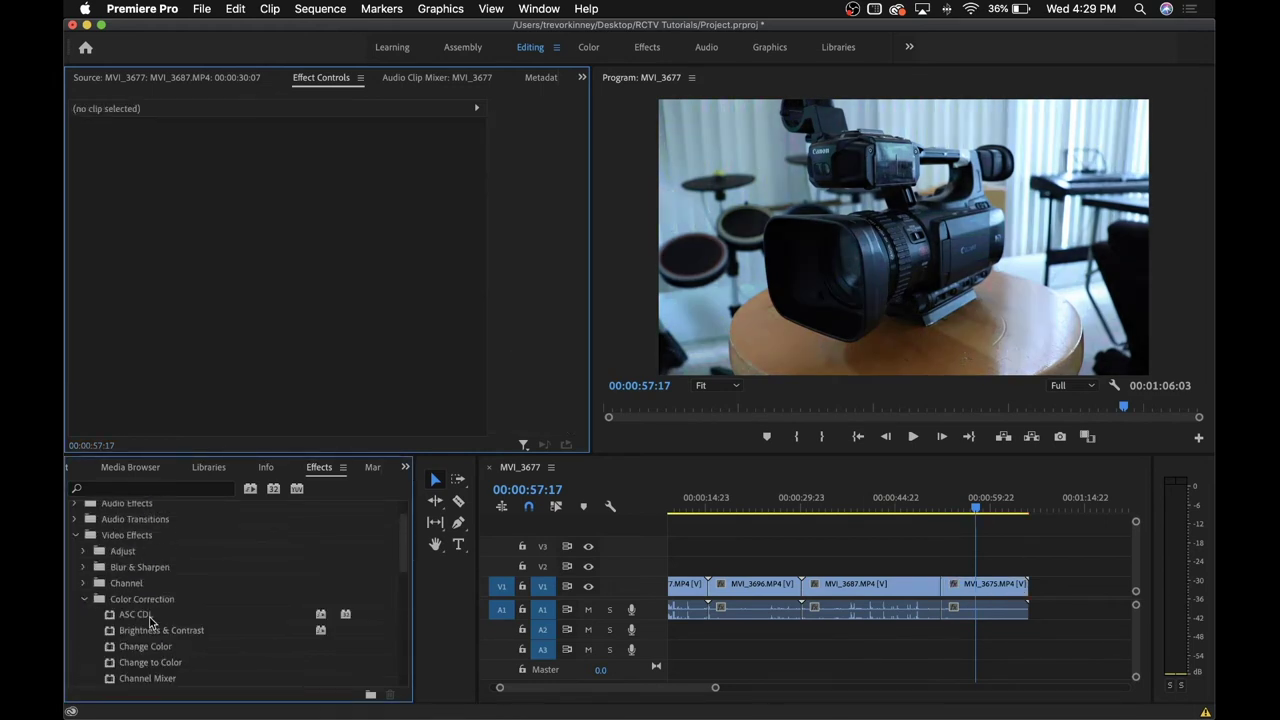
{"action": "scroll", "coordinate": [150, 622], "scroll_direction": "down", "scroll_amount": 5}
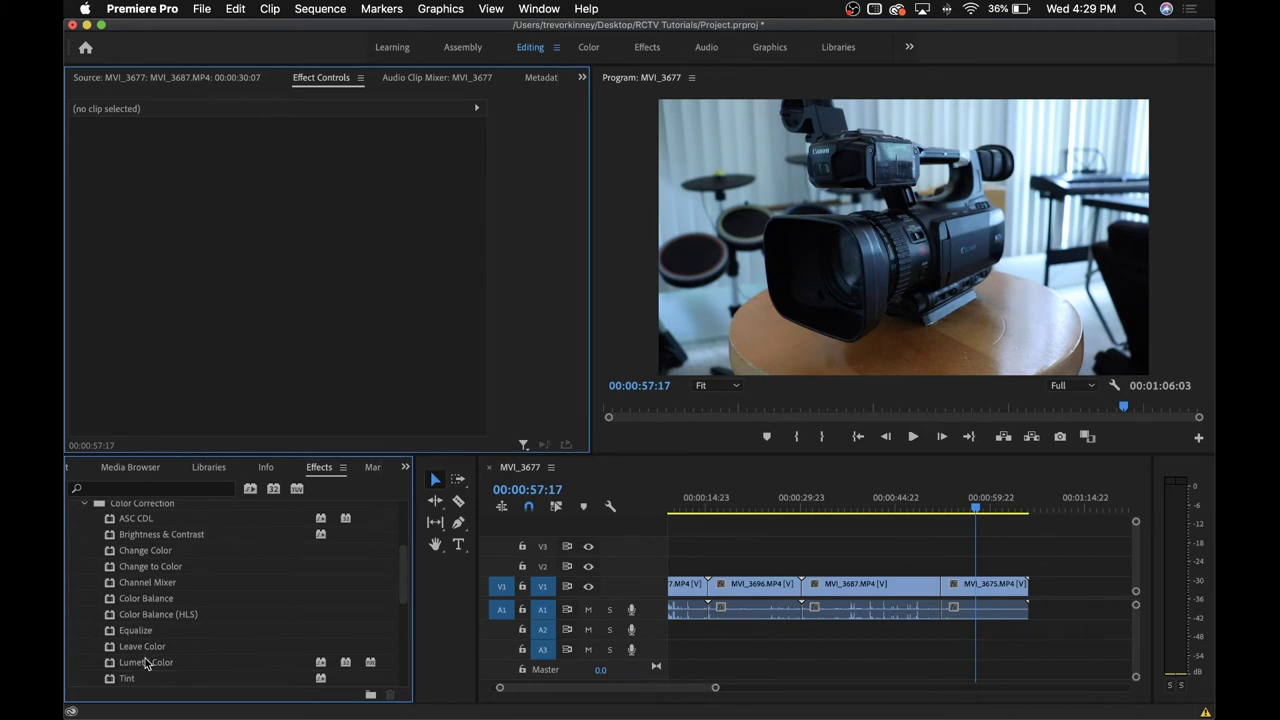
{"action": "left_click_drag", "start_coordinate": [146, 662], "coordinate": [1005, 583]}
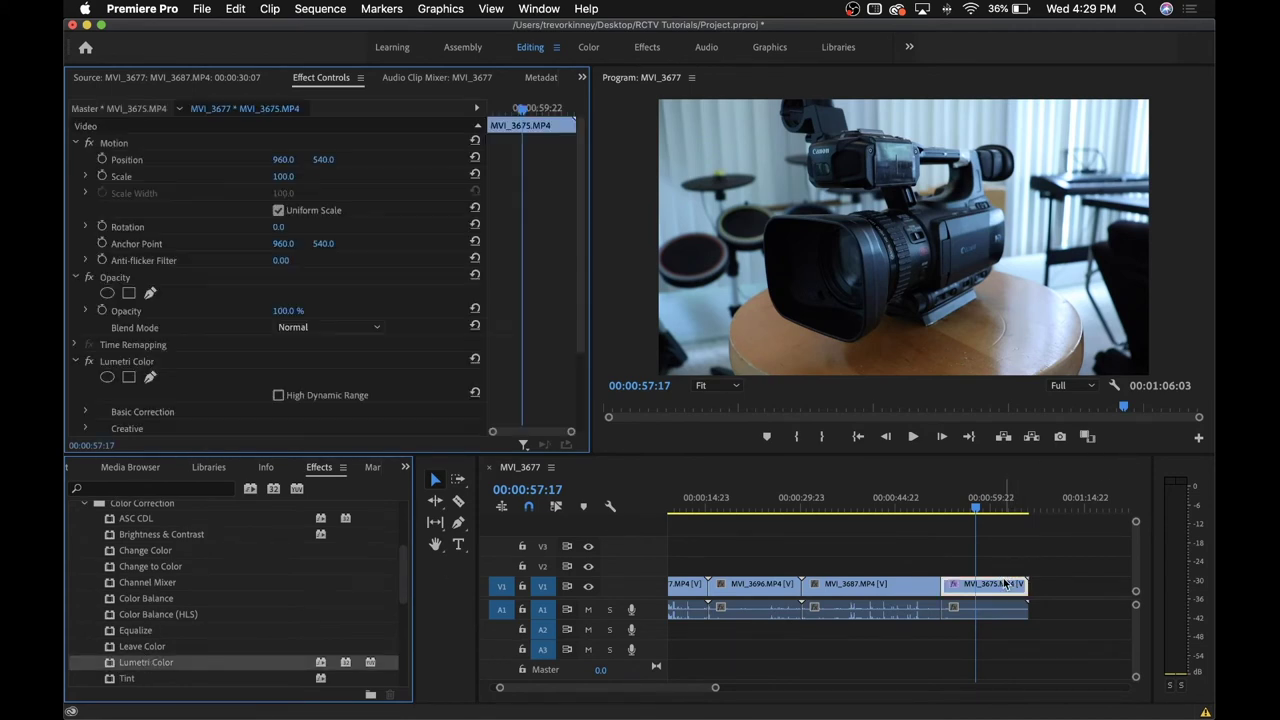
{"action": "scroll", "coordinate": [400, 260], "scroll_direction": "down", "scroll_amount": 4}
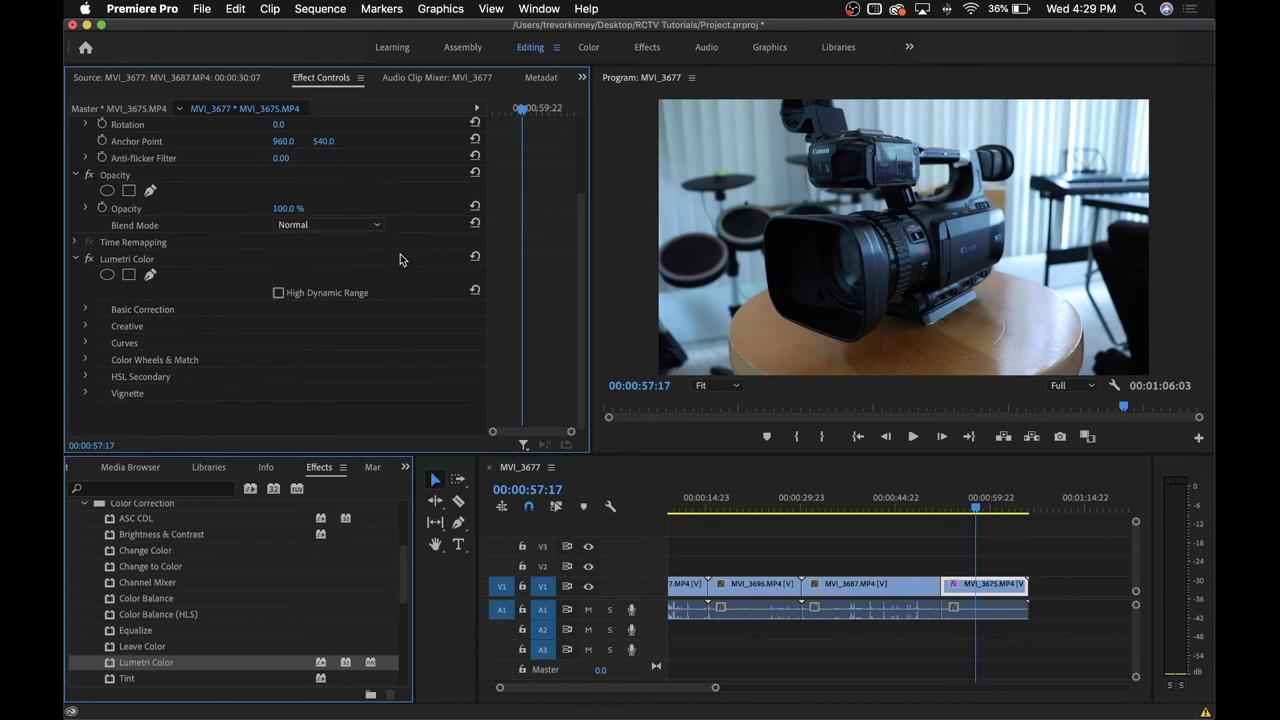
Expand Lumetri's Basic Correction and scroll to its White Balance and Tone controls
{"action": "left_click", "coordinate": [84, 310]}
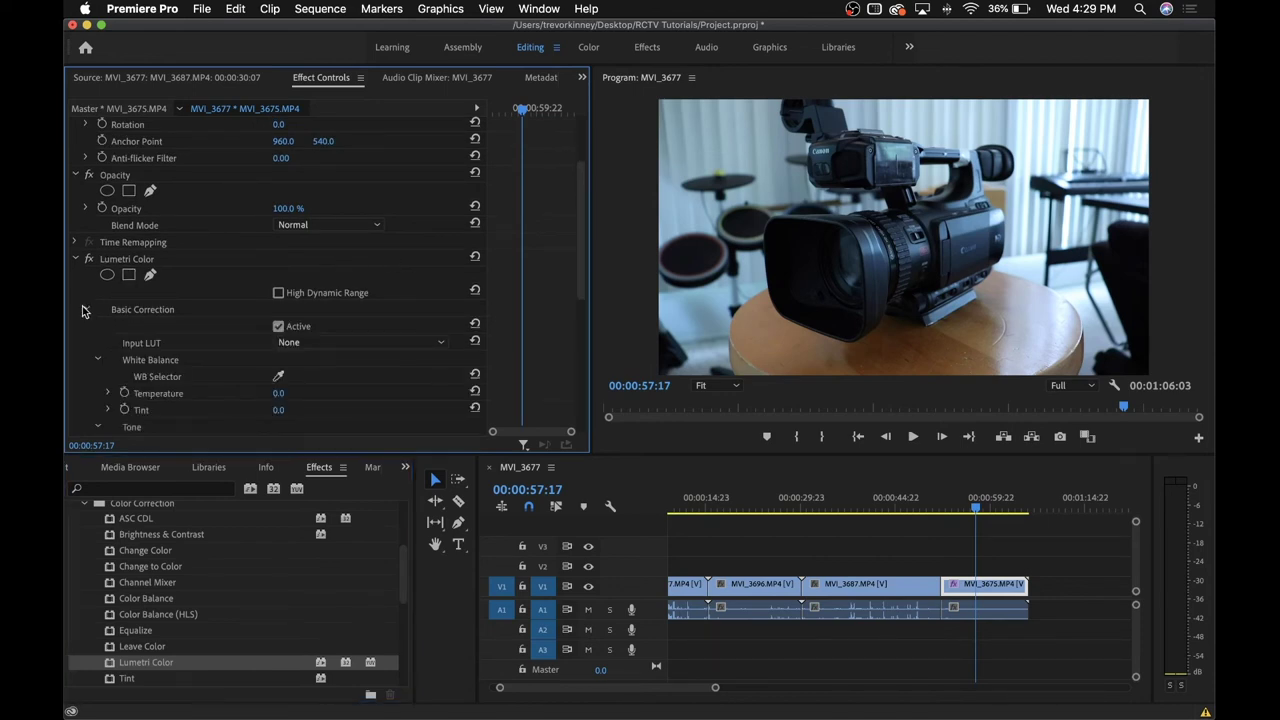
{"action": "scroll", "coordinate": [215, 367], "scroll_direction": "down", "scroll_amount": 5}
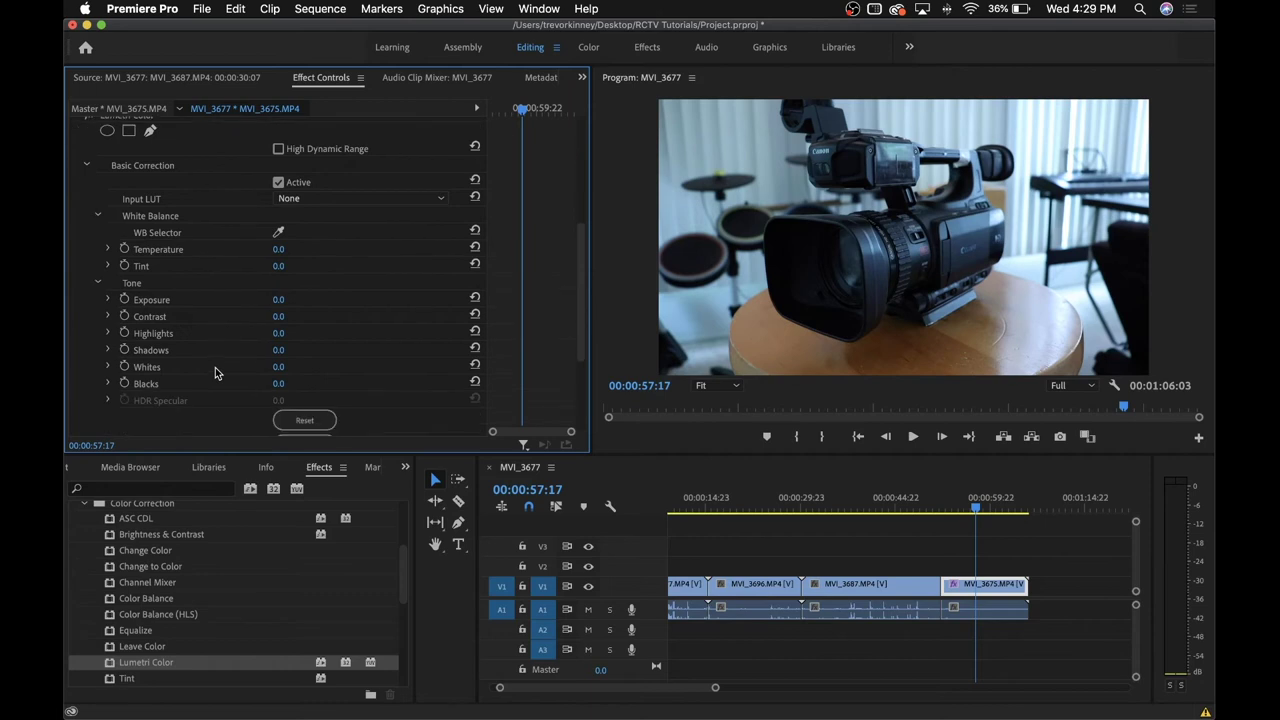
{"action": "scroll", "coordinate": [215, 373], "scroll_direction": "down", "scroll_amount": 1}
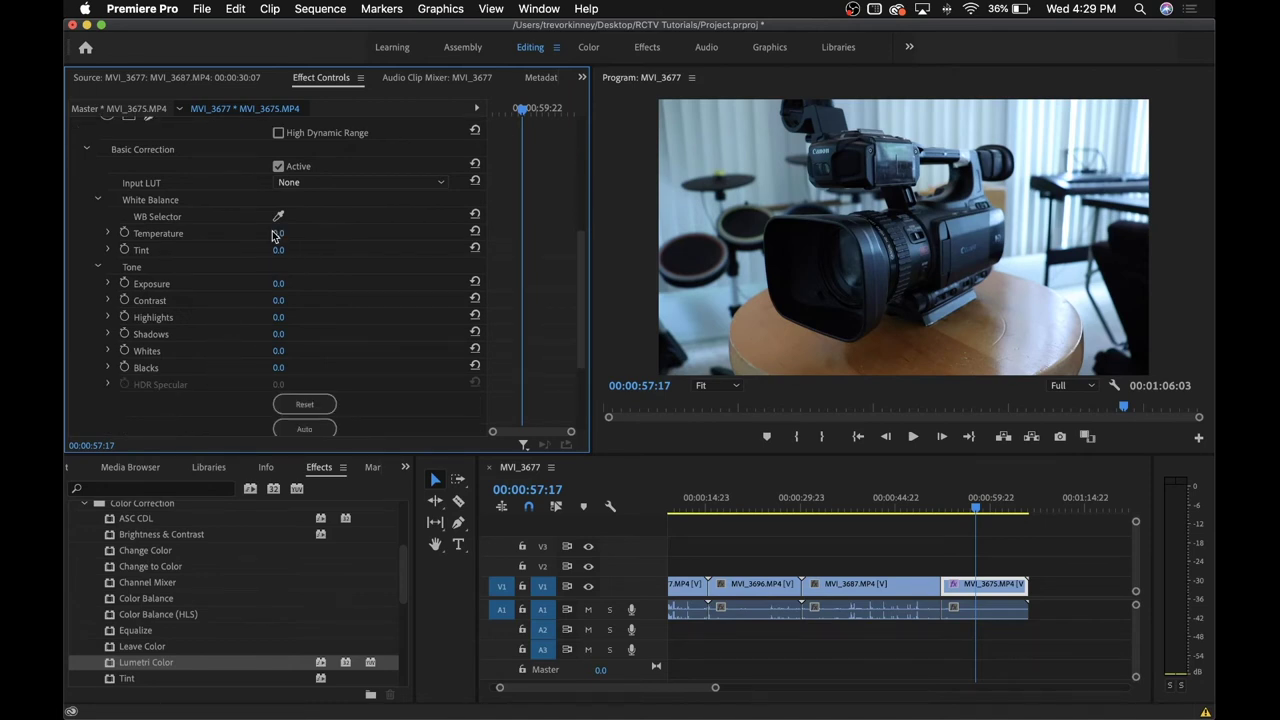
{"action": "left_click_drag", "start_coordinate": [281, 233], "coordinate": [360, 233]}
{"action": "left_click_drag", "start_coordinate": [281, 233], "coordinate": [206, 233]}
{"action": "left_click_drag", "start_coordinate": [281, 250], "coordinate": [244, 250]}
{"action": "left_click", "coordinate": [475, 247]}
{"action": "mouse_move", "coordinate": [278, 283]}
{"action": "left_mouse_down"}
{"action": "mouse_move", "coordinate": [330, 283]}
{"action": "mouse_move", "coordinate": [250, 283]}
{"action": "mouse_move", "coordinate": [330, 300]}
{"action": "mouse_move", "coordinate": [250, 300]}
{"action": "mouse_move", "coordinate": [318, 300]}
{"action": "mouse_move", "coordinate": [265, 300]}
{"action": "left_mouse_up"}
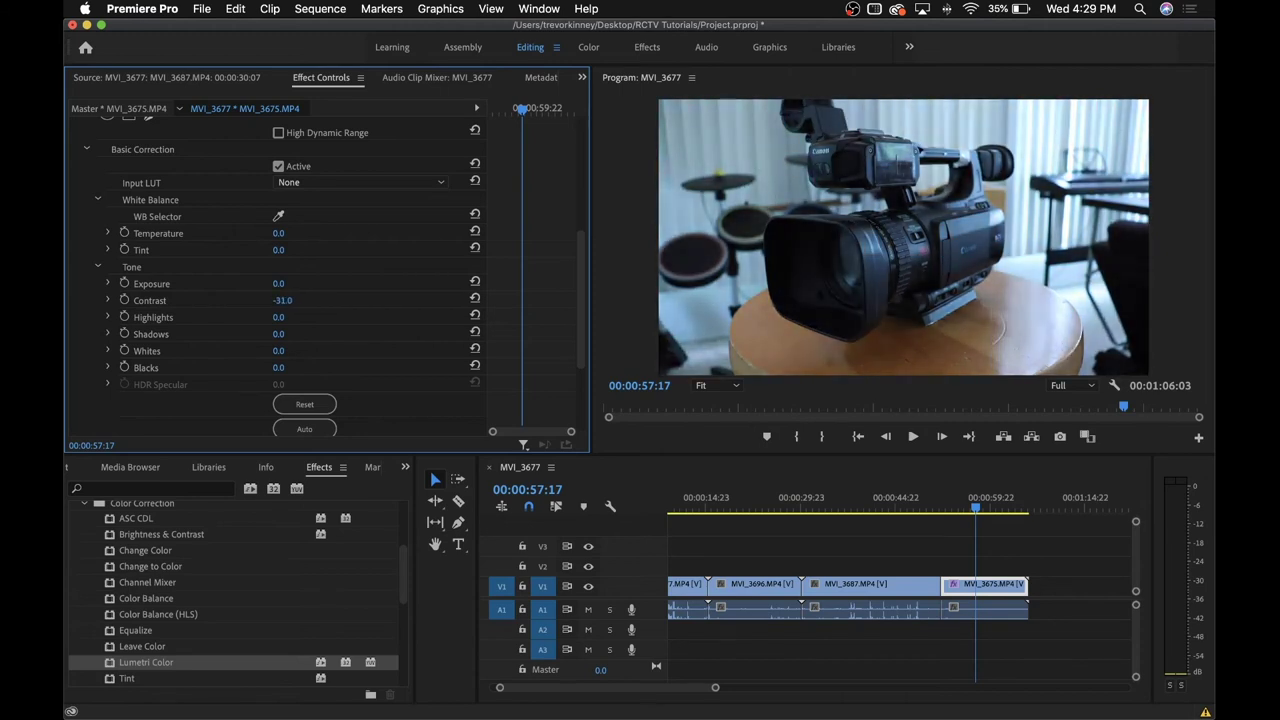
{"action": "left_click", "coordinate": [474, 298]}
{"action": "left_click_drag", "start_coordinate": [282, 317], "coordinate": [401, 316]}
{"action": "left_click", "coordinate": [474, 315]}
{"action": "left_click_drag", "start_coordinate": [275, 340], "coordinate": [200, 340]}
{"action": "left_click", "coordinate": [474, 331]}
{"action": "left_click_drag", "start_coordinate": [283, 351], "coordinate": [220, 351]}
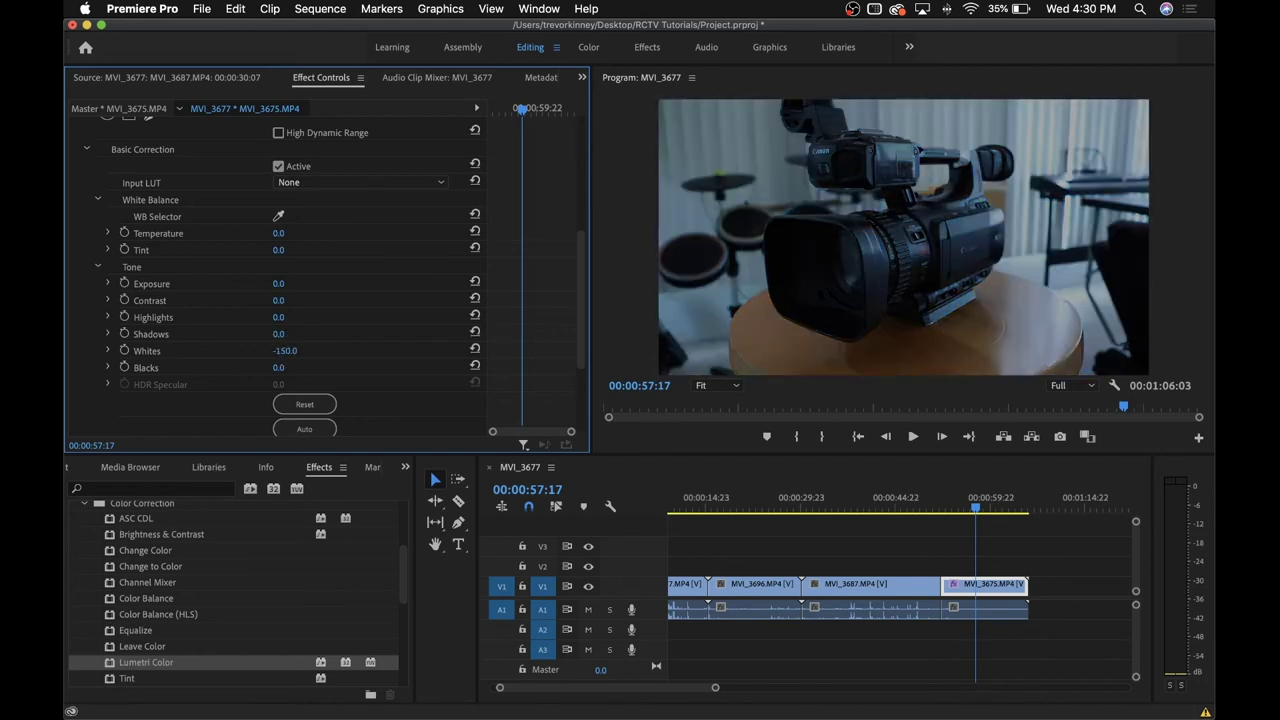
{"action": "left_click", "coordinate": [474, 348]}
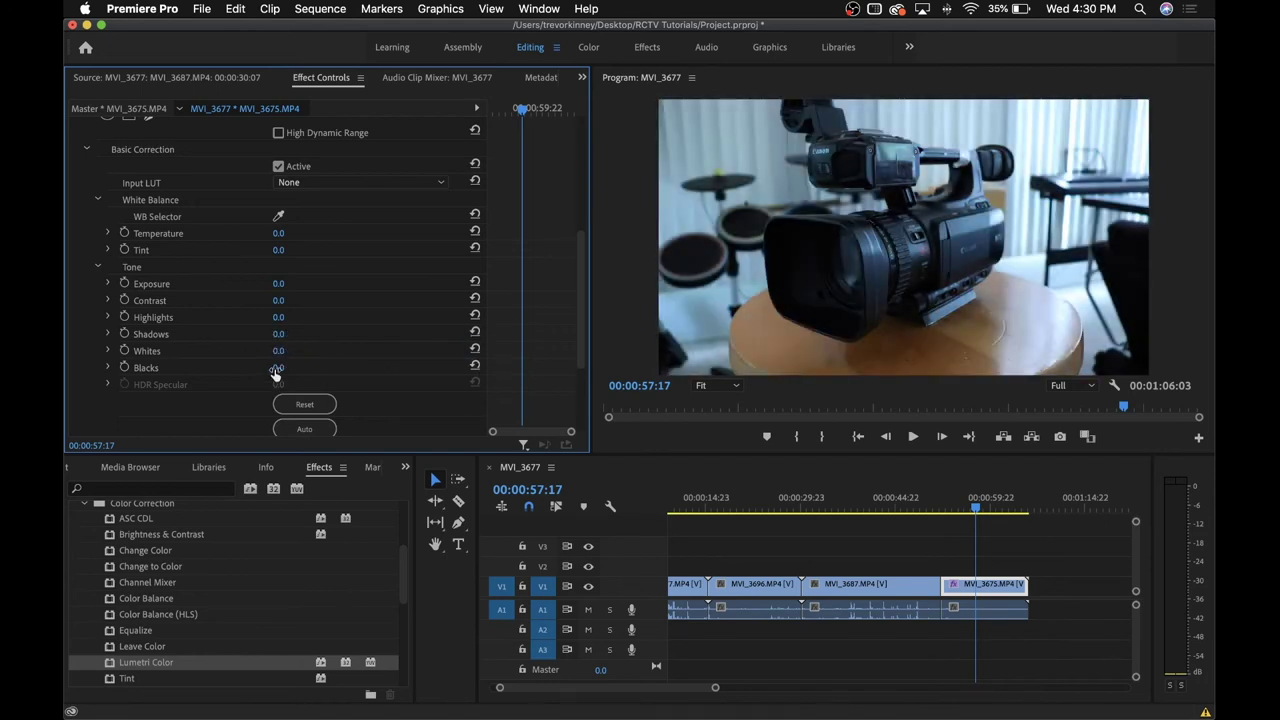
{"action": "left_click_drag", "start_coordinate": [275, 368], "coordinate": [215, 368]}
{"action": "left_click", "coordinate": [474, 365]}
Lower Lumetri Saturation, reset it to 100, and scroll back to the top of Effect Controls
{"action": "scroll", "coordinate": [359, 364], "scroll_direction": "down", "scroll_amount": 4}
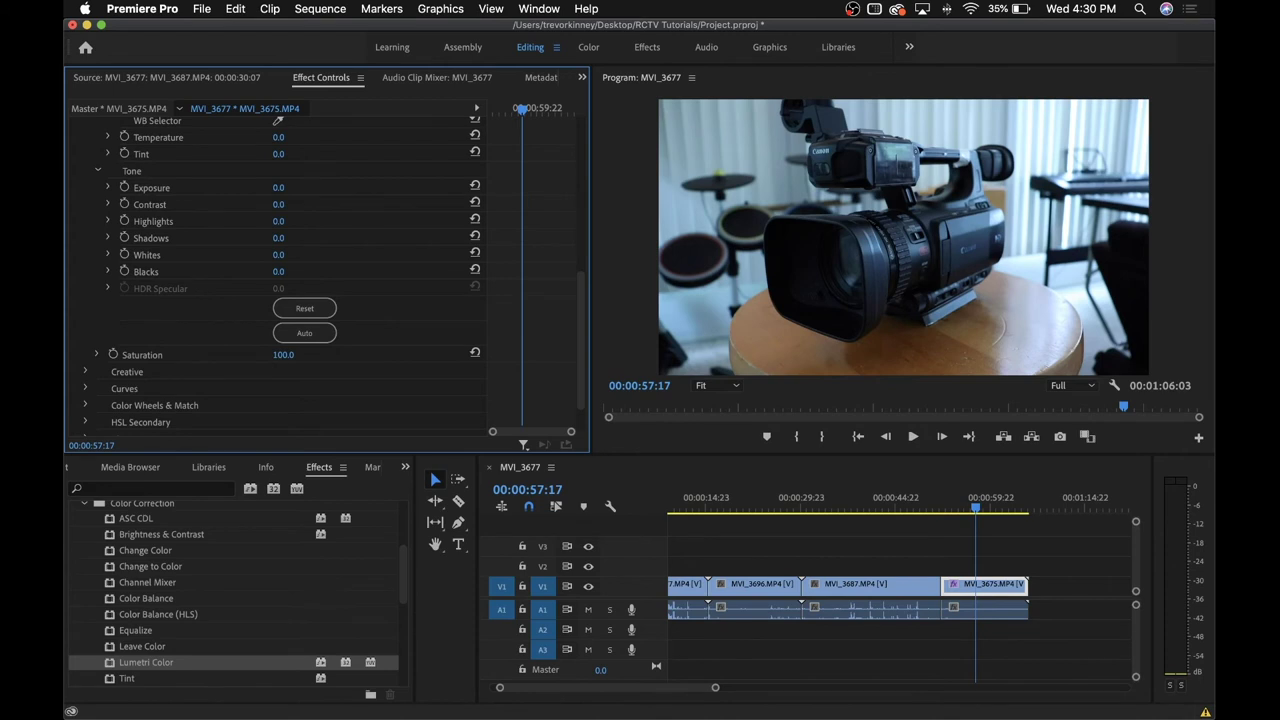
{"action": "left_click_drag", "start_coordinate": [283, 354], "coordinate": [200, 354]}
{"action": "left_click", "coordinate": [475, 352]}
{"action": "scroll", "coordinate": [340, 400], "scroll_direction": "up", "scroll_amount": 5}
{"action": "scroll", "coordinate": [309, 405], "scroll_direction": "up", "scroll_amount": 3}
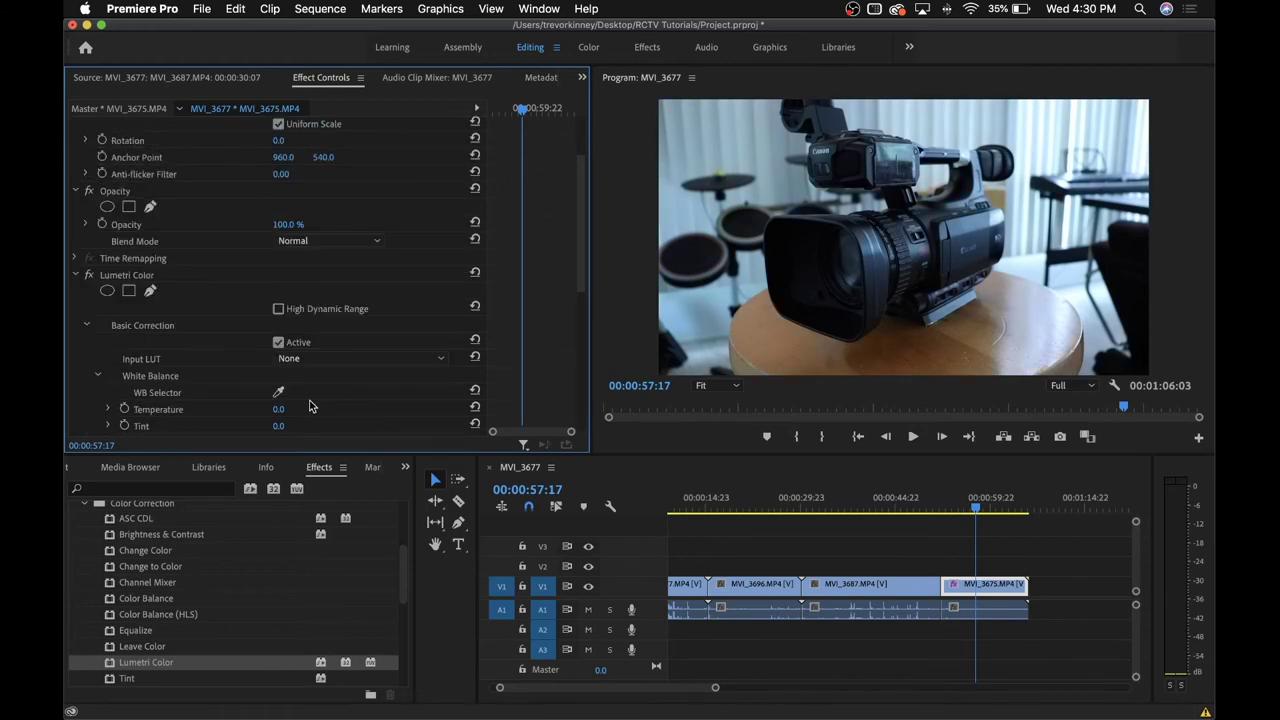
{"action": "scroll", "coordinate": [440, 367], "scroll_direction": "up", "scroll_amount": 1}
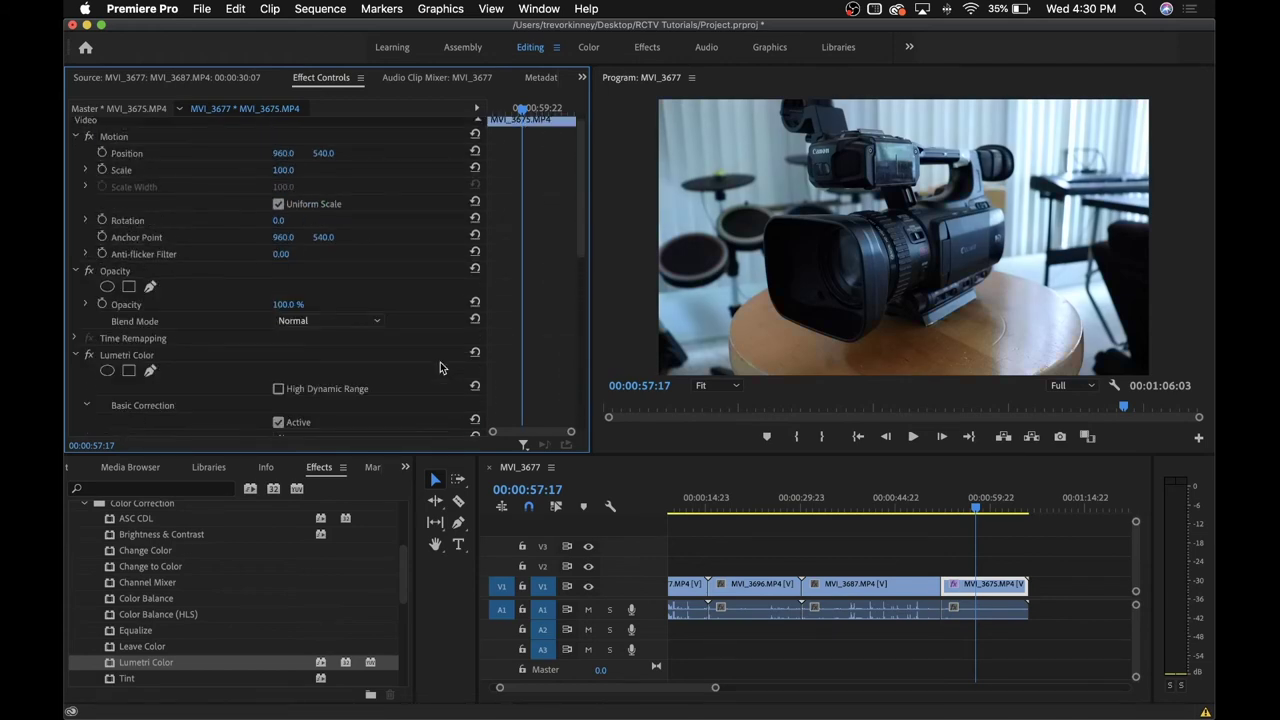
{"action": "scroll", "coordinate": [440, 367], "scroll_direction": "up", "scroll_amount": 1}
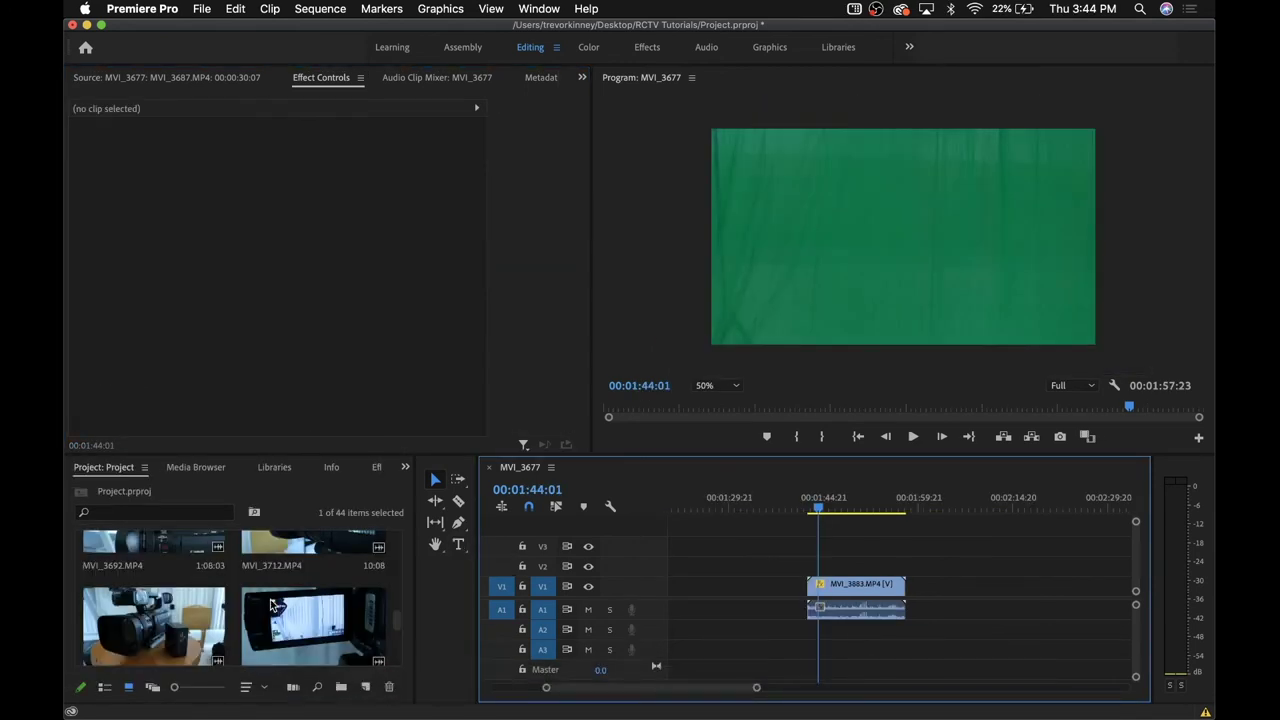
Return to the Effects library and play the green-screen dancer clip, stopping on a pose
{"action": "left_click", "coordinate": [345, 466]}
{"action": "left_click", "coordinate": [368, 467]}
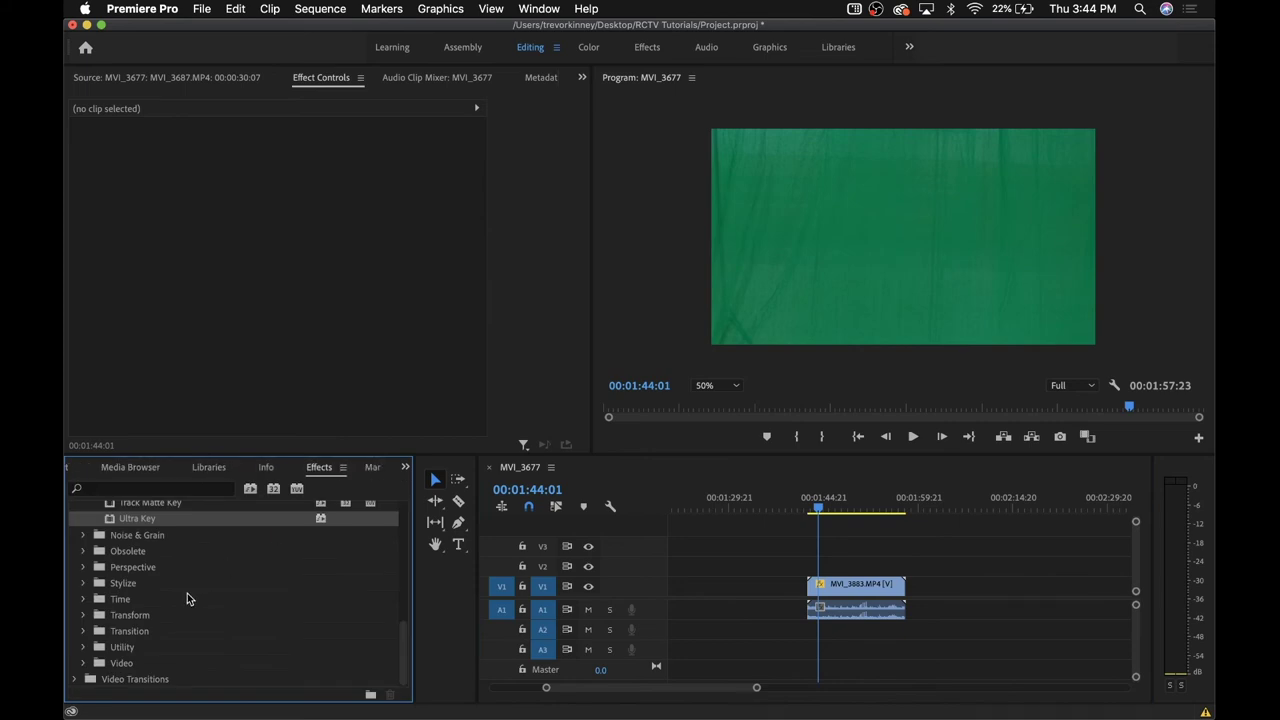
{"action": "left_click", "coordinate": [820, 511]}
{"action": "left_click_drag", "start_coordinate": [820, 511], "coordinate": [846, 511]}
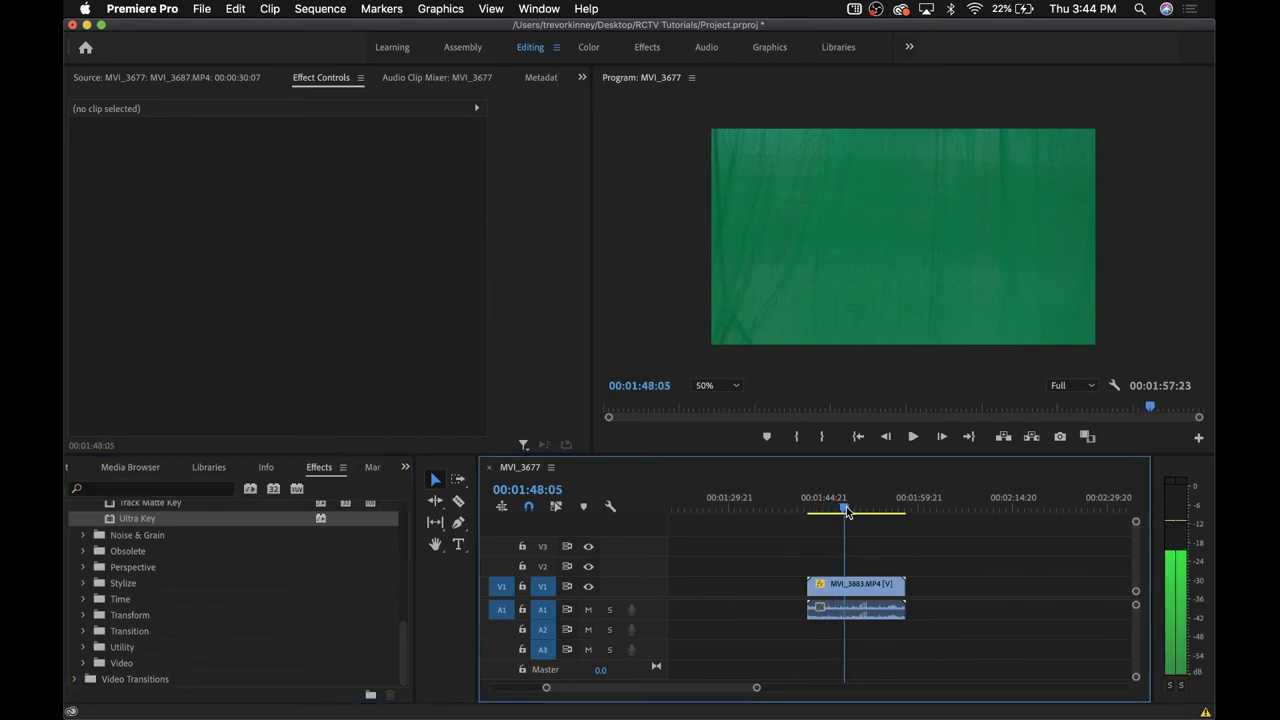
{"action": "key", "text": "space"}
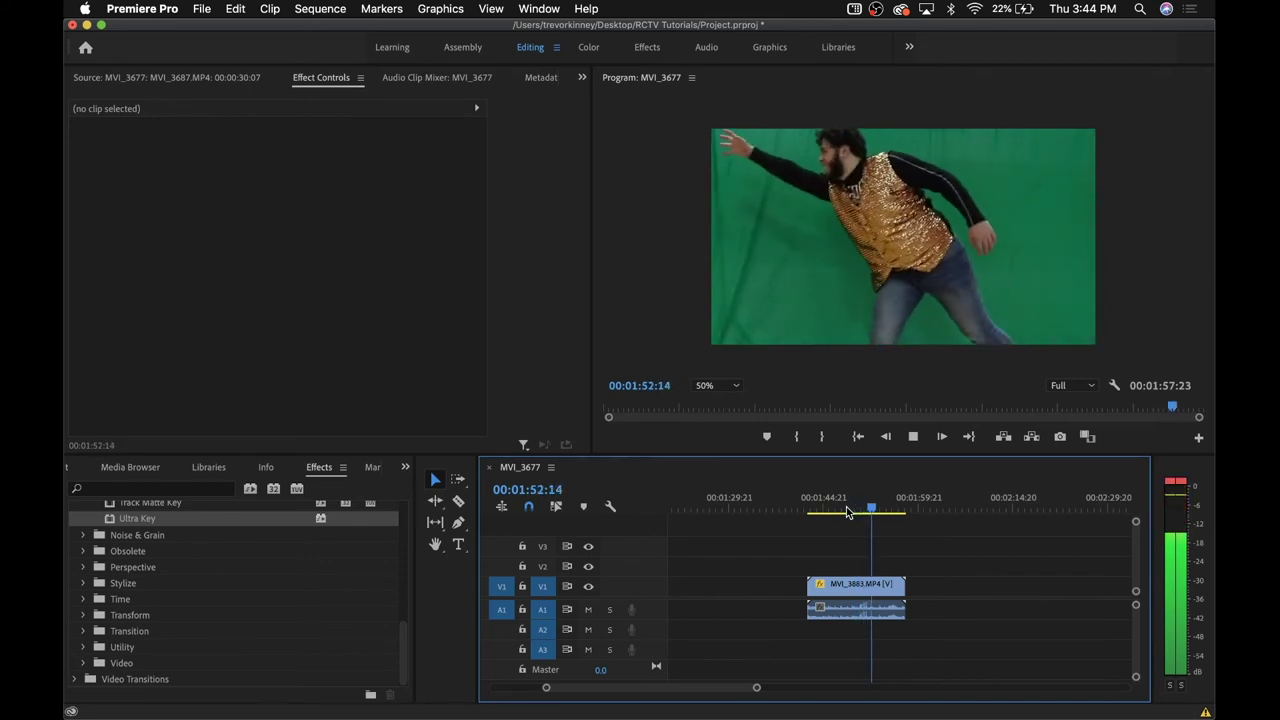
{"action": "left_click", "coordinate": [77, 575]}
Expand Video Effects > Keying and drag Ultra Key onto the green-screen clip
{"action": "left_click", "coordinate": [74, 574]}
{"action": "scroll", "coordinate": [77, 577], "scroll_direction": "down", "scroll_amount": 5}
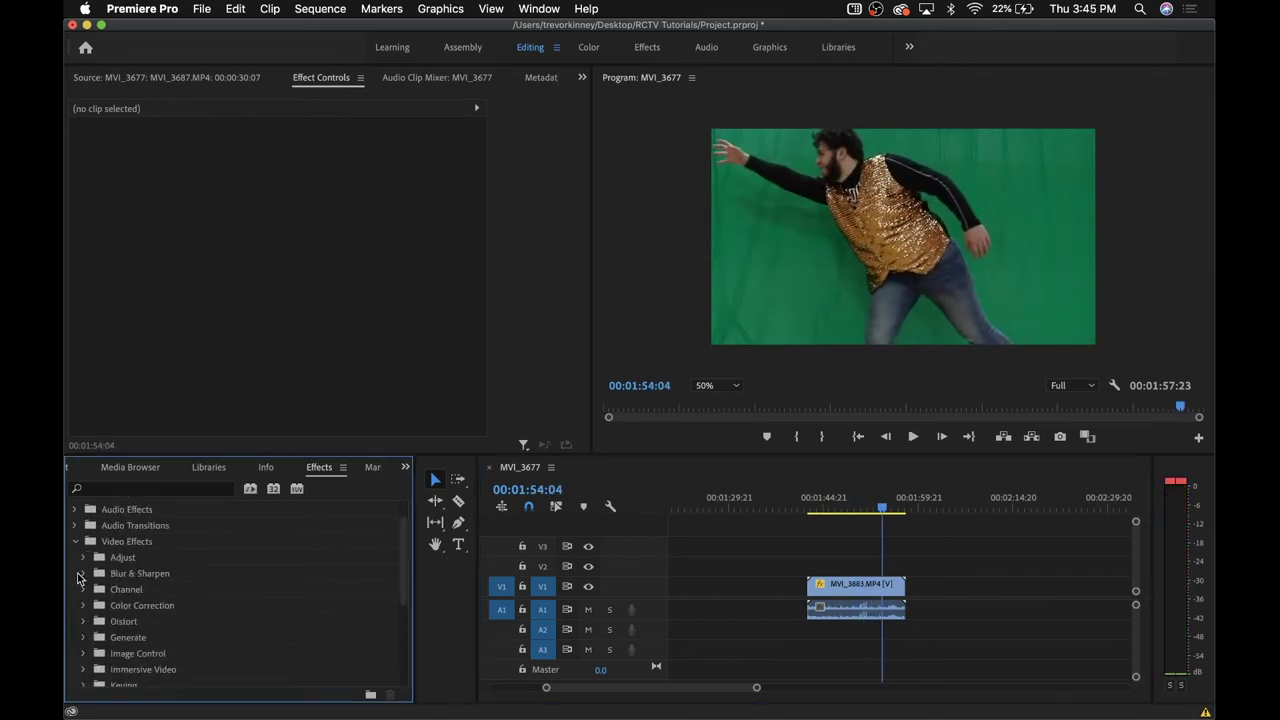
{"action": "left_click", "coordinate": [82, 621]}
{"action": "scroll", "coordinate": [83, 625], "scroll_direction": "down", "scroll_amount": 3}
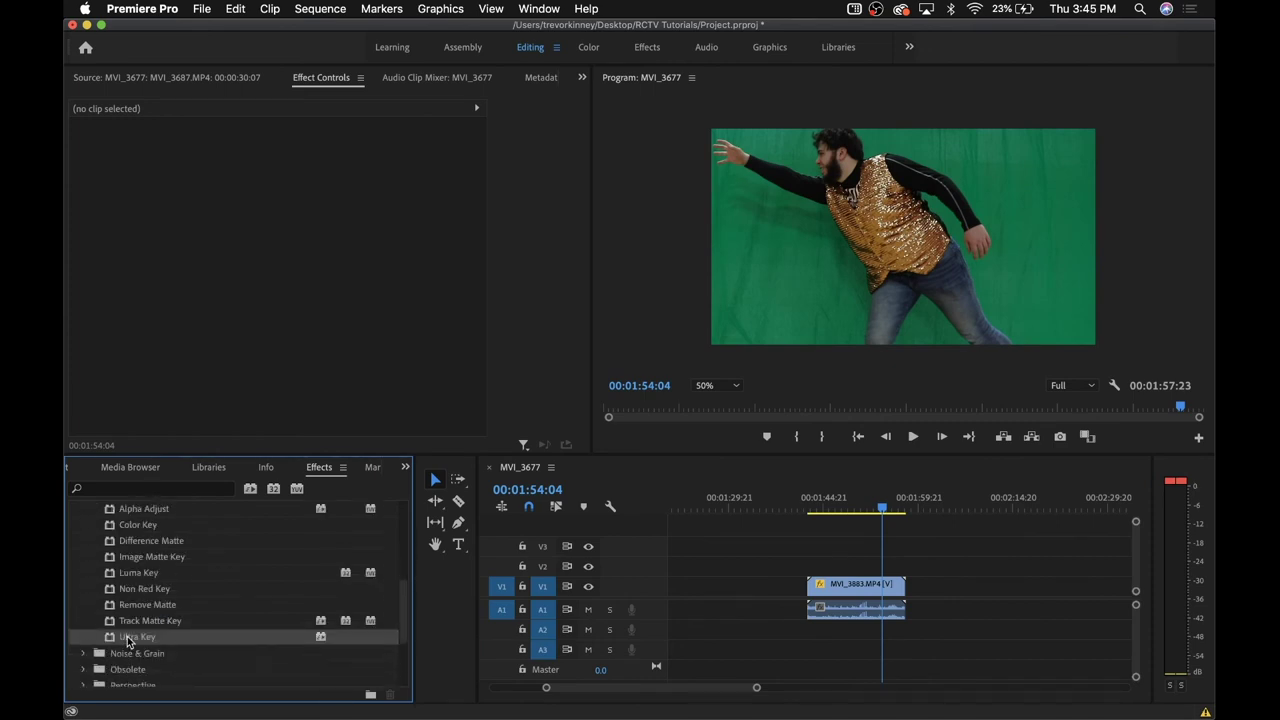
{"action": "left_click_drag", "start_coordinate": [127, 641], "coordinate": [860, 600]}
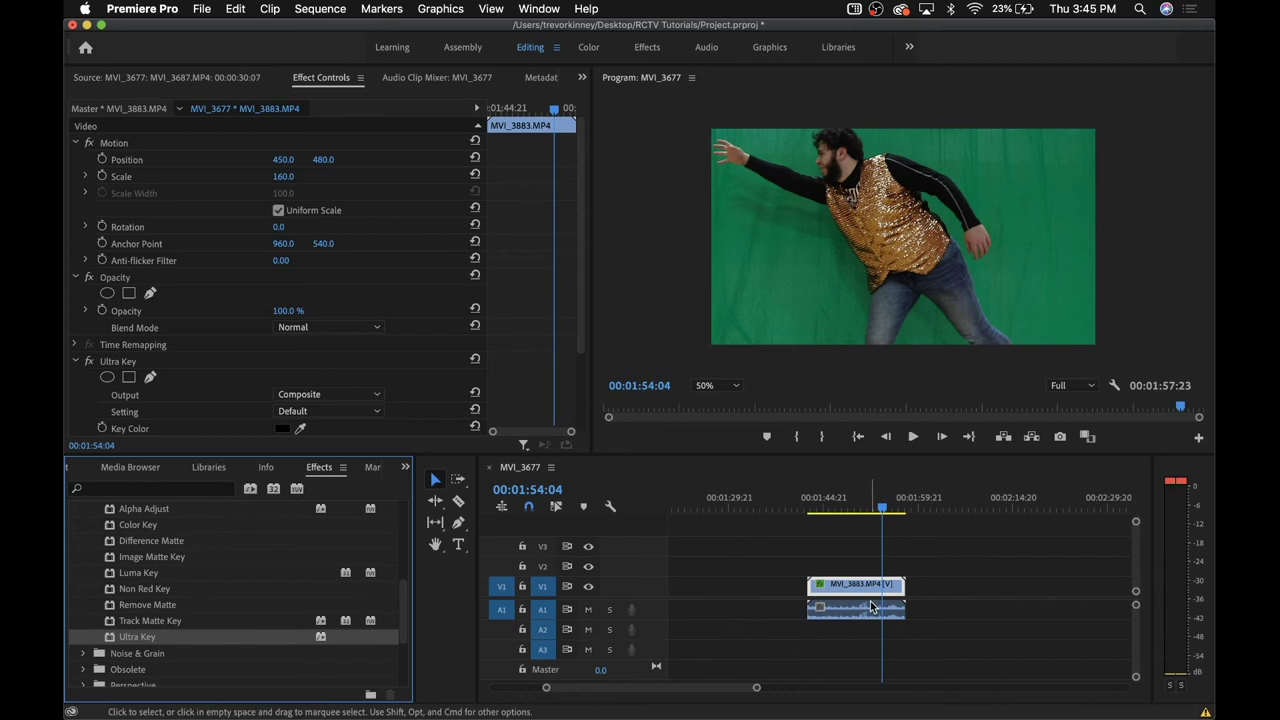
Set Ultra Key's Key Color to a fully saturated green in the Color Picker to drop the backdrop
{"action": "scroll", "coordinate": [300, 306], "scroll_direction": "down", "scroll_amount": 3}
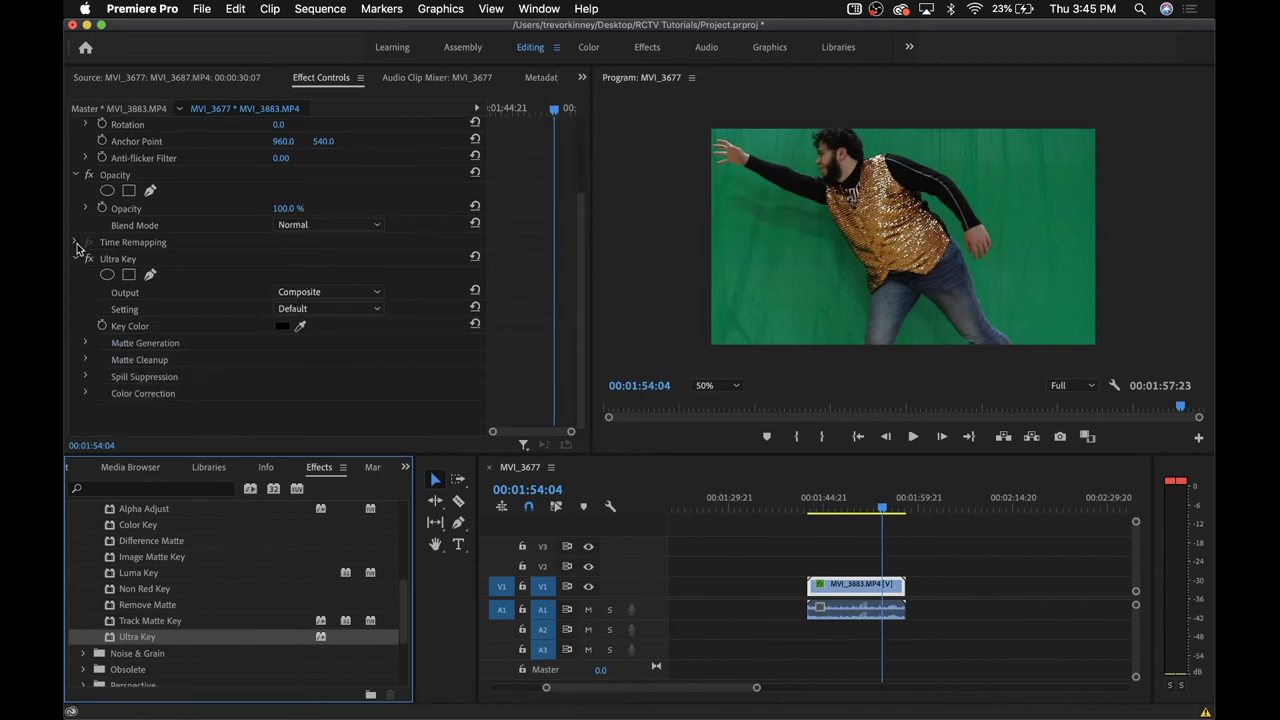
{"action": "left_click", "coordinate": [300, 328]}
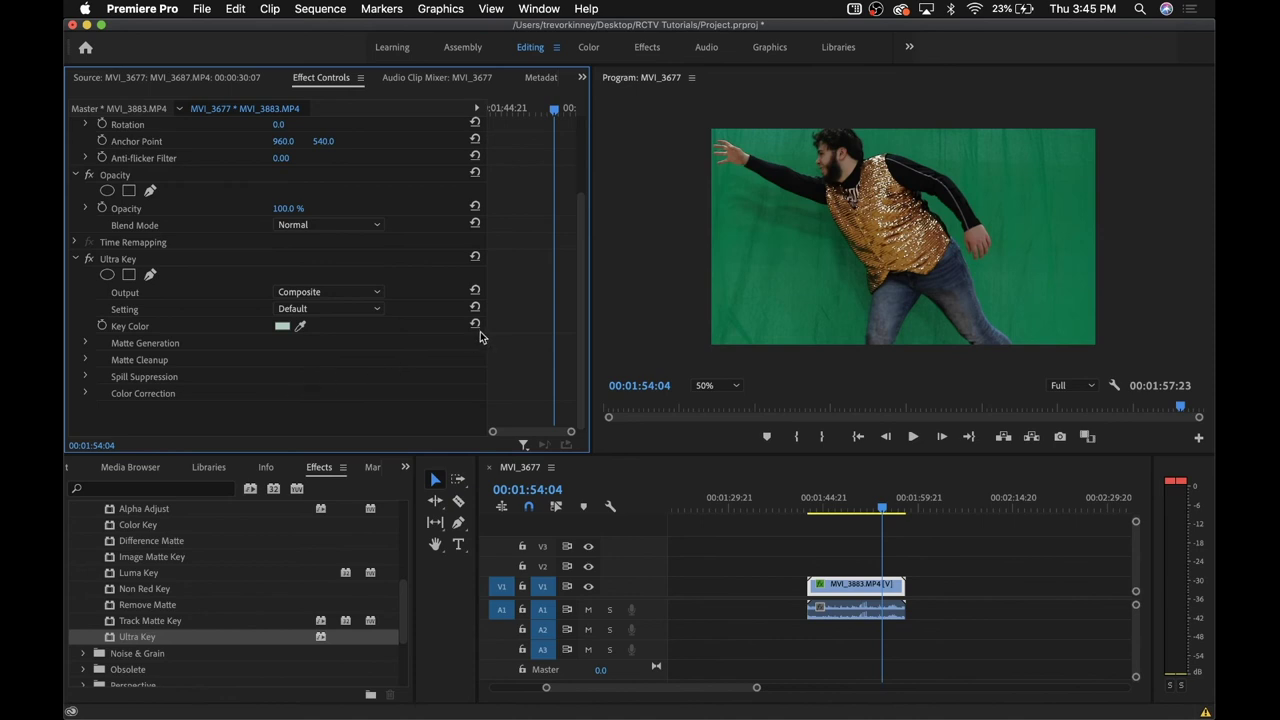
{"action": "left_click", "coordinate": [283, 326]}
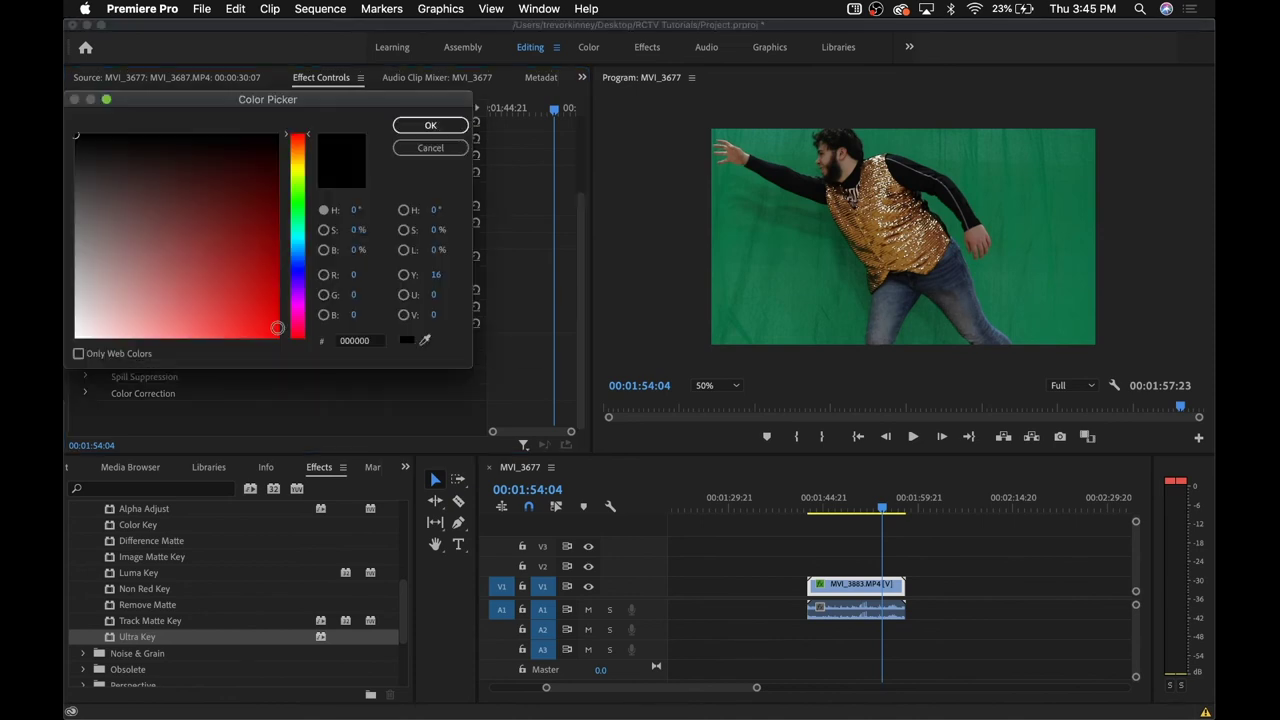
{"action": "left_click", "coordinate": [300, 209]}
{"action": "mouse_move", "coordinate": [245, 255]}
{"action": "left_mouse_down"}
{"action": "mouse_move", "coordinate": [279, 281]}
{"action": "mouse_move", "coordinate": [266, 254]}
{"action": "left_mouse_up"}
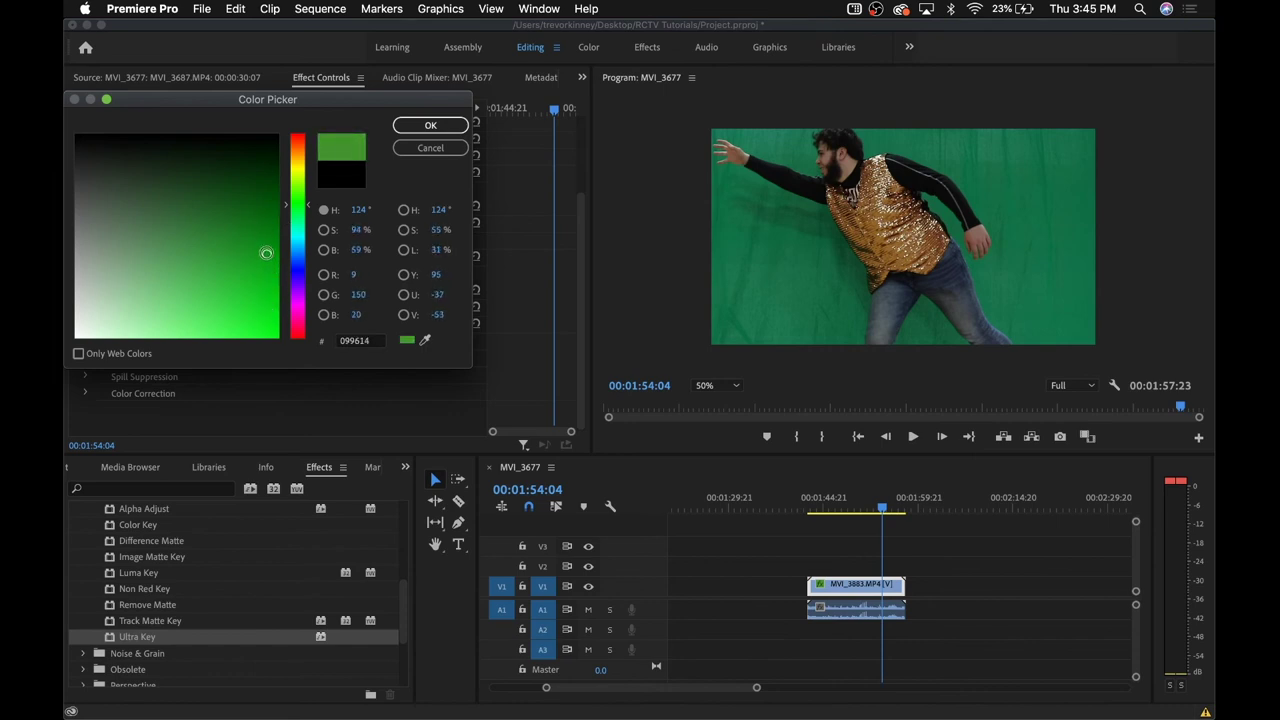
{"action": "left_click", "coordinate": [425, 342]}
{"action": "left_click", "coordinate": [770, 282]}
{"action": "left_click_drag", "start_coordinate": [280, 303], "coordinate": [278, 333]}
{"action": "left_click", "coordinate": [440, 128]}
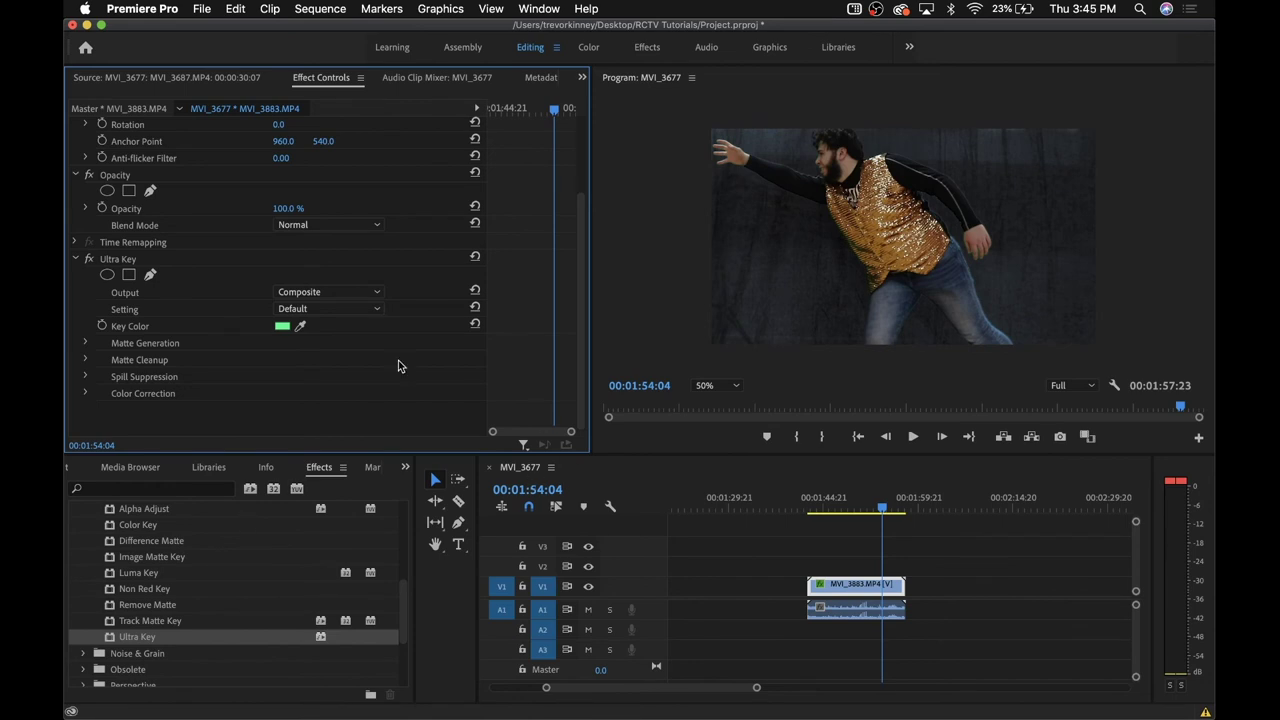
{"action": "left_click", "coordinate": [84, 343]}
Scrub Matte Generation: Transparency up to 75, Shadow to 100 and Pedestal down to 0
{"action": "scroll", "coordinate": [82, 351], "scroll_direction": "down", "scroll_amount": 3}
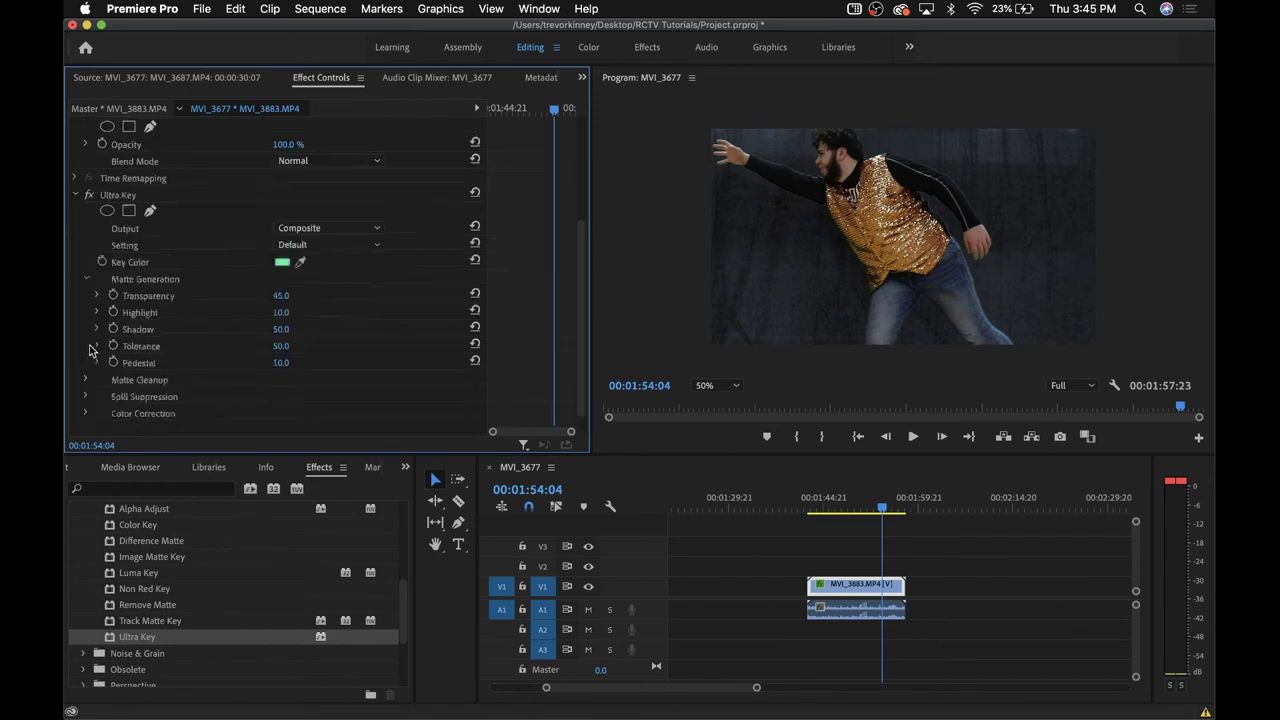
{"action": "left_click_drag", "start_coordinate": [281, 275], "coordinate": [311, 275]}
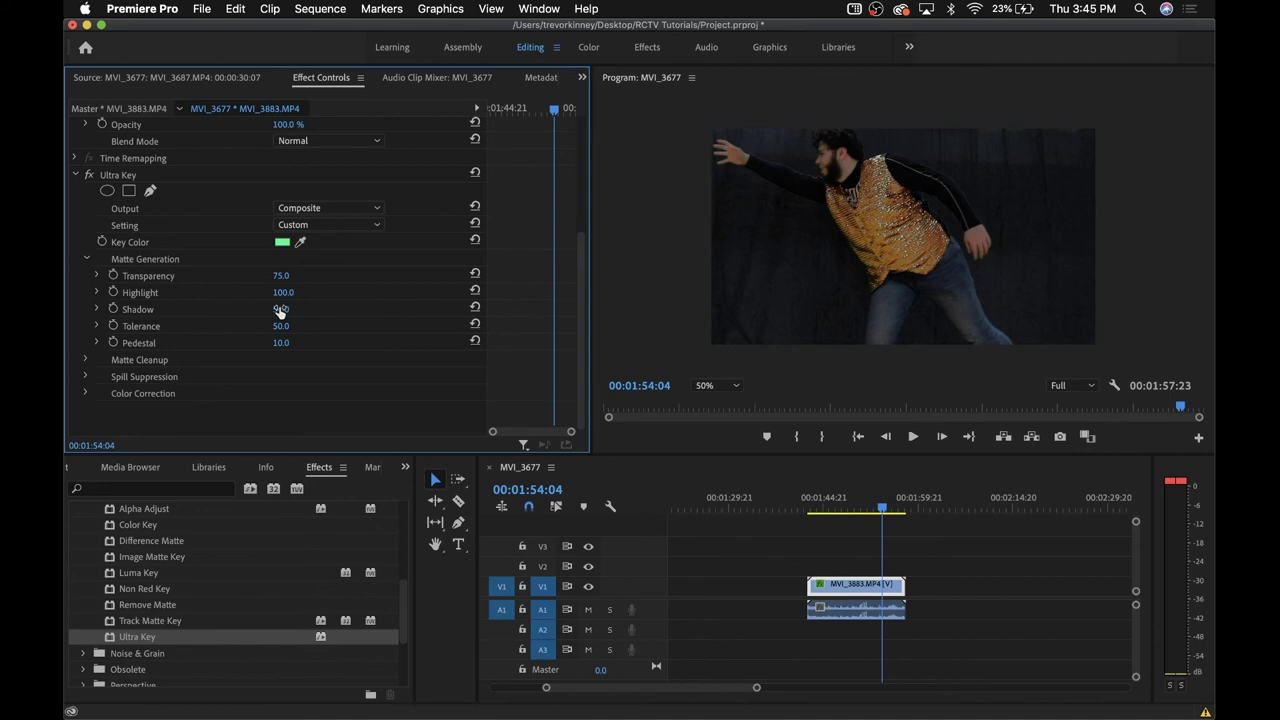
{"action": "mouse_move", "coordinate": [281, 310]}
{"action": "left_mouse_down"}
{"action": "mouse_move", "coordinate": [331, 310]}
{"action": "mouse_move", "coordinate": [251, 310]}
{"action": "mouse_move", "coordinate": [283, 310]}
{"action": "left_mouse_up"}
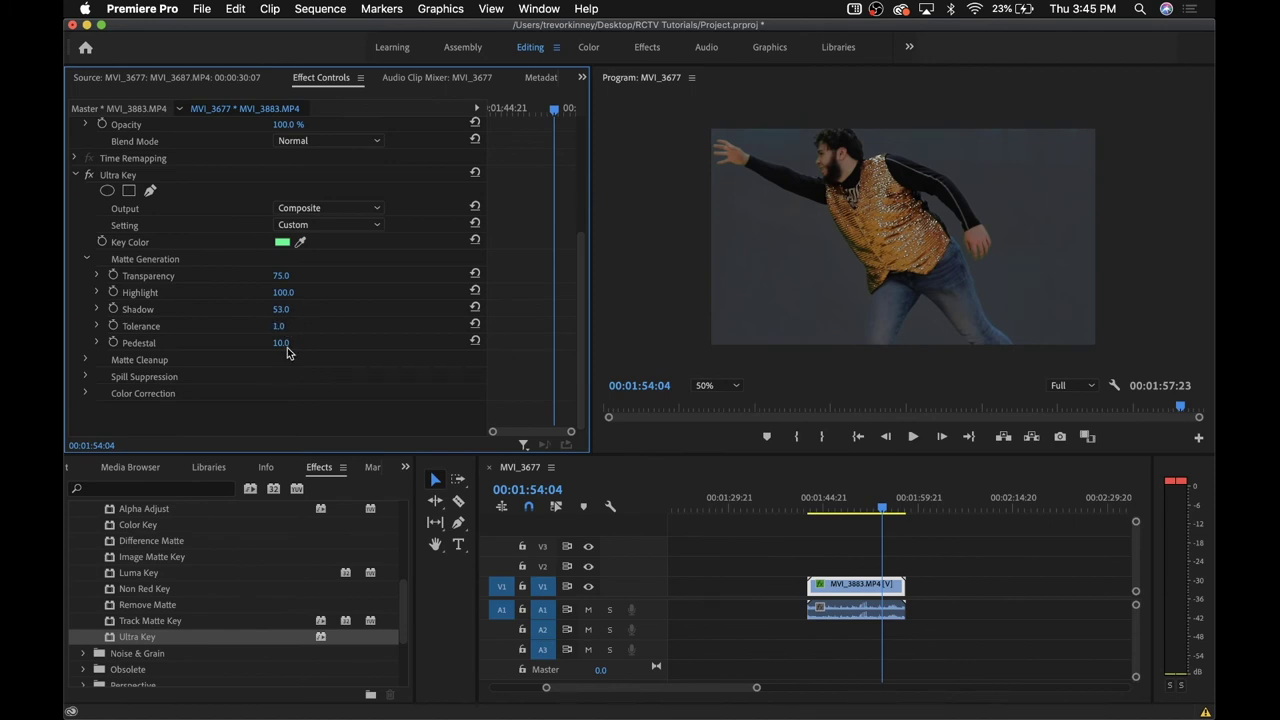
{"action": "left_click_drag", "start_coordinate": [280, 342], "coordinate": [230, 342]}
Try Matte Cleanup Choke and readjust matte values for a clean black background, leaving Choke at 0
{"action": "left_click", "coordinate": [85, 360]}
{"action": "mouse_move", "coordinate": [281, 376]}
{"action": "left_mouse_down"}
{"action": "mouse_move", "coordinate": [340, 376]}
{"action": "mouse_move", "coordinate": [285, 376]}
{"action": "mouse_move", "coordinate": [310, 393]}
{"action": "mouse_move", "coordinate": [270, 393]}
{"action": "left_mouse_up"}
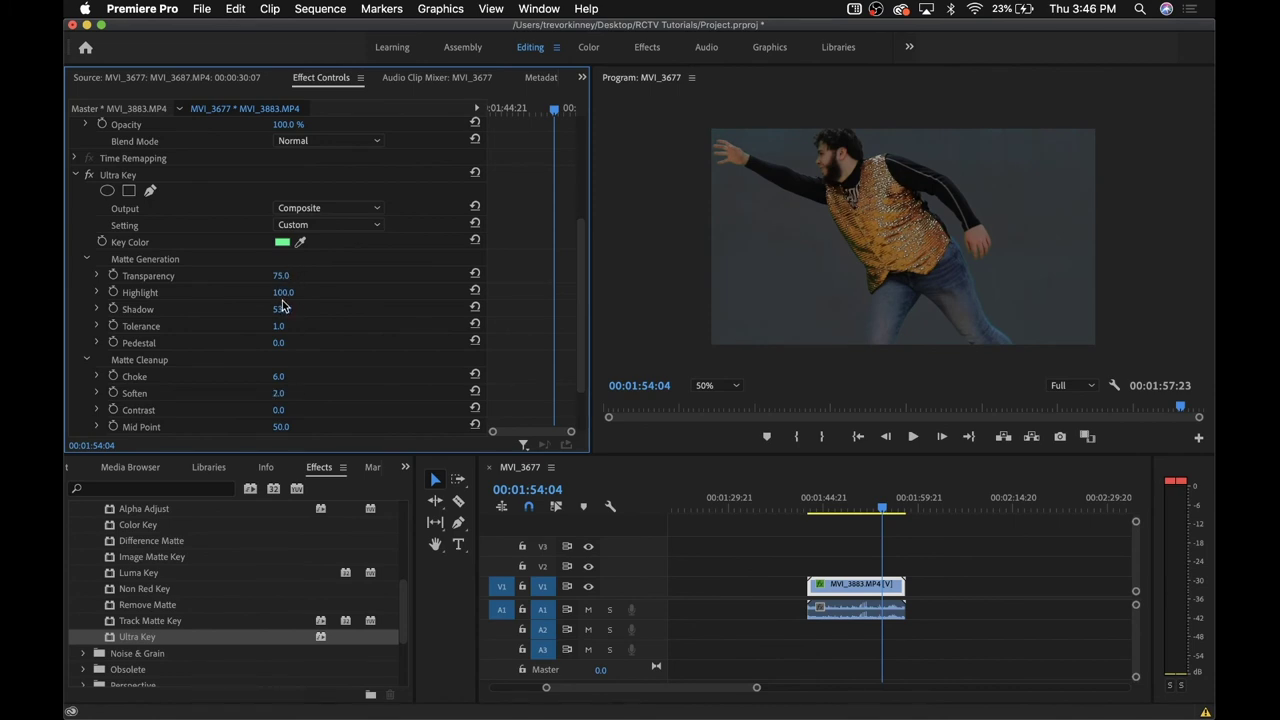
{"action": "left_click_drag", "start_coordinate": [281, 309], "coordinate": [250, 309]}
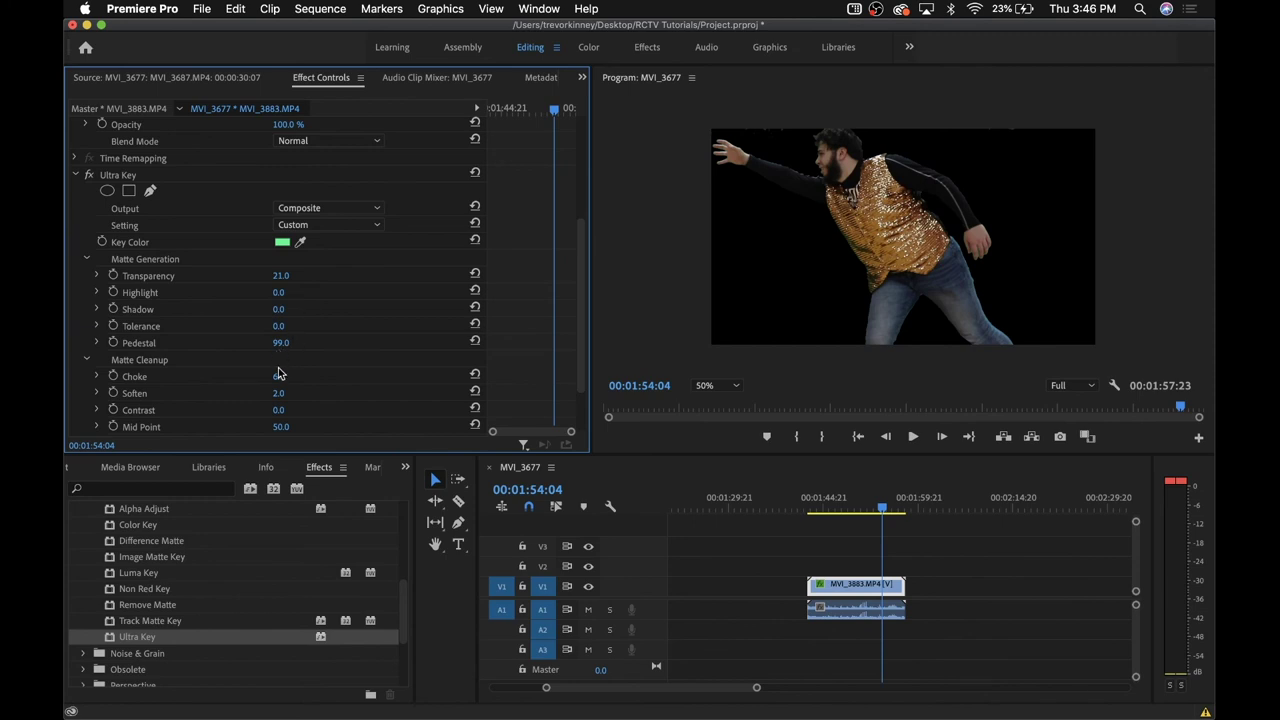
{"action": "mouse_move", "coordinate": [277, 377]}
{"action": "left_mouse_down"}
{"action": "mouse_move", "coordinate": [300, 377]}
{"action": "mouse_move", "coordinate": [277, 377]}
{"action": "left_mouse_up"}
Put galaxy image 729713.jpg on V1 beneath the dancer clip, then preview from 00:01:52:06
{"action": "left_click_drag", "start_coordinate": [835, 595], "coordinate": [835, 575]}
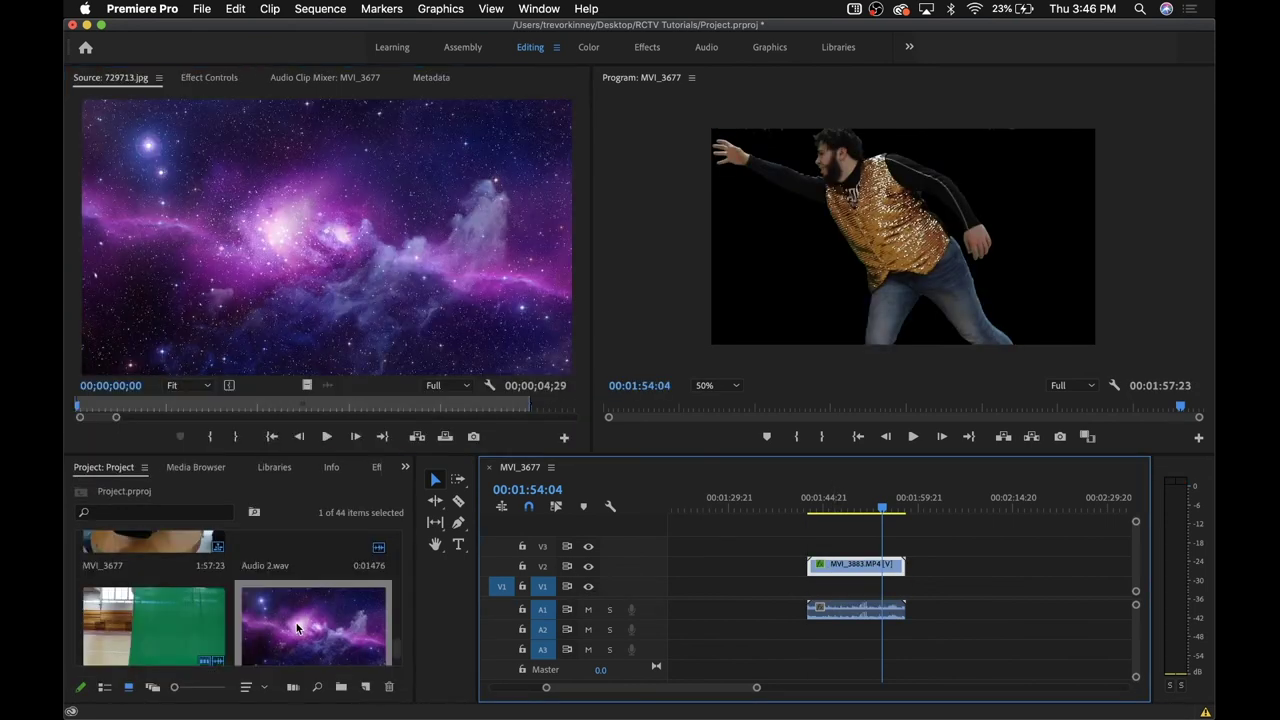
{"action": "left_click_drag", "start_coordinate": [312, 625], "coordinate": [914, 588]}
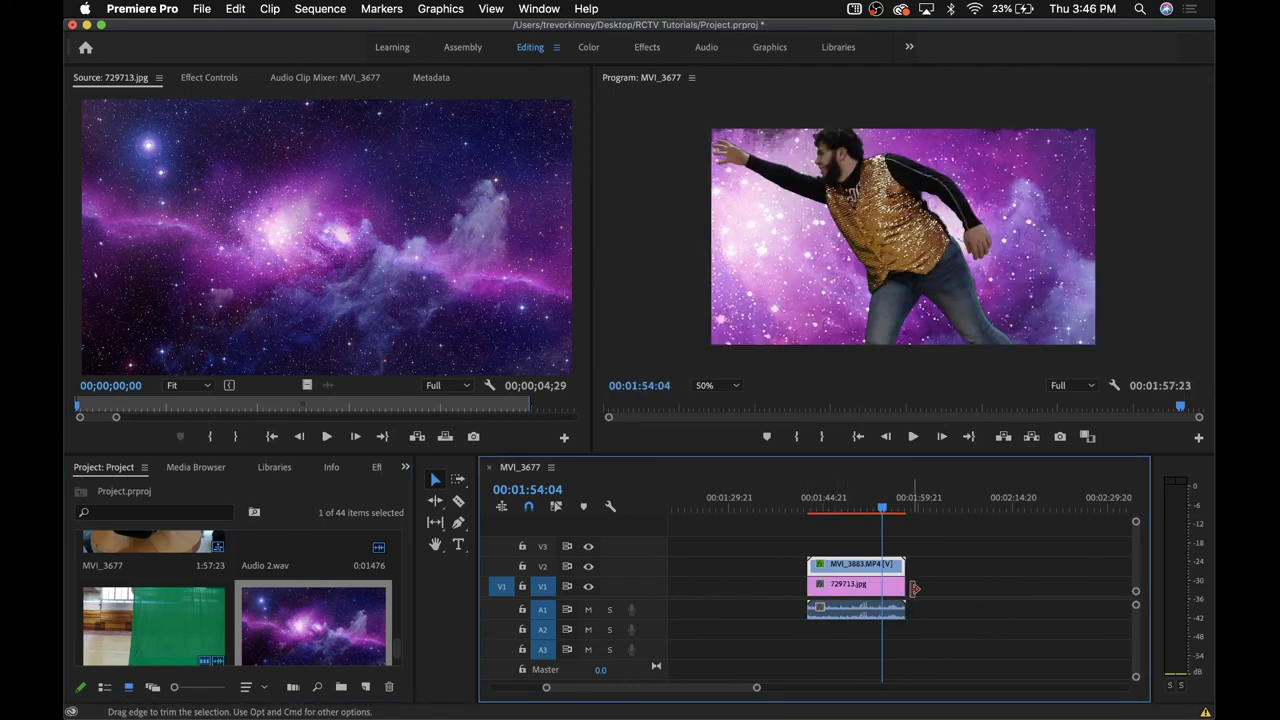
{"action": "left_click", "coordinate": [871, 501]}
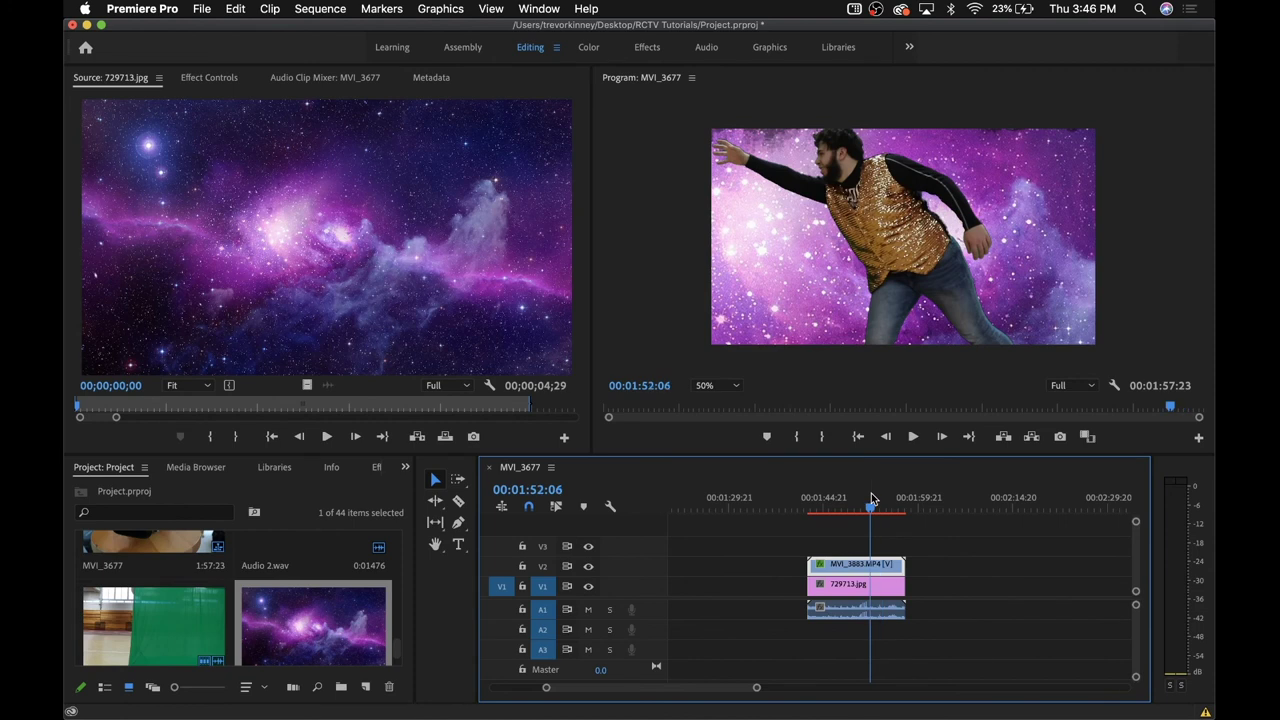
{"action": "key", "text": "space"}
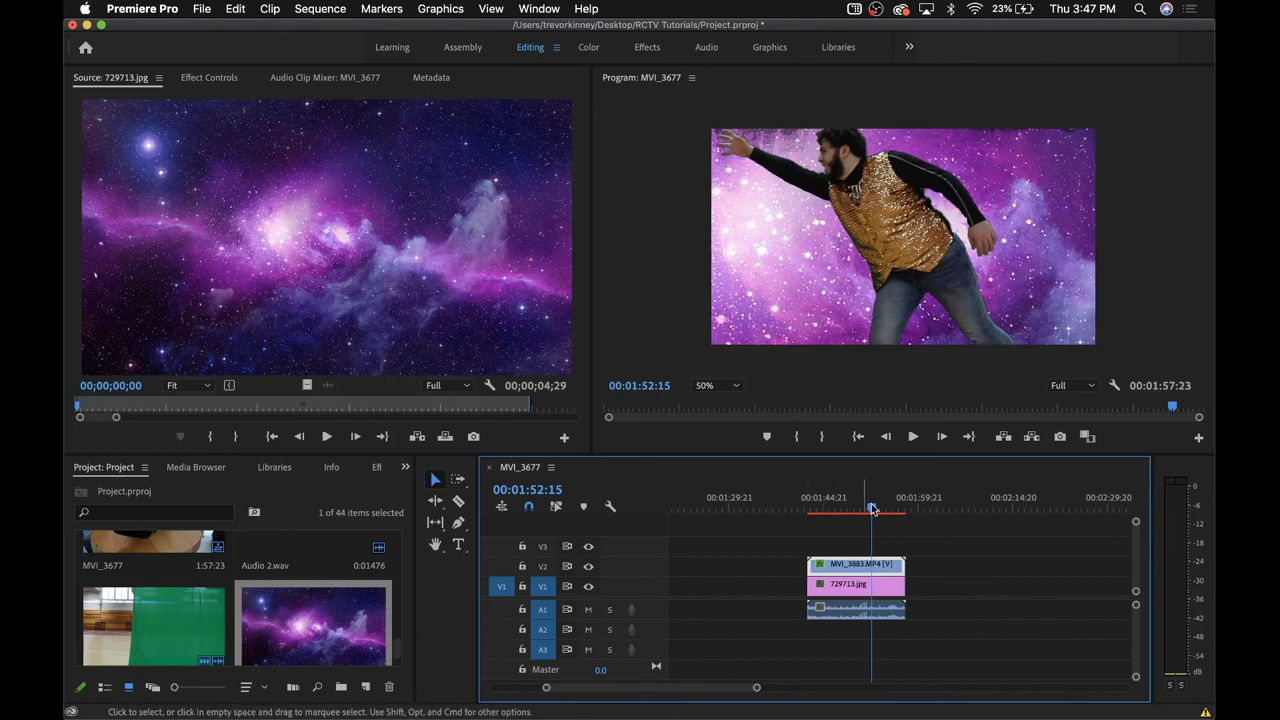
{"action": "left_click", "coordinate": [318, 9]}
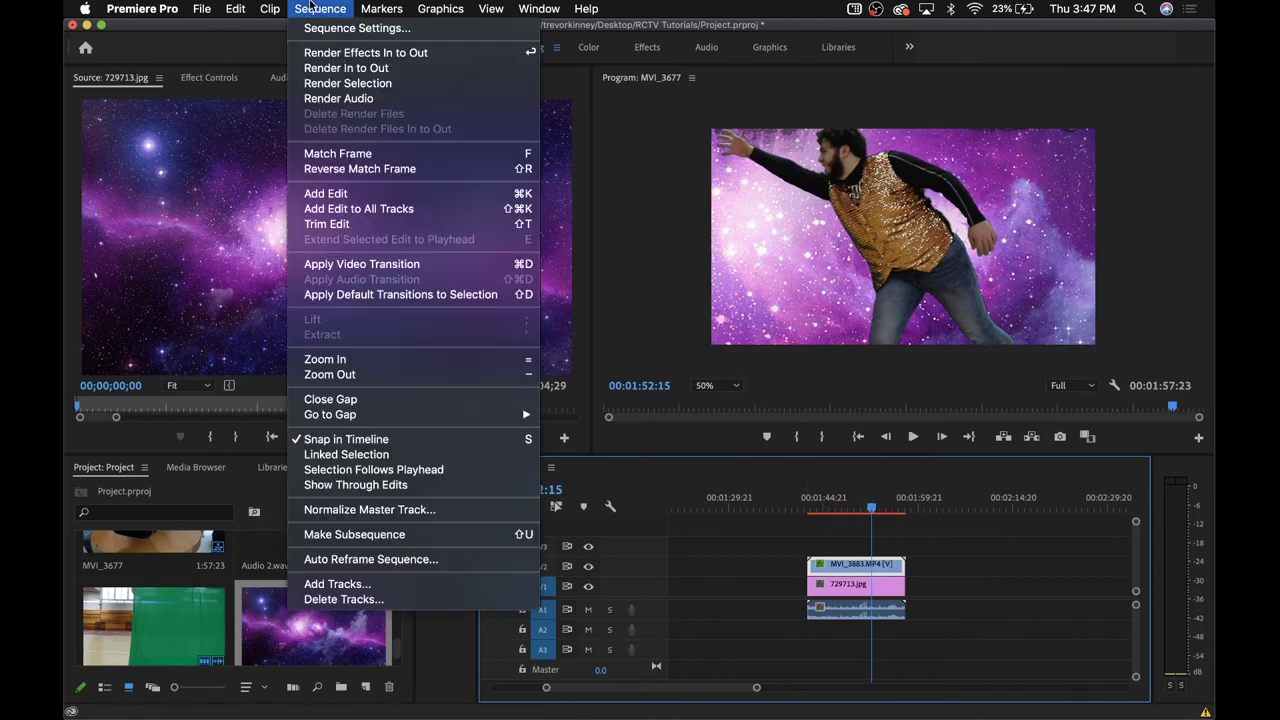
Render the sequence In to Out and scrub to about 00:00:40 to check playback
{"action": "left_click", "coordinate": [413, 68]}
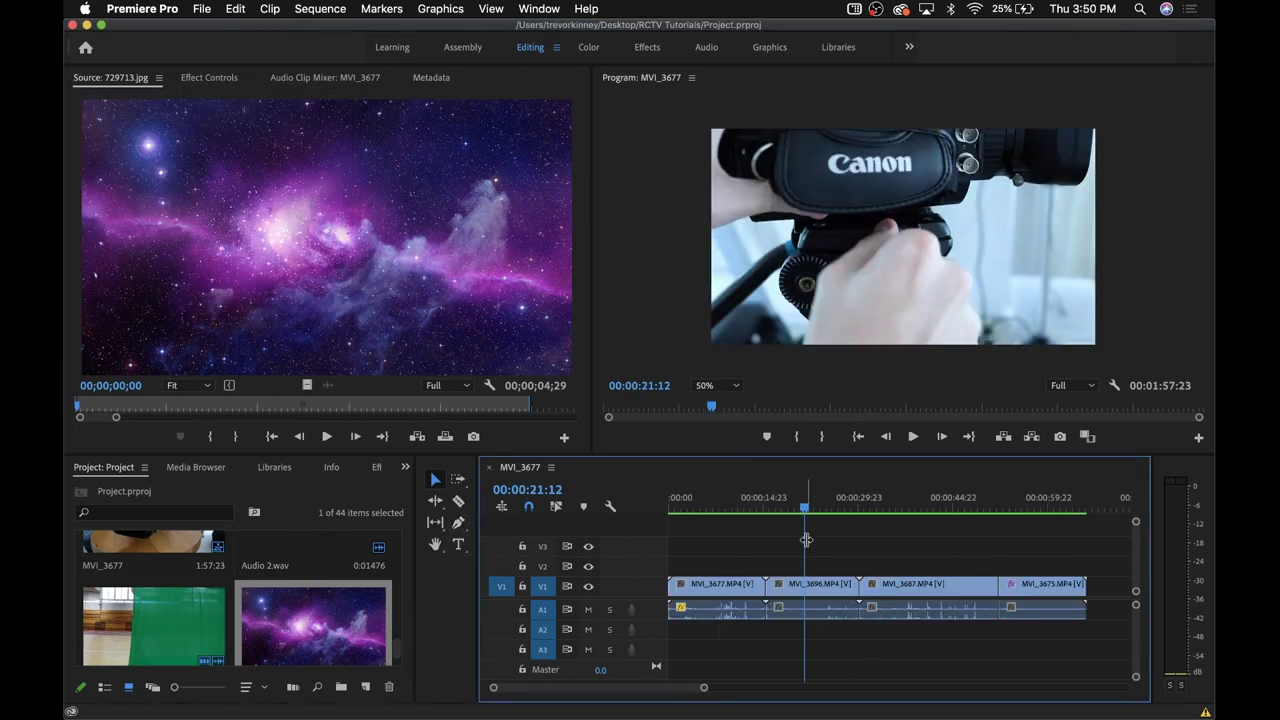
{"action": "left_click_drag", "start_coordinate": [894, 507], "coordinate": [933, 512]}
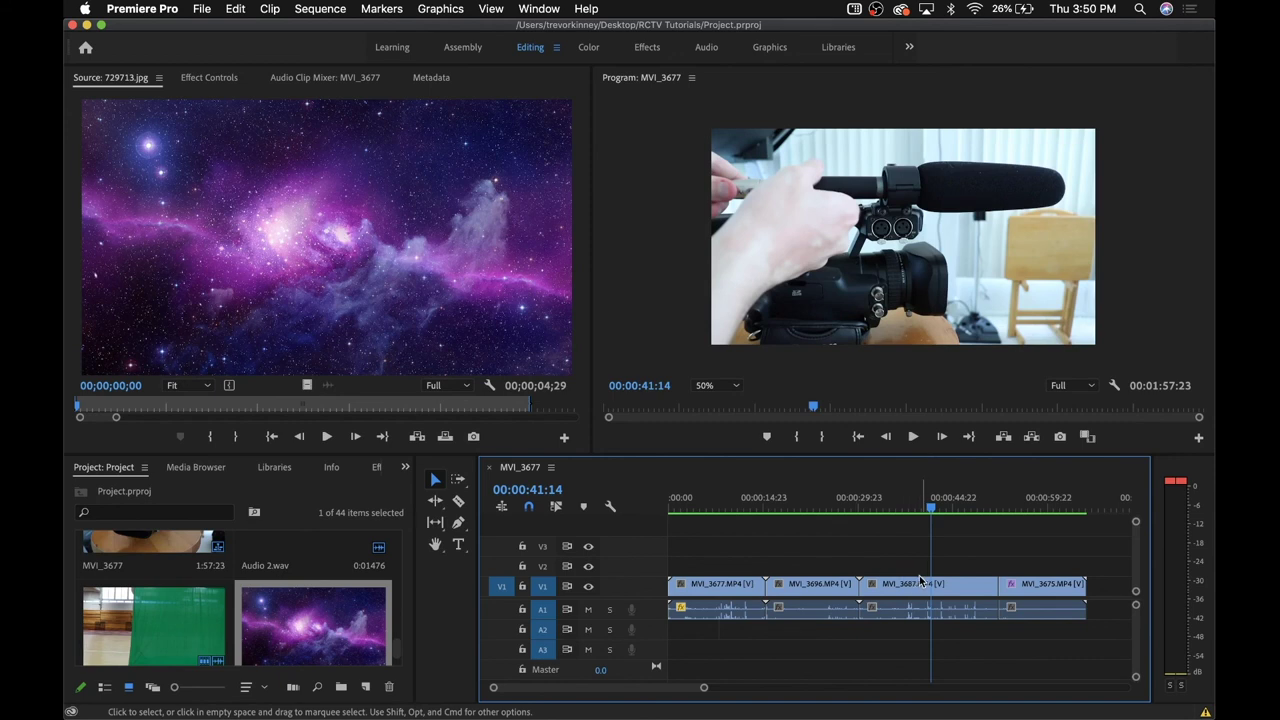
{"action": "left_click", "coordinate": [202, 8]}
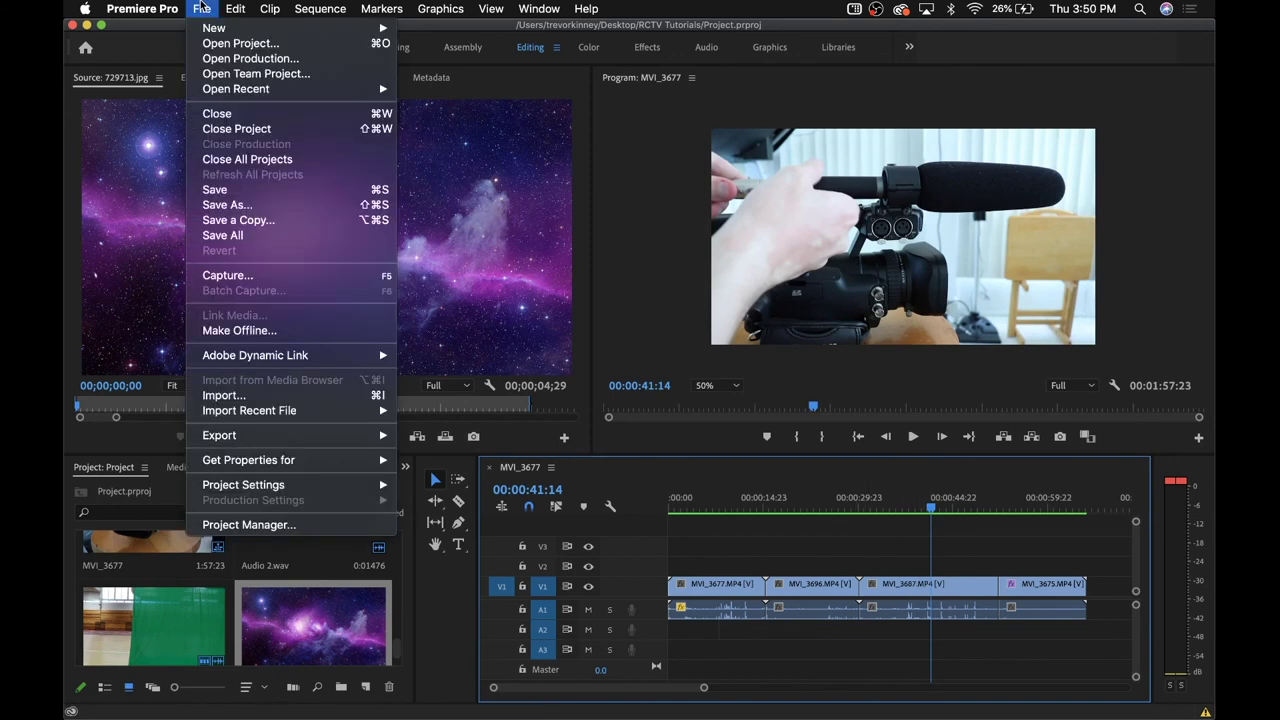
Add a new legacy title called 'text' to the project
{"action": "mouse_move", "coordinate": [243, 22]}
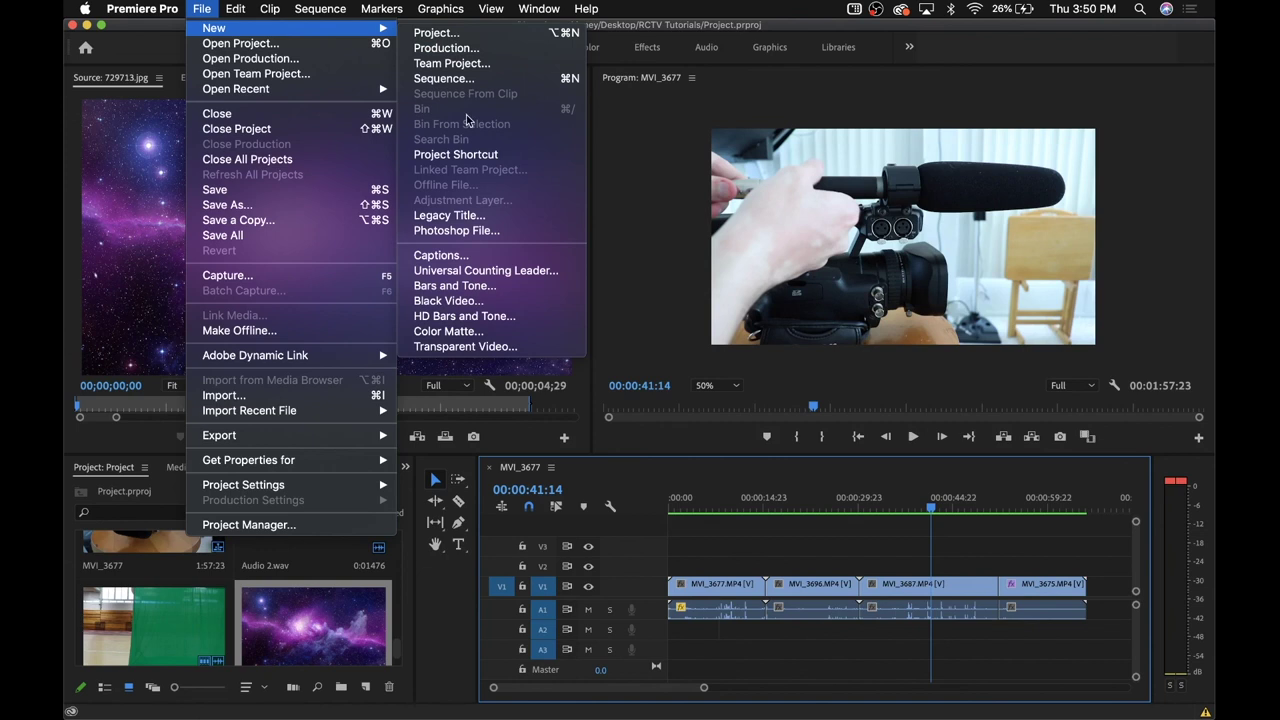
{"action": "left_click", "coordinate": [501, 219]}
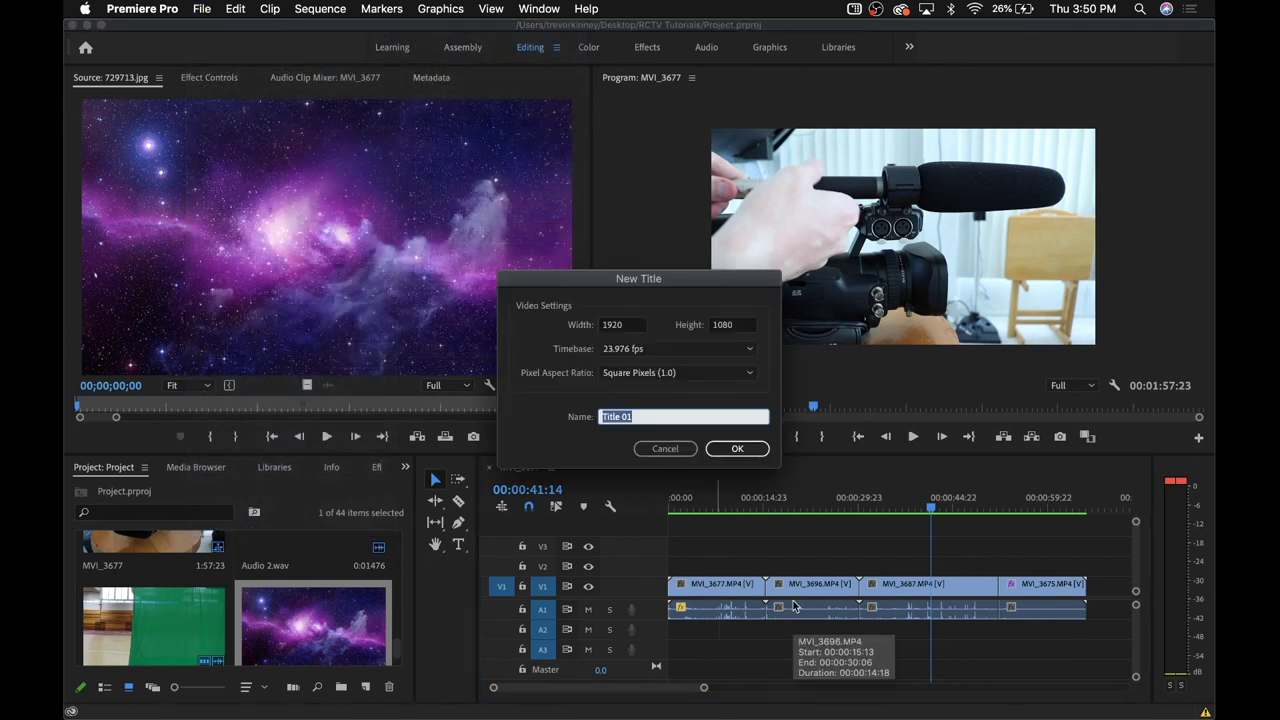
{"action": "type", "text": "text"}
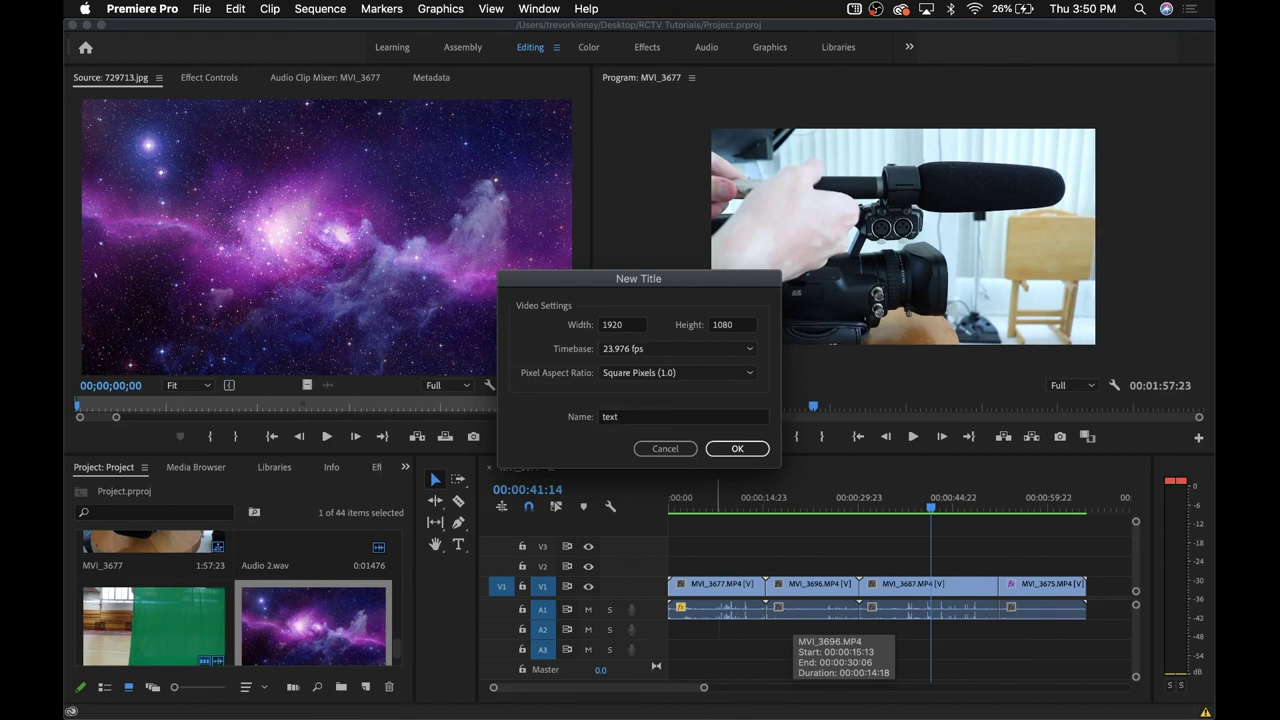
{"action": "left_click", "coordinate": [734, 449]}
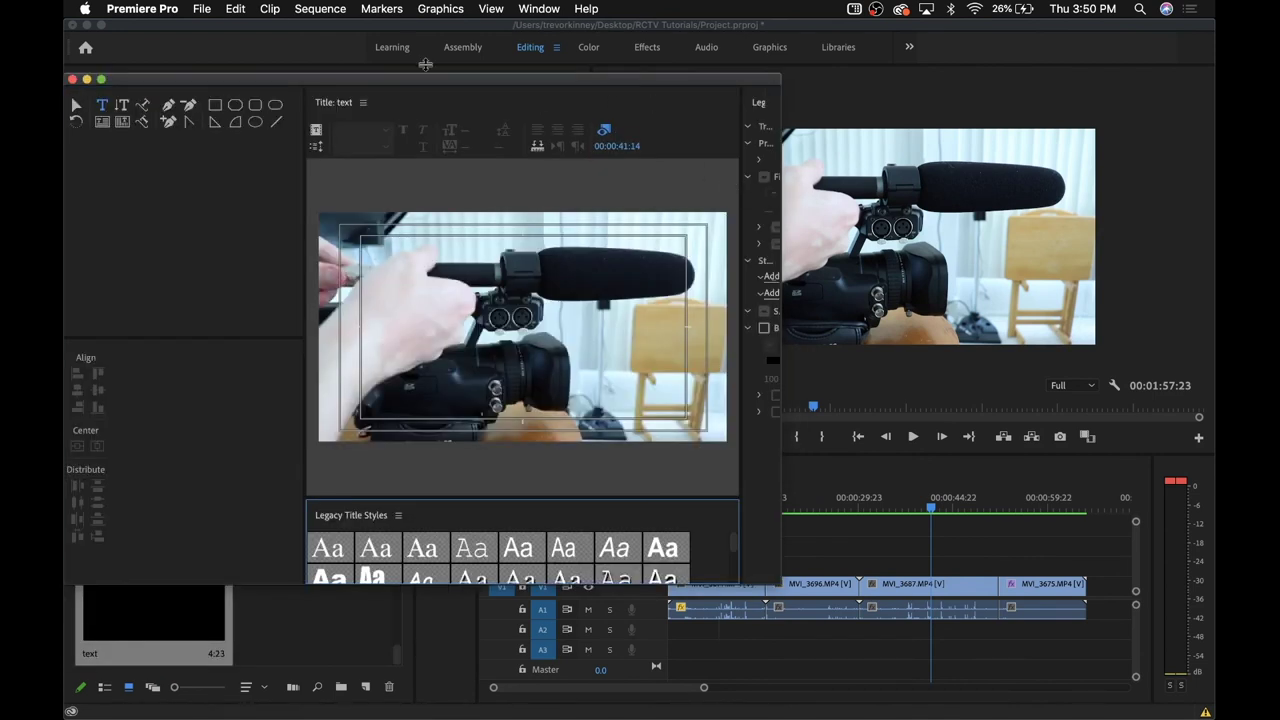
Enlarge the title editor and its canvas for the 'insert text here' title, then close it
{"action": "left_click_drag", "start_coordinate": [782, 112], "coordinate": [1012, 112]}
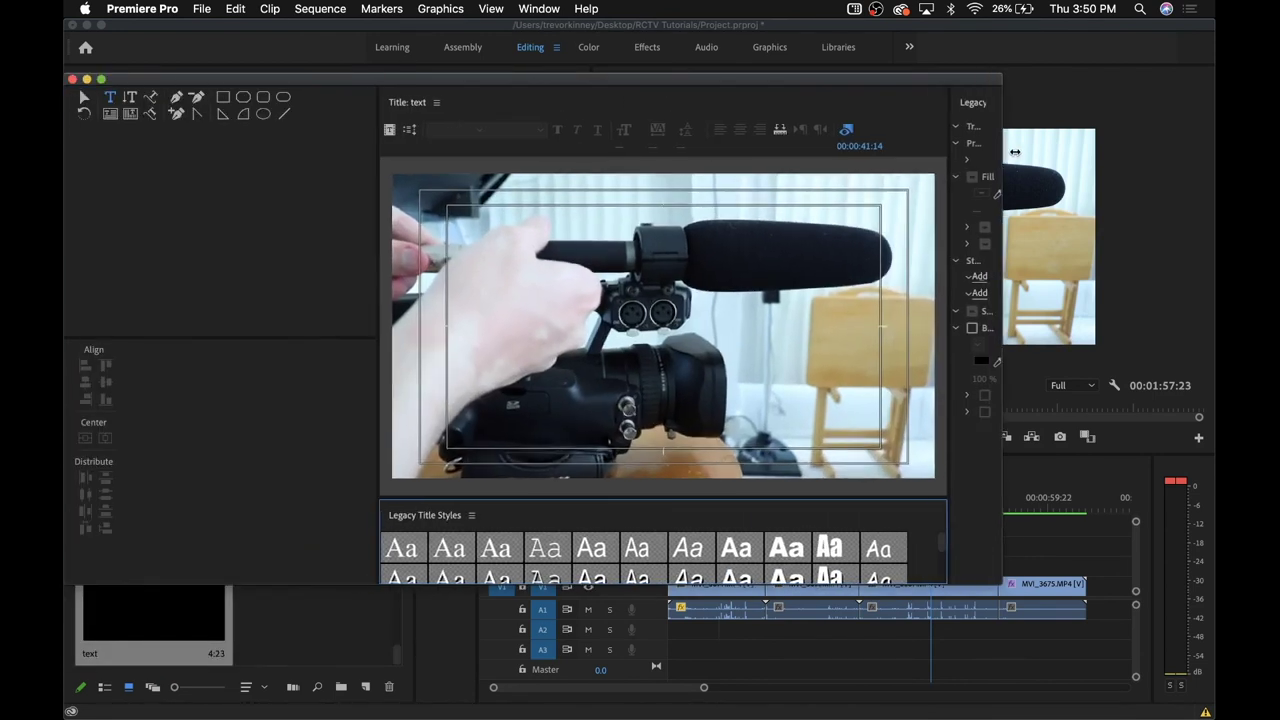
{"action": "left_click_drag", "start_coordinate": [377, 179], "coordinate": [137, 179]}
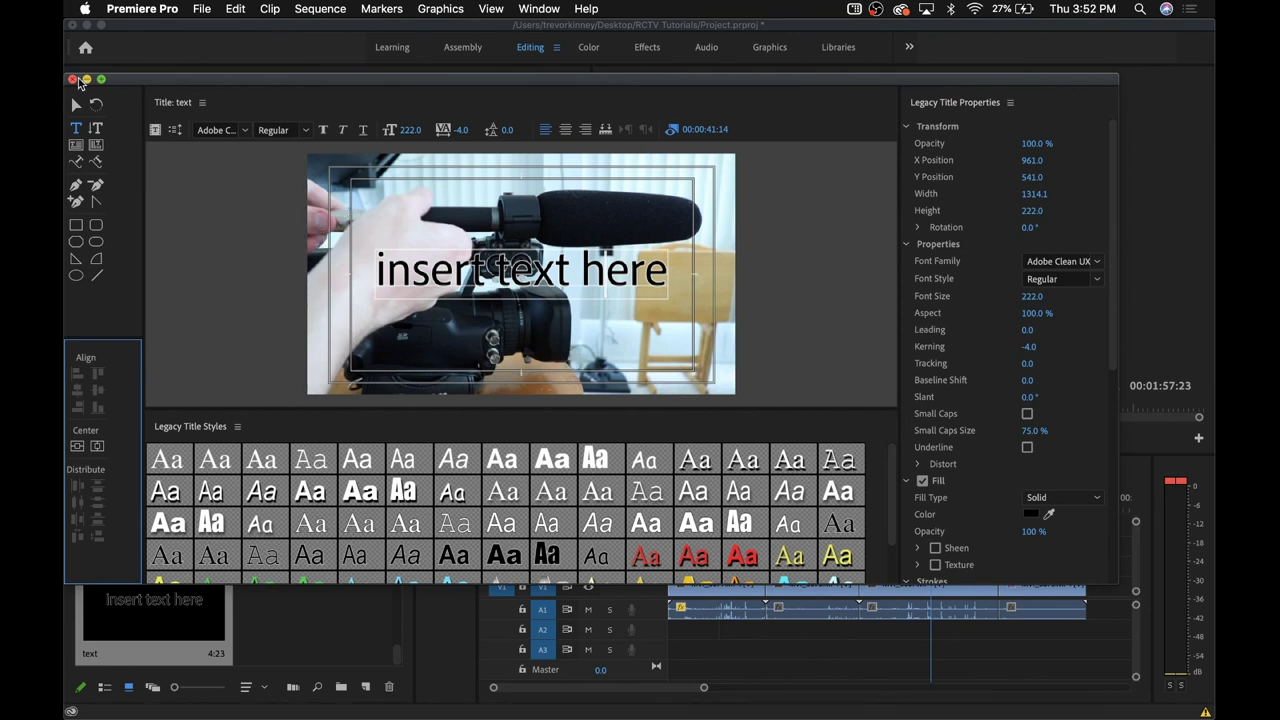
{"action": "left_click", "coordinate": [73, 79]}
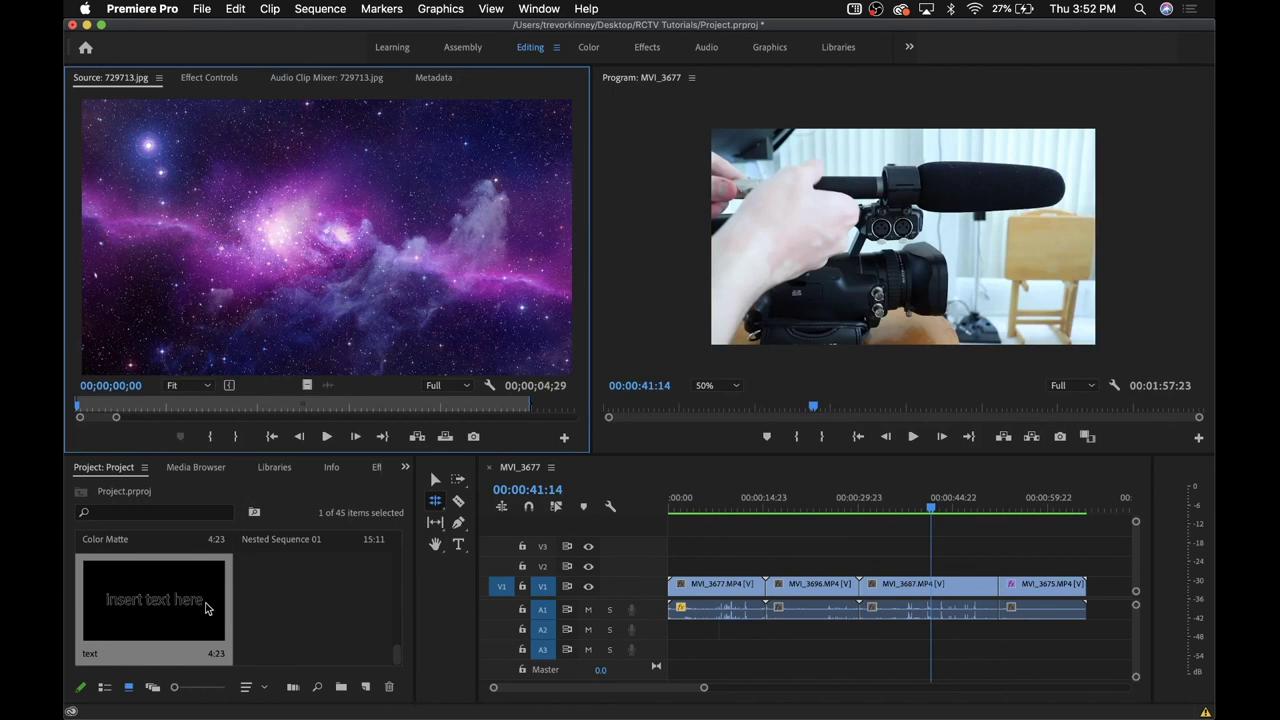
Load the MVI_3687 clip in the Source monitor and save the project
{"action": "double_click", "coordinate": [905, 583]}
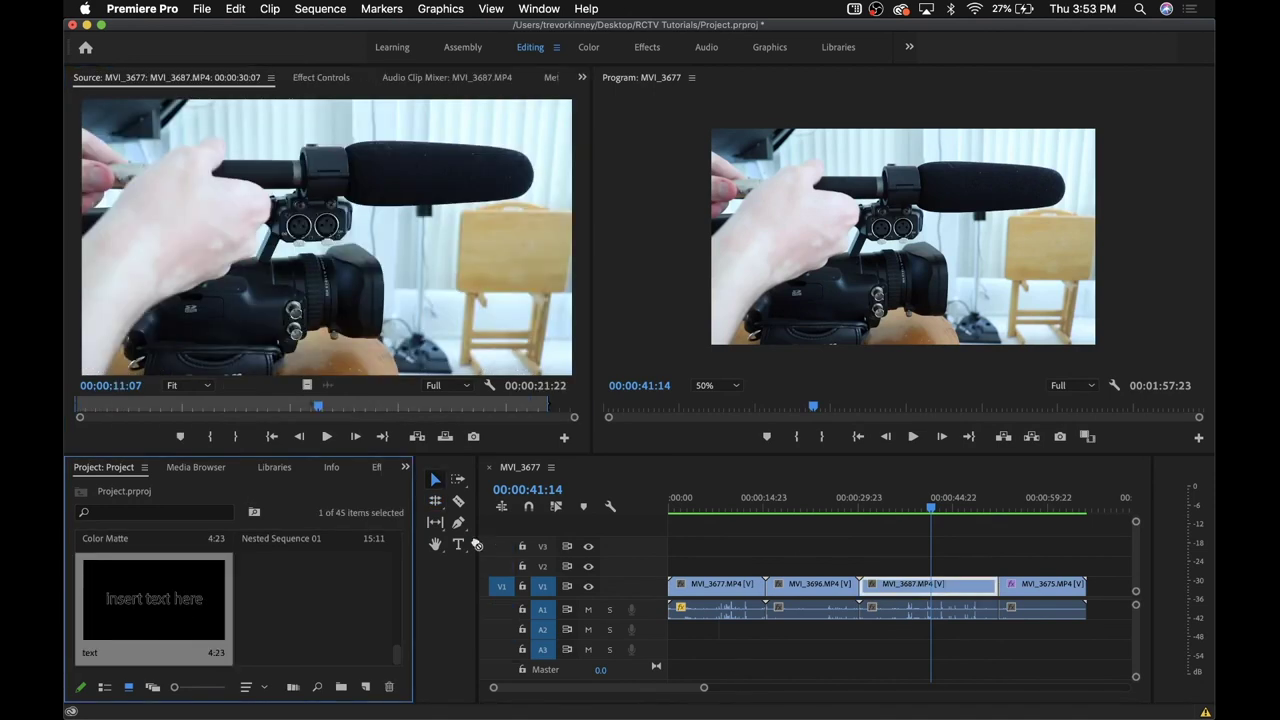
{"action": "left_click_drag", "start_coordinate": [905, 583], "coordinate": [955, 566]}
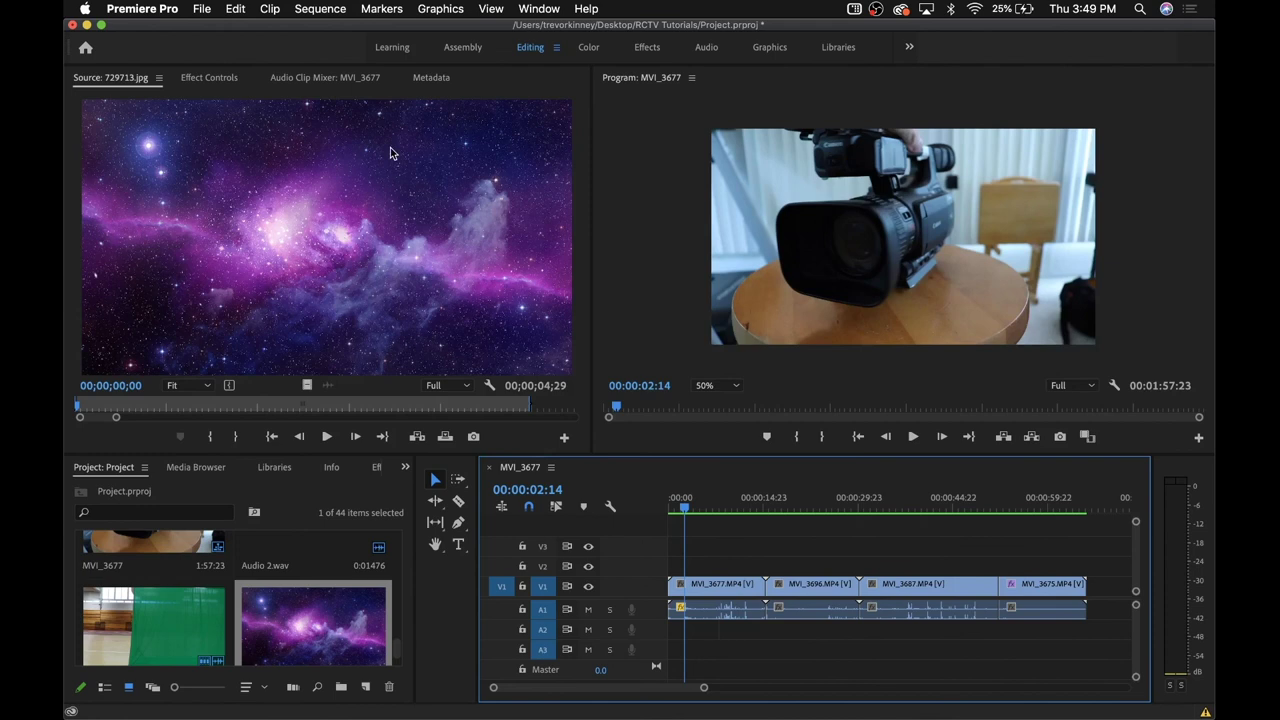
{"action": "left_click", "coordinate": [203, 9]}
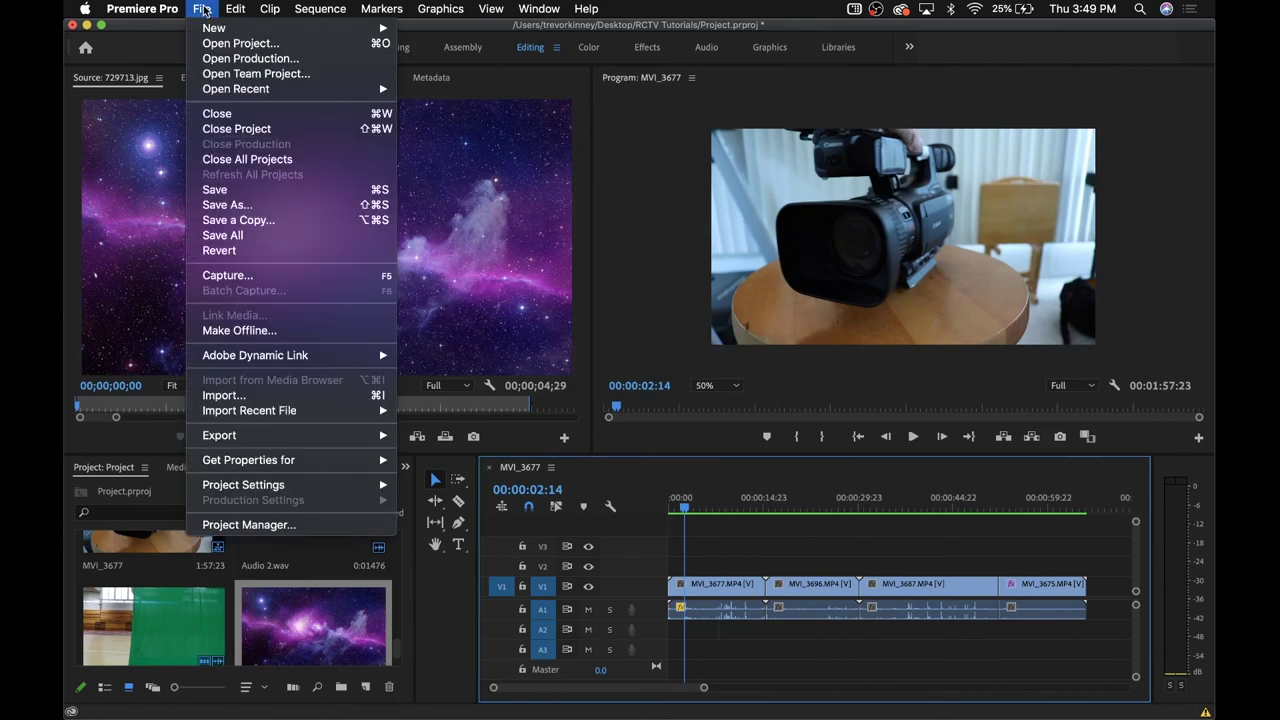
{"action": "left_click", "coordinate": [233, 190]}
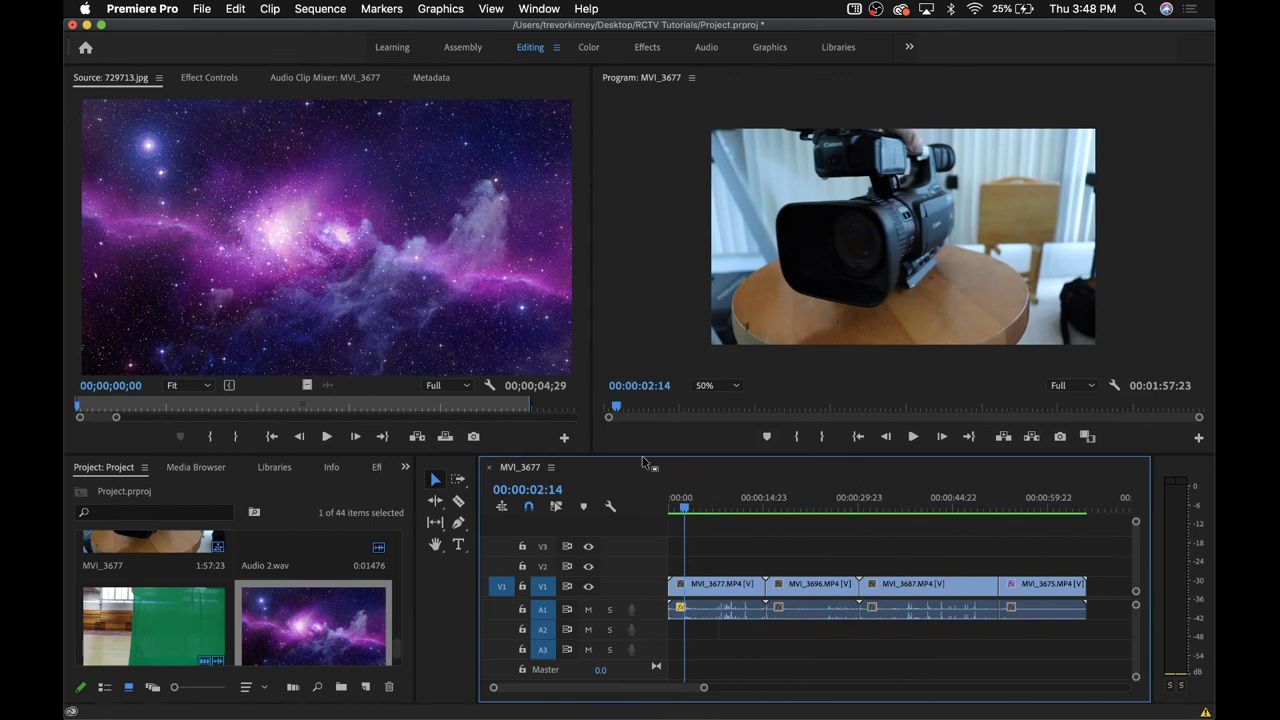
{"action": "left_click", "coordinate": [200, 8]}
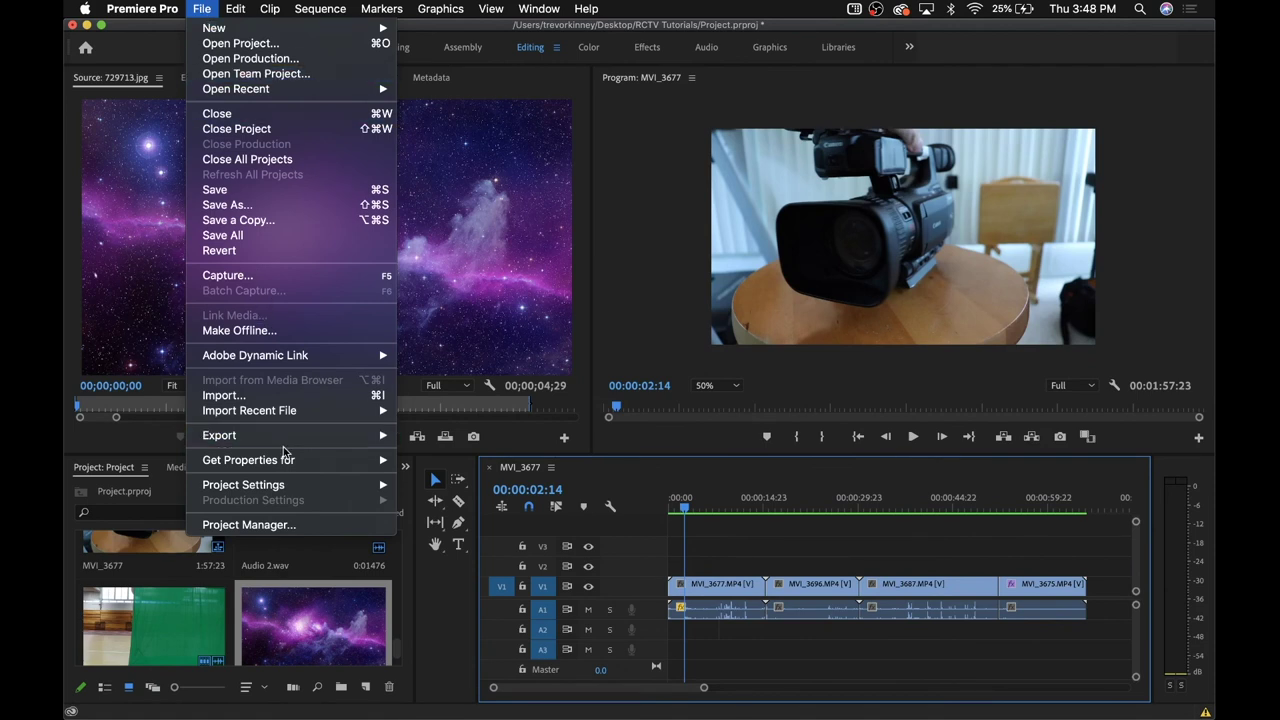
Open Export Settings for MVI_3677 with H.264 and bring up the output file name dialog
{"action": "mouse_move", "coordinate": [290, 438]}
{"action": "left_click", "coordinate": [421, 445]}
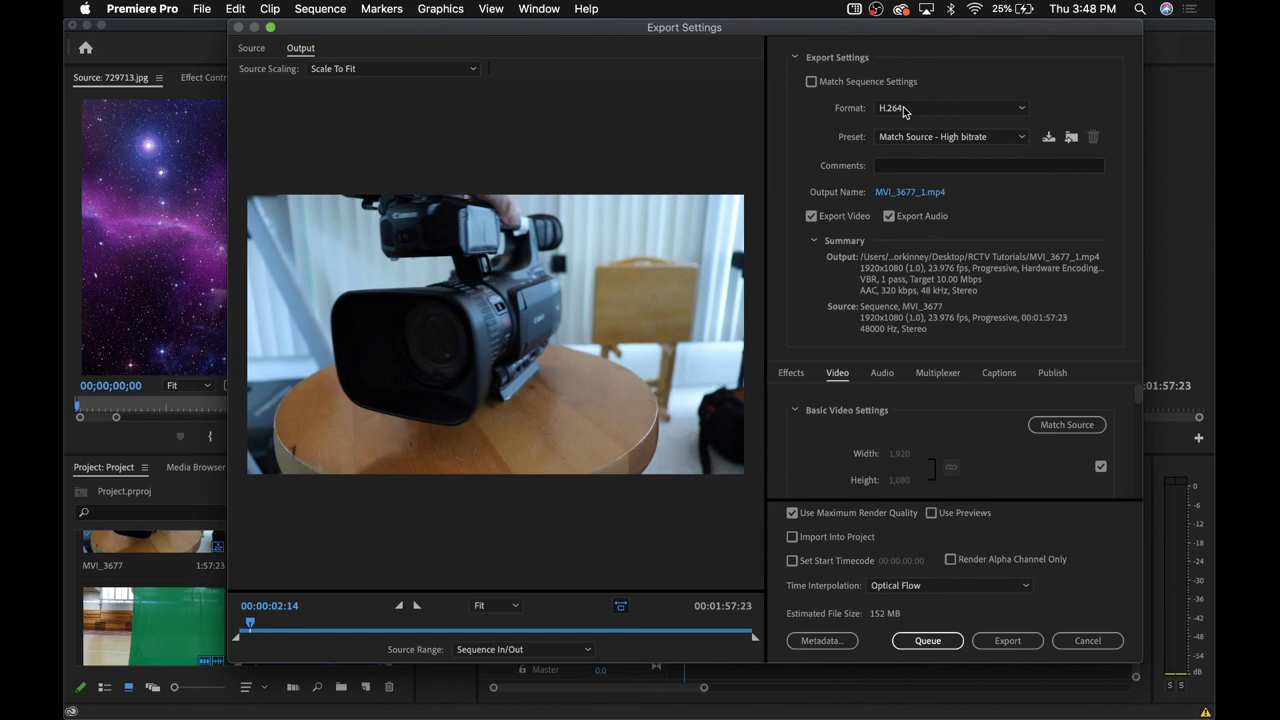
{"action": "left_click", "coordinate": [905, 192]}
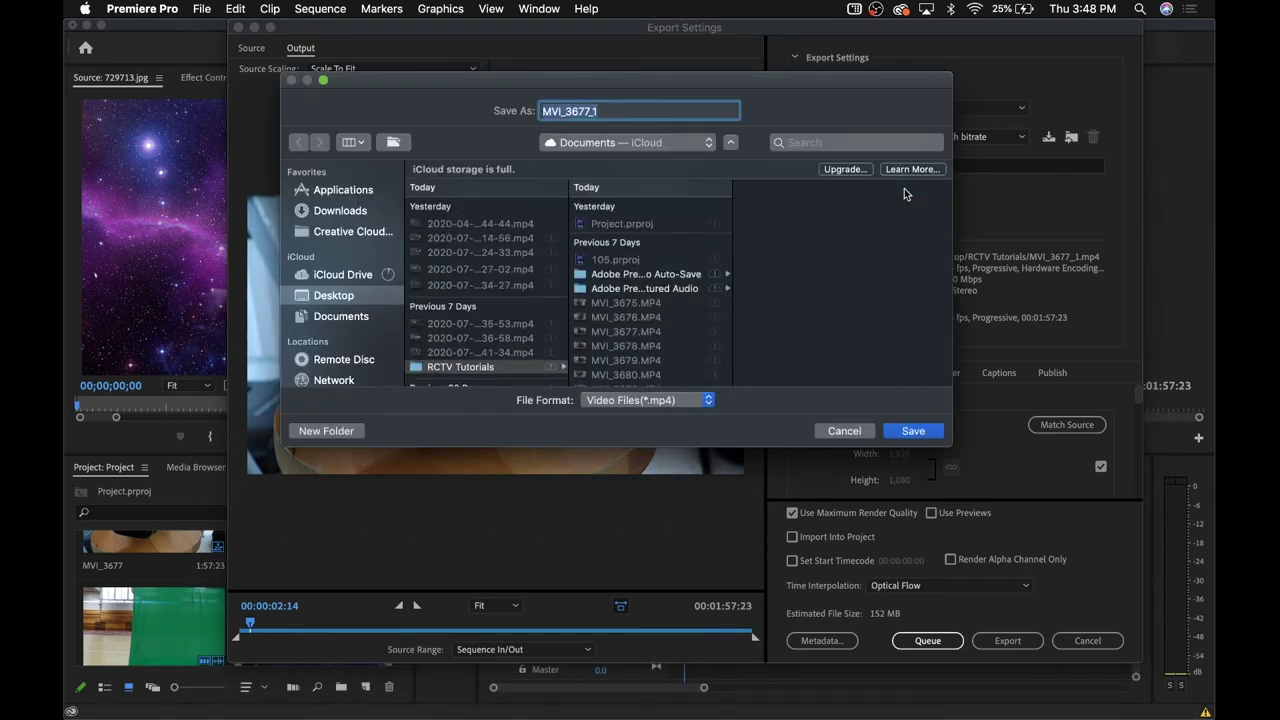
Name the export file 'My Movie' in the RCTV Tutorials folder
{"action": "scroll", "coordinate": [465, 300], "scroll_direction": "down", "scroll_amount": 2}
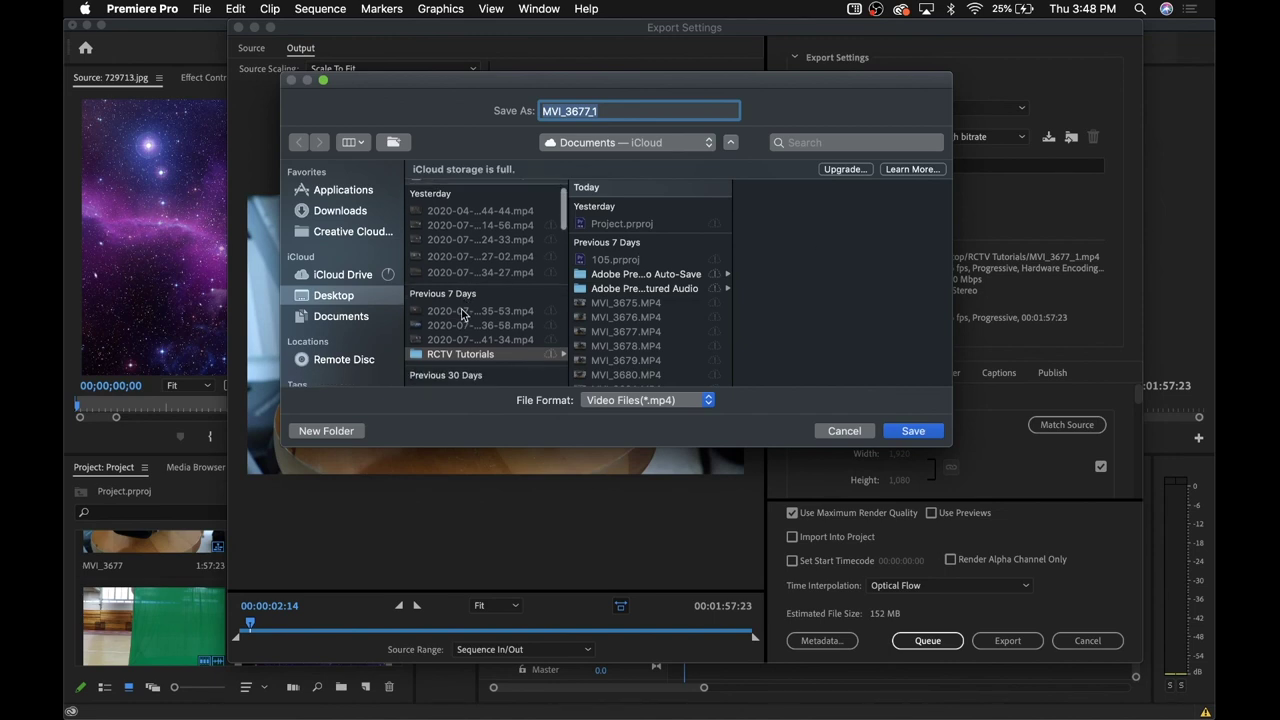
{"action": "type", "text": "My Movie"}
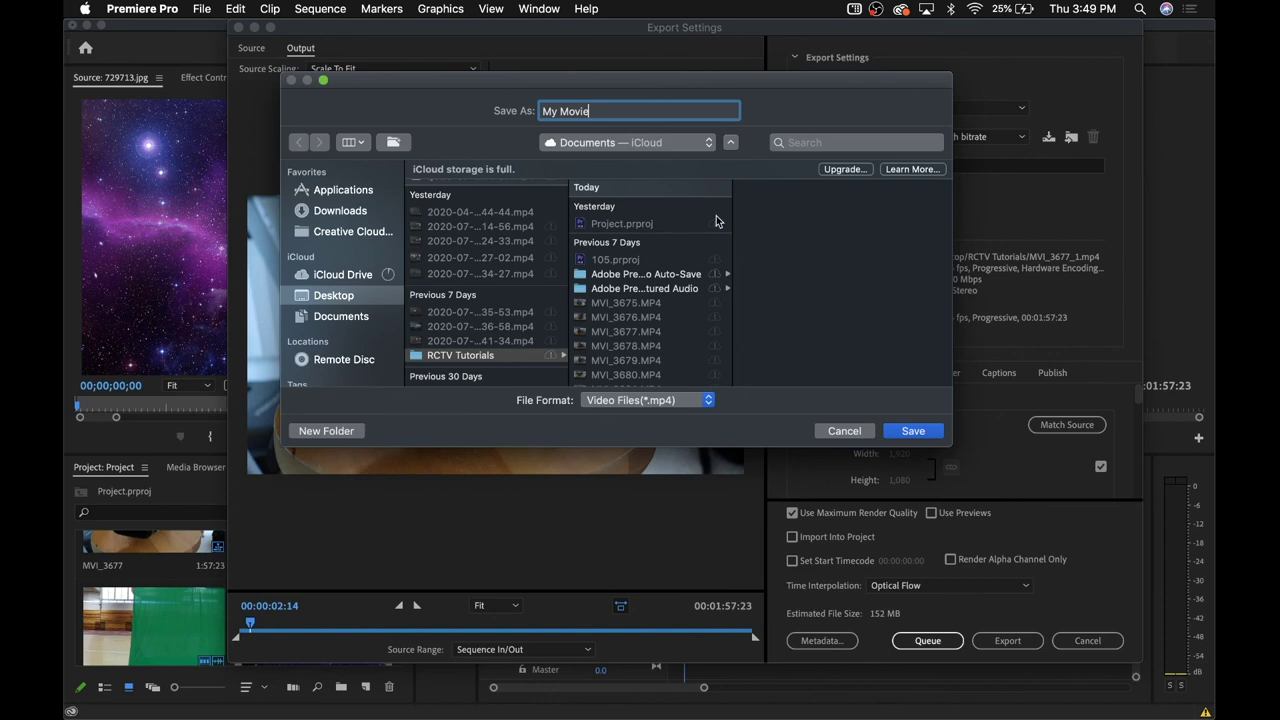
{"action": "left_click", "coordinate": [921, 429]}
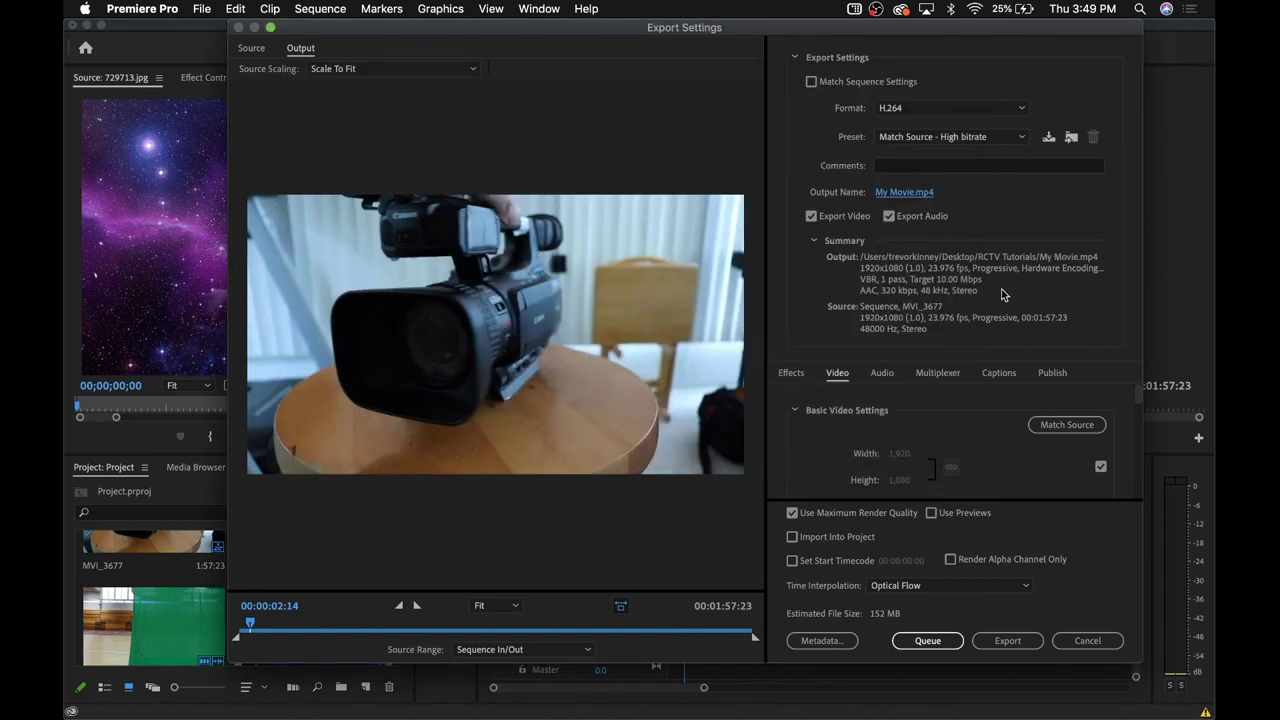
Review the Video export settings and start encoding to My Movie.mp4
{"action": "scroll", "coordinate": [967, 421], "scroll_direction": "down", "scroll_amount": 8}
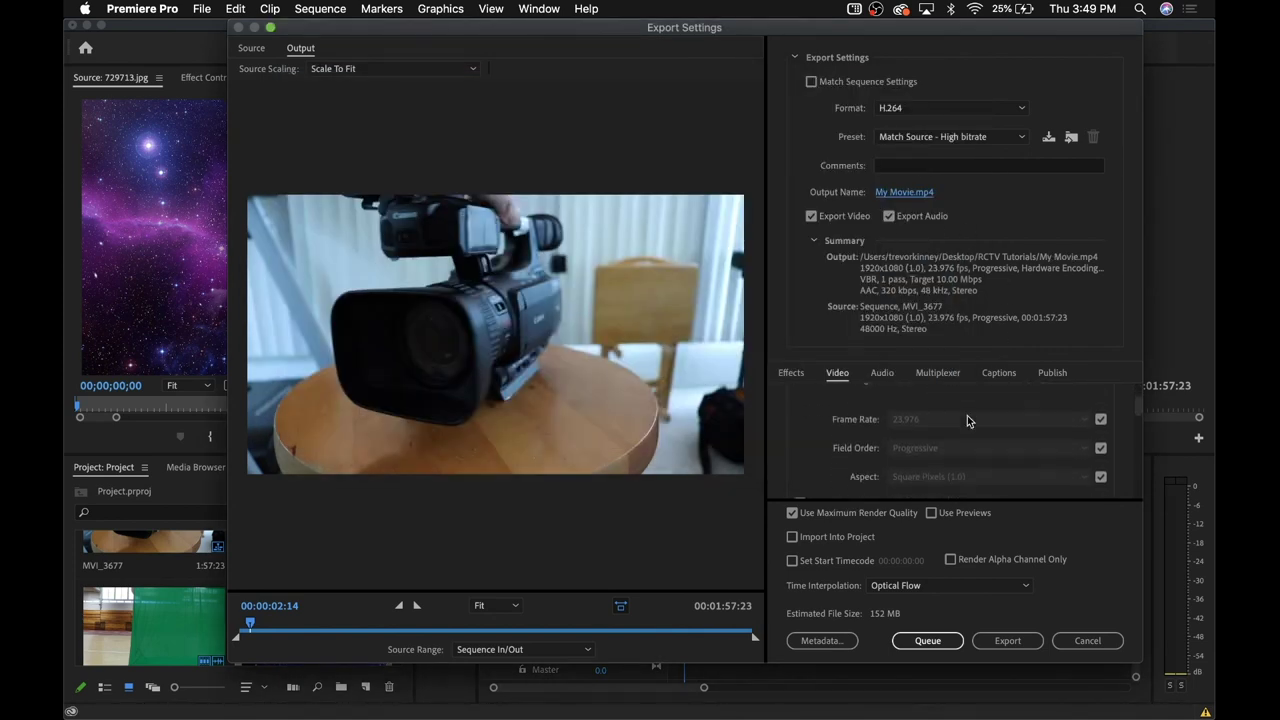
{"action": "scroll", "coordinate": [967, 415], "scroll_direction": "up", "scroll_amount": 8}
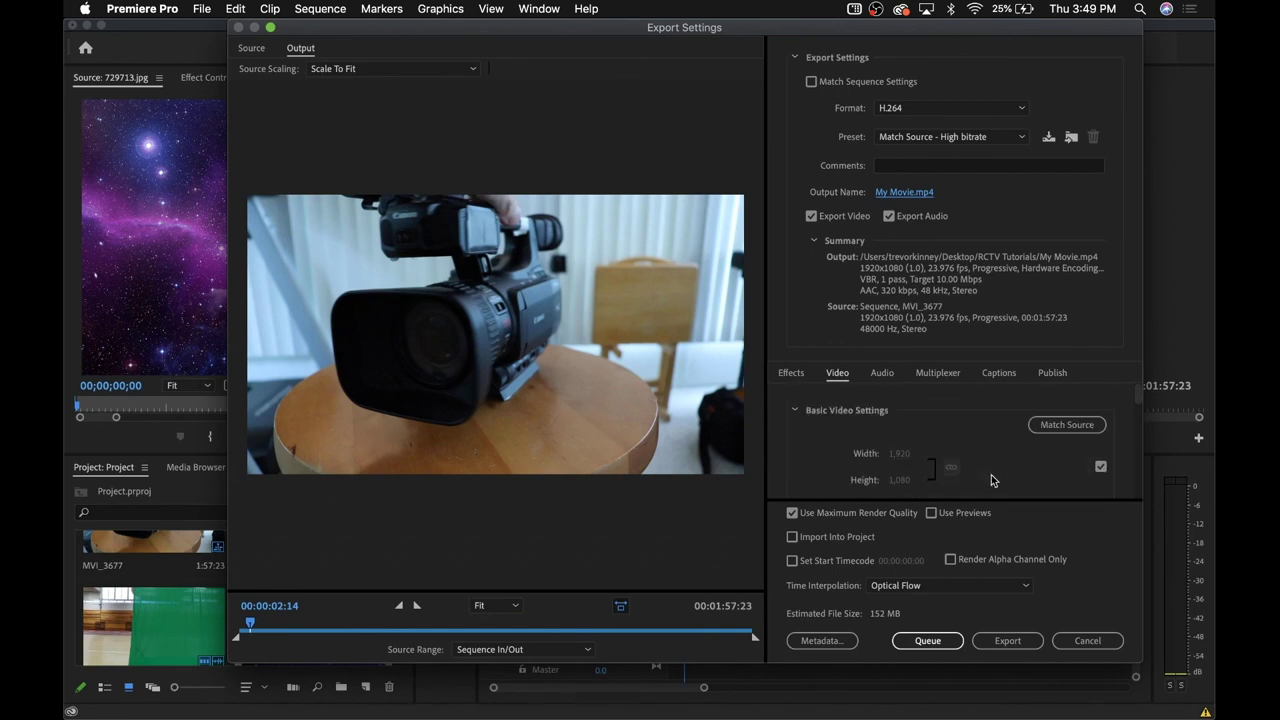
{"action": "left_click", "coordinate": [1030, 652]}
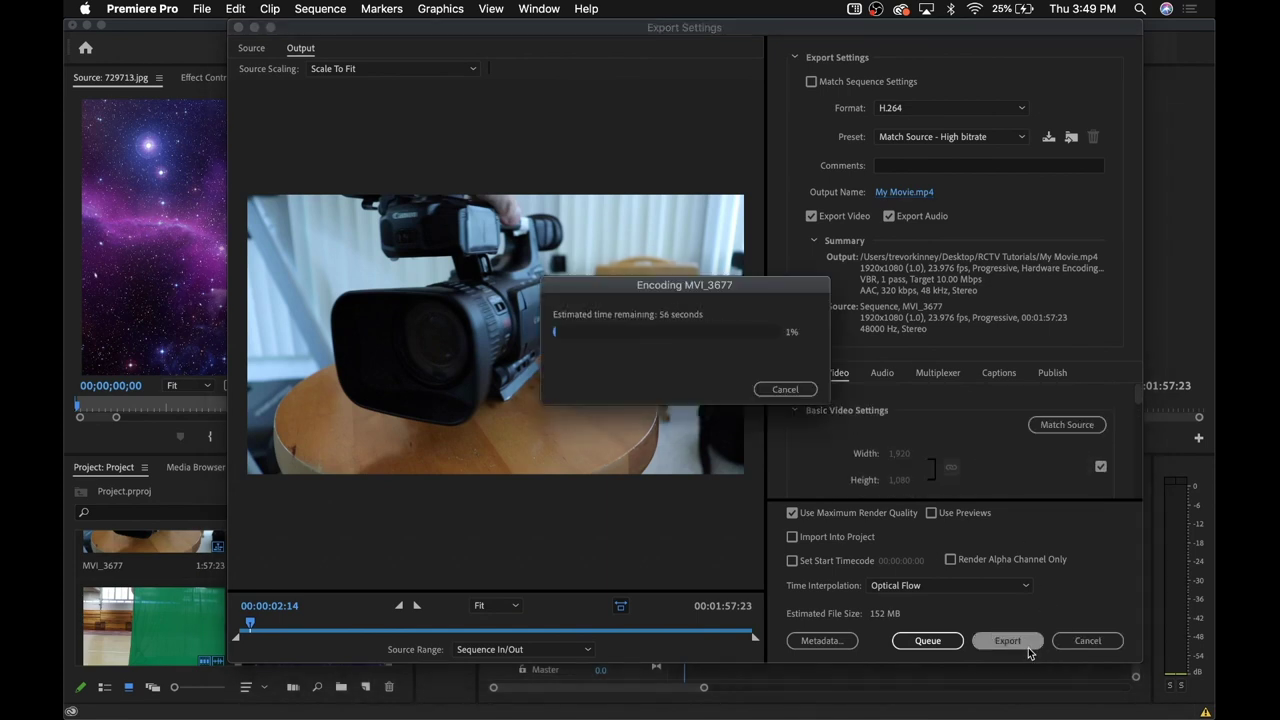